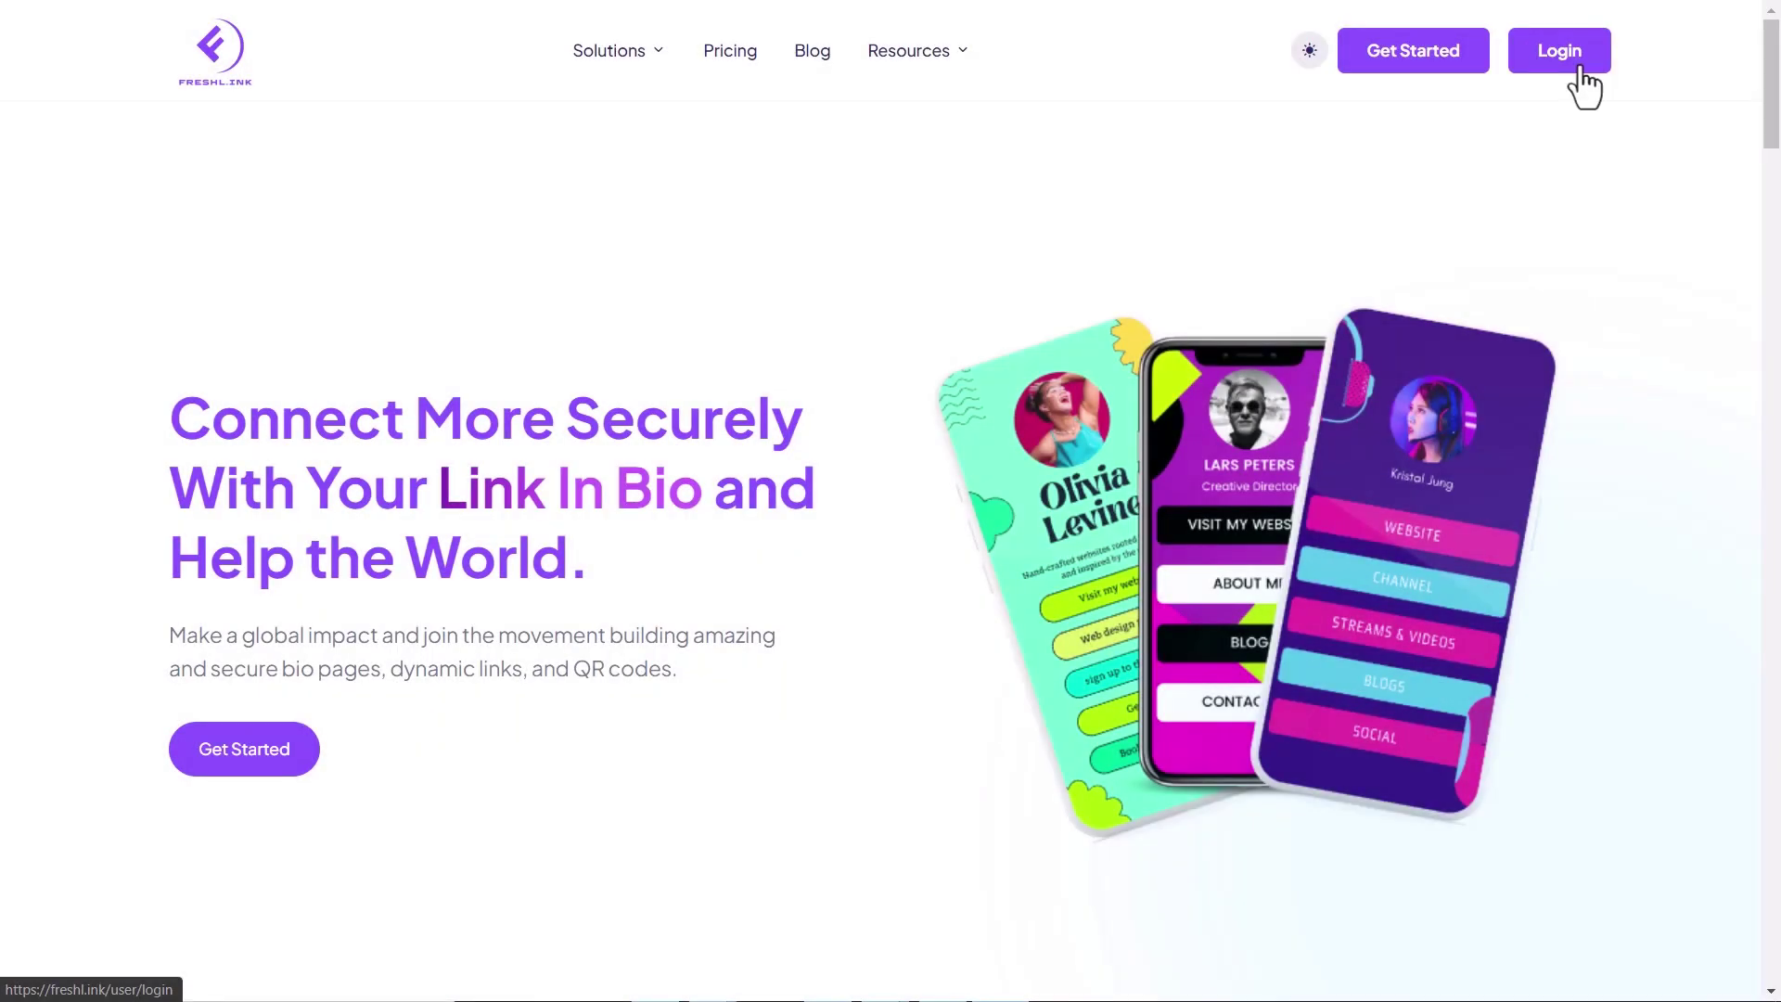
- Sign in and open the still-empty QR Codes list
click(1574, 65)
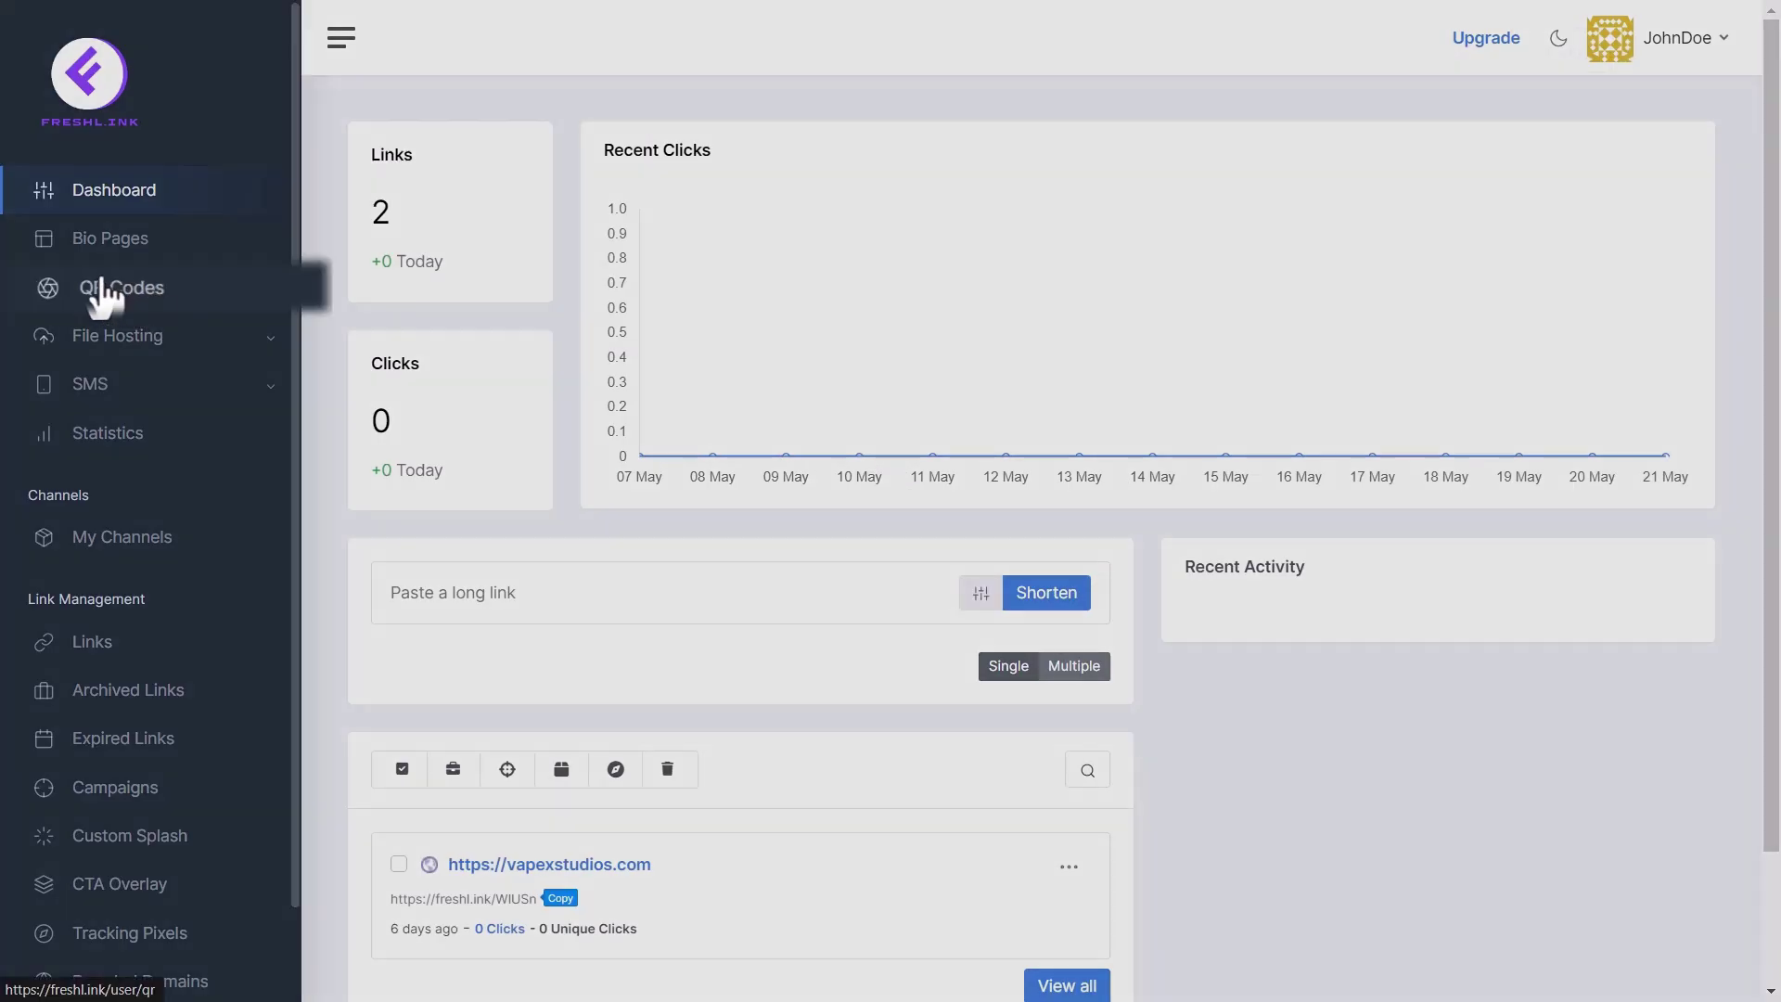
click(98, 287)
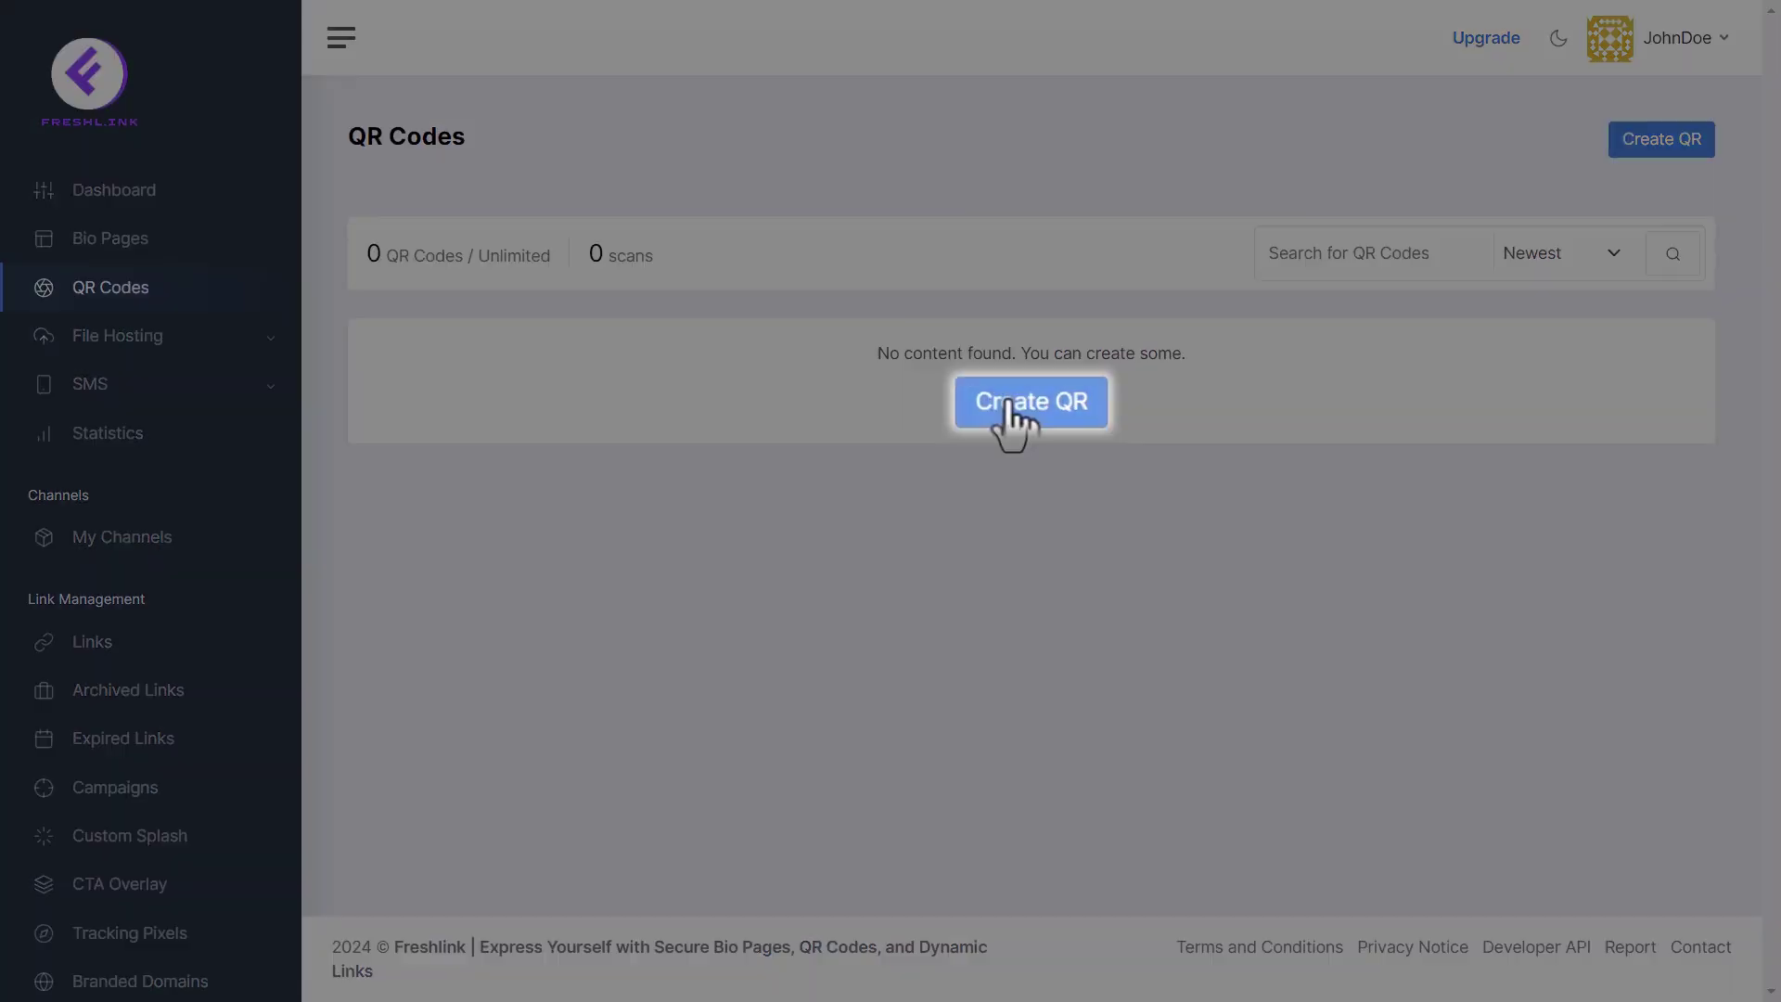
- Start a new QR code and enter a name for it
click(1018, 399)
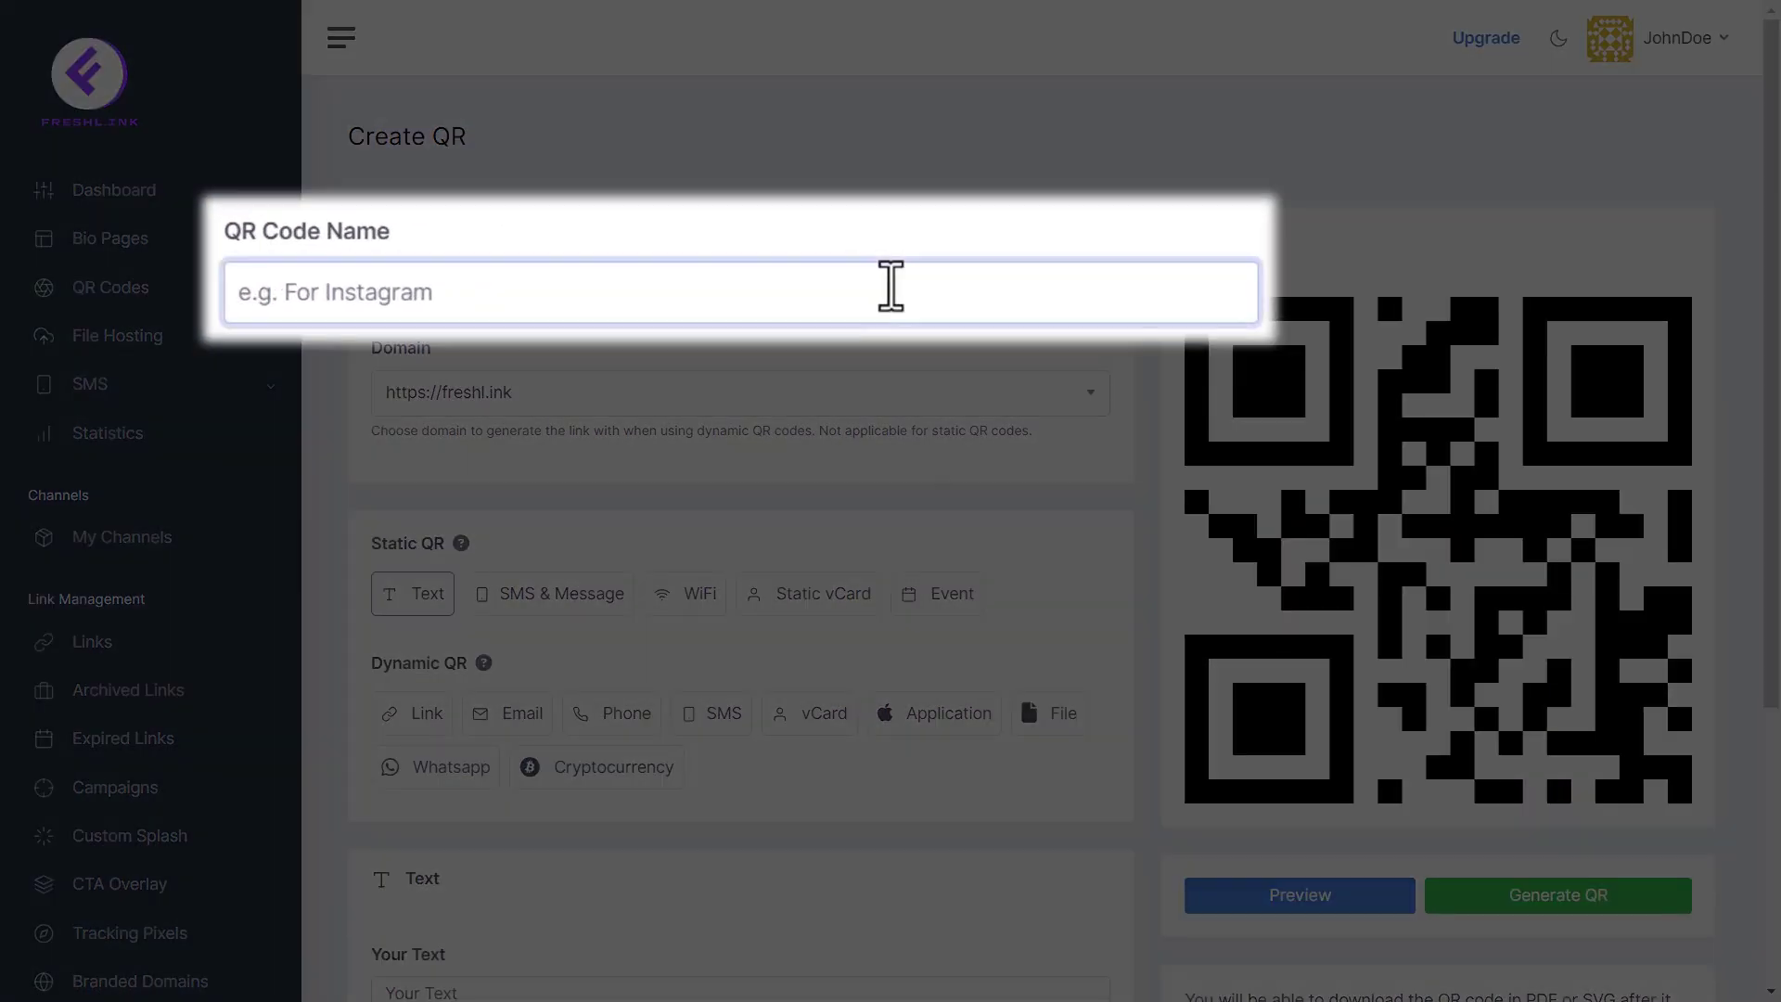
click(847, 285)
text(John Doe)
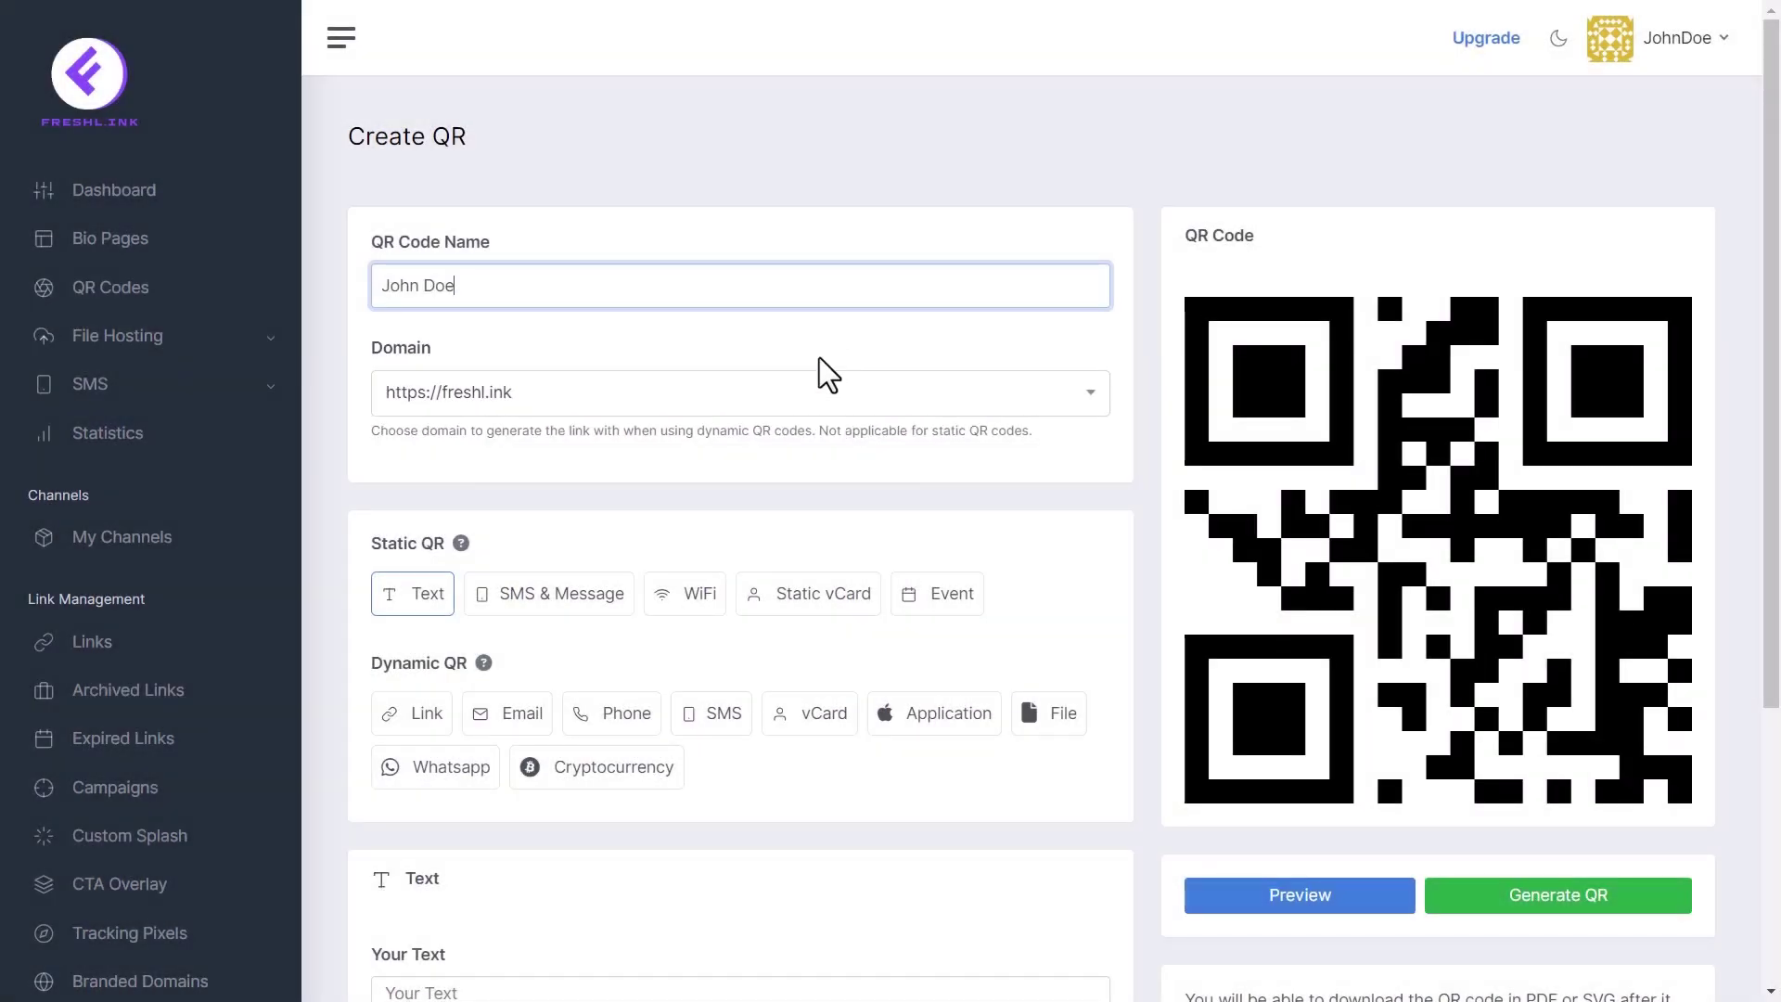
click(807, 394)
click(654, 478)
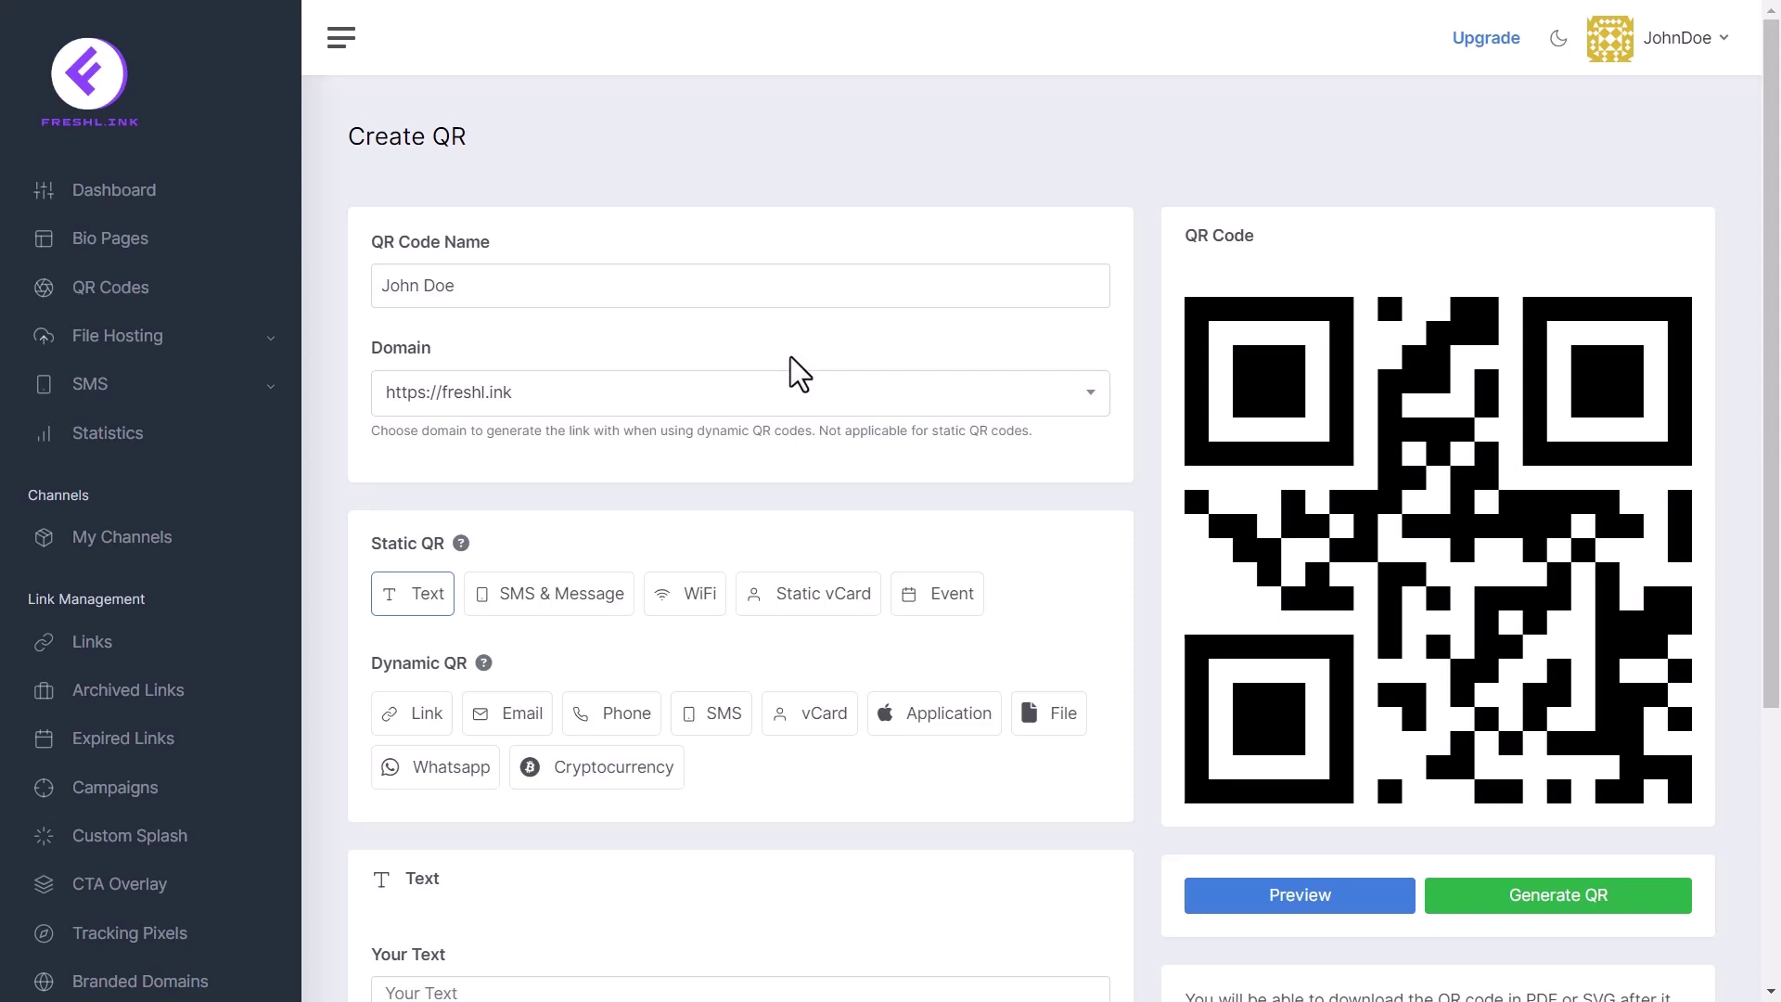
scroll(988, 519, down, 3)
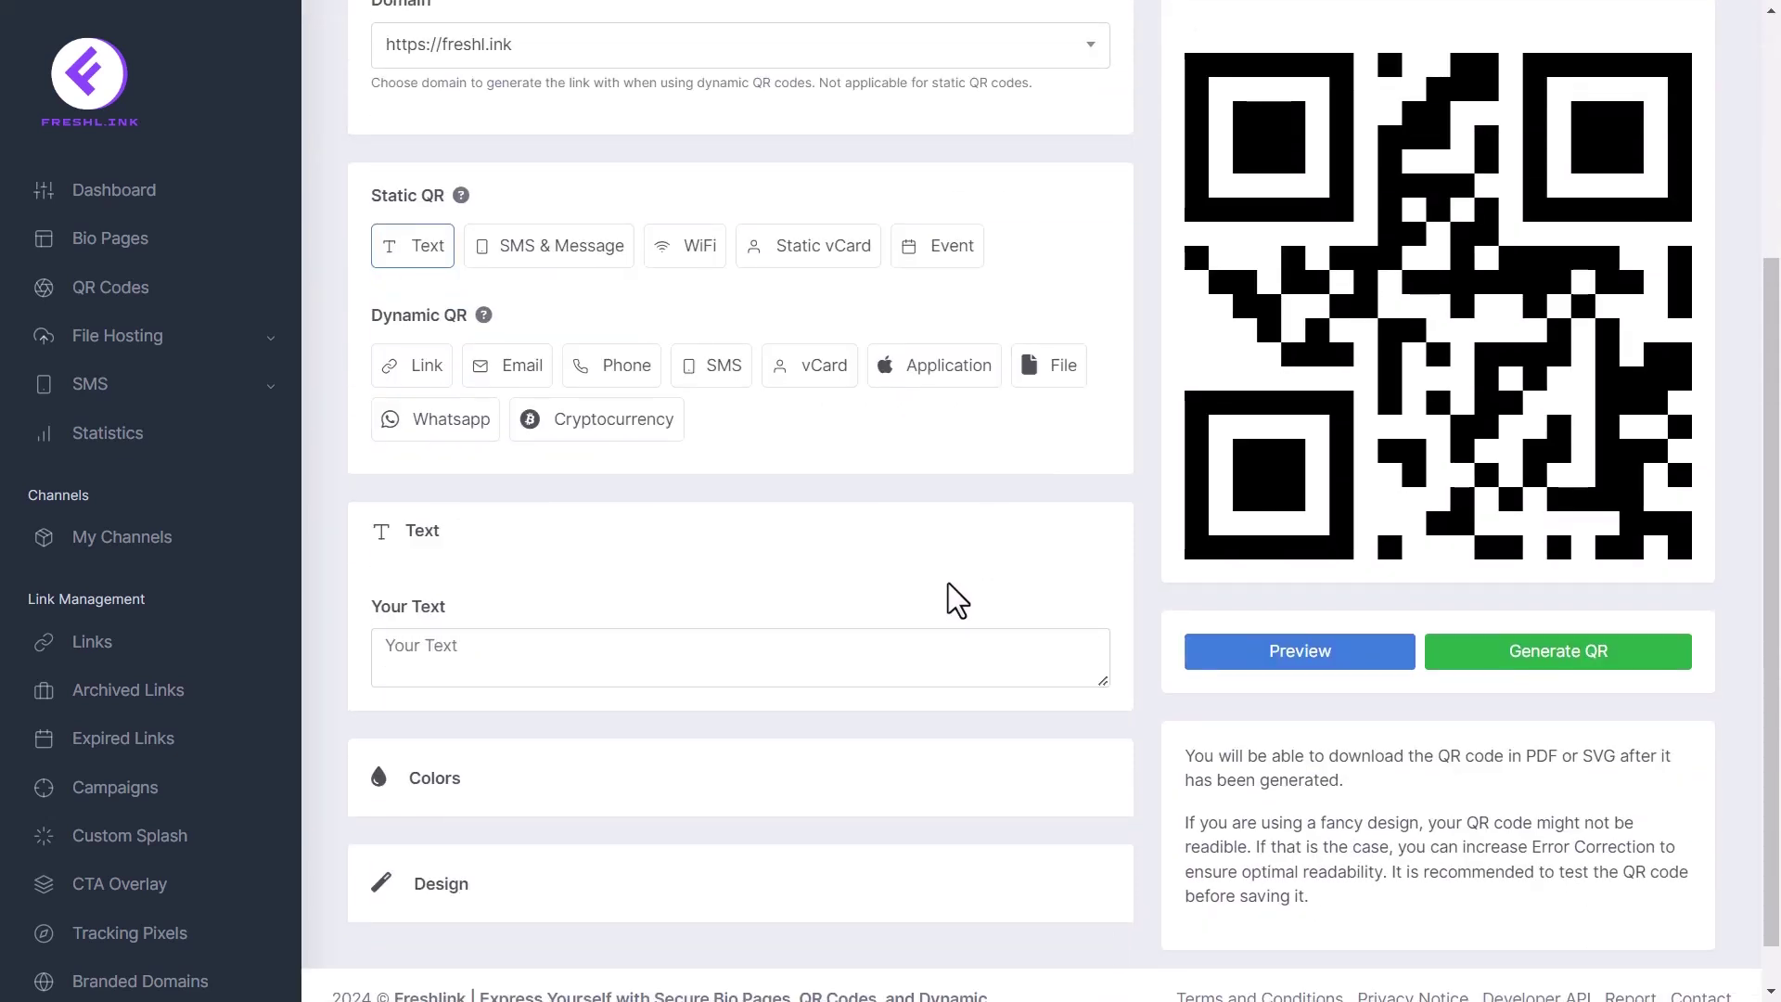
scroll(1030, 501, up, 3)
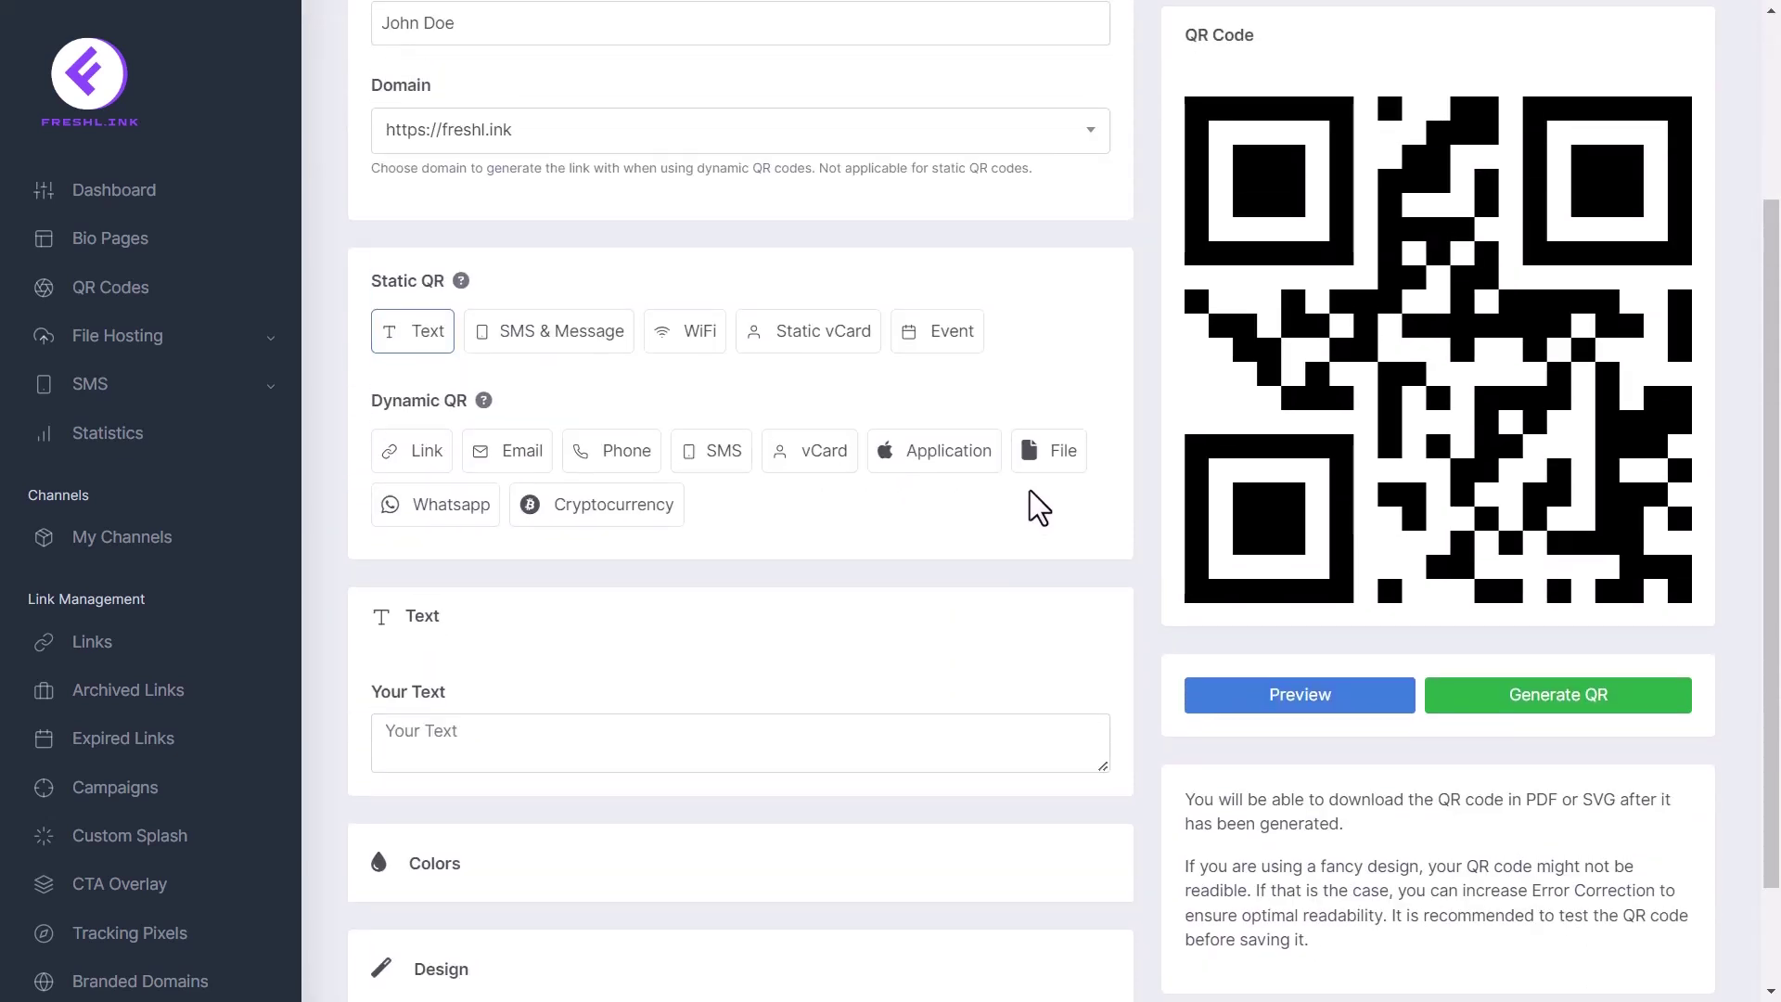
scroll(1033, 491, down, 1)
scroll(1033, 491, up, 1)
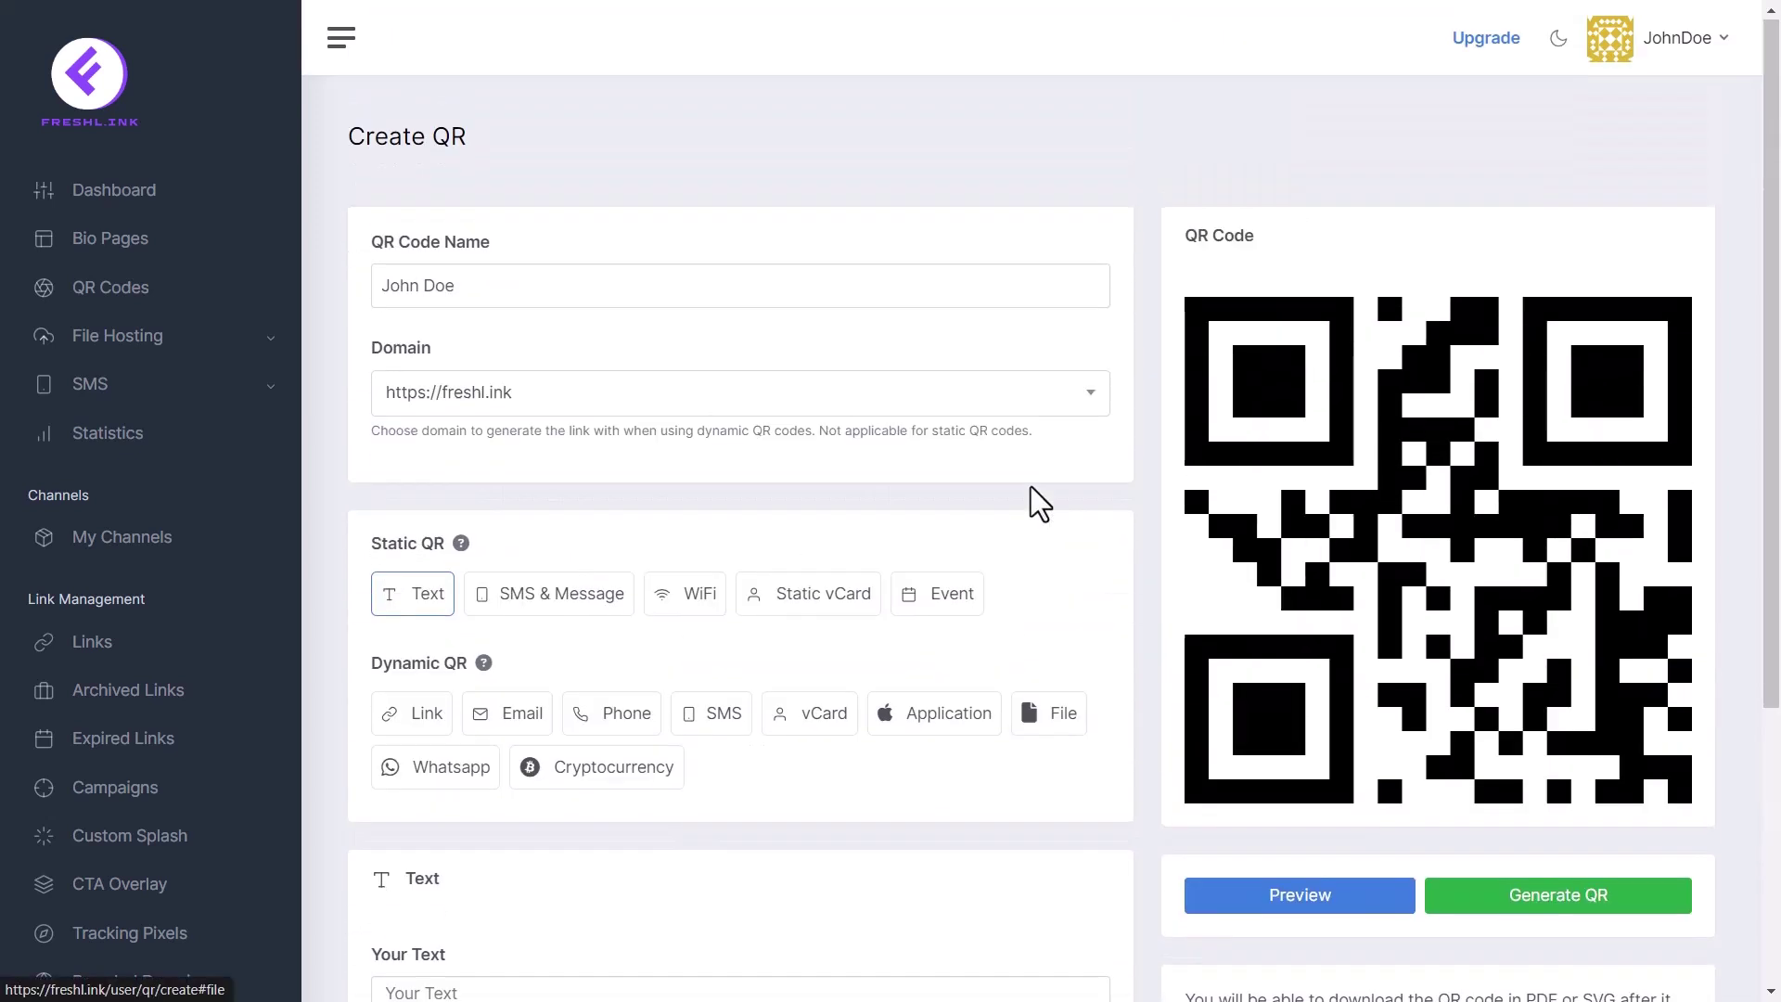
drag(1778, 236, 1779, 323)
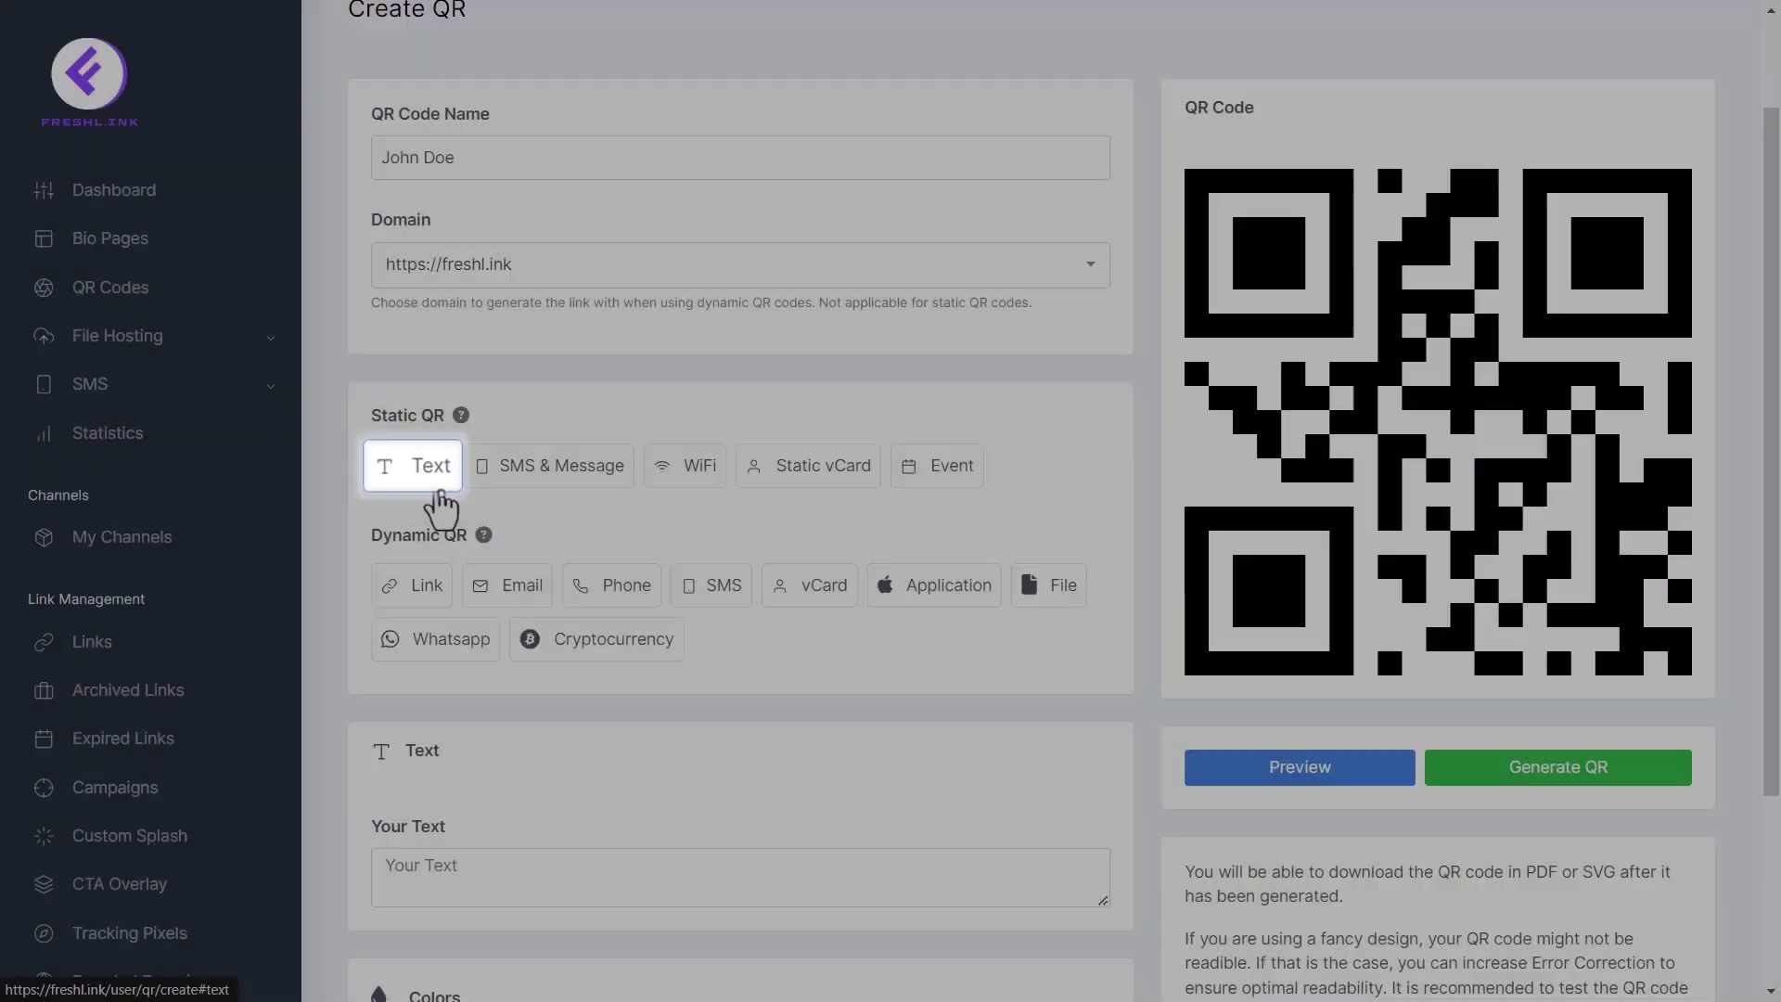
- Try the Text and SMS & Message types, then switch to static WiFi
click(430, 478)
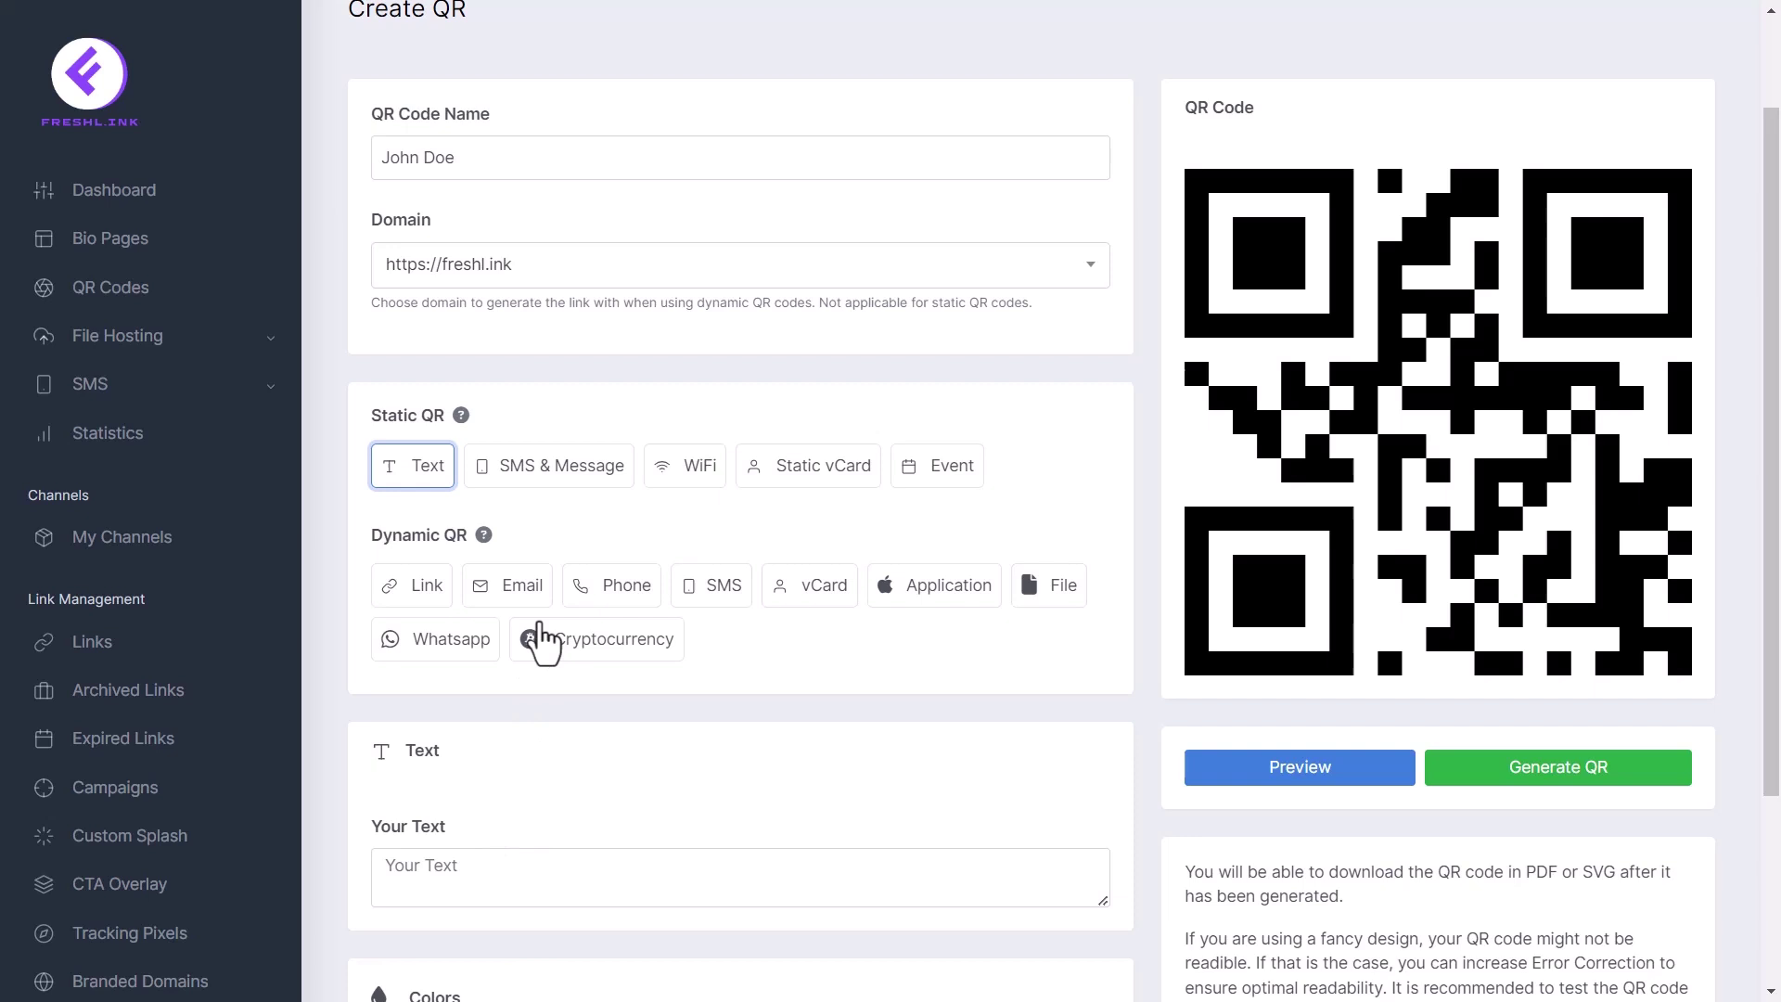
click(584, 470)
scroll(576, 487, down, 3)
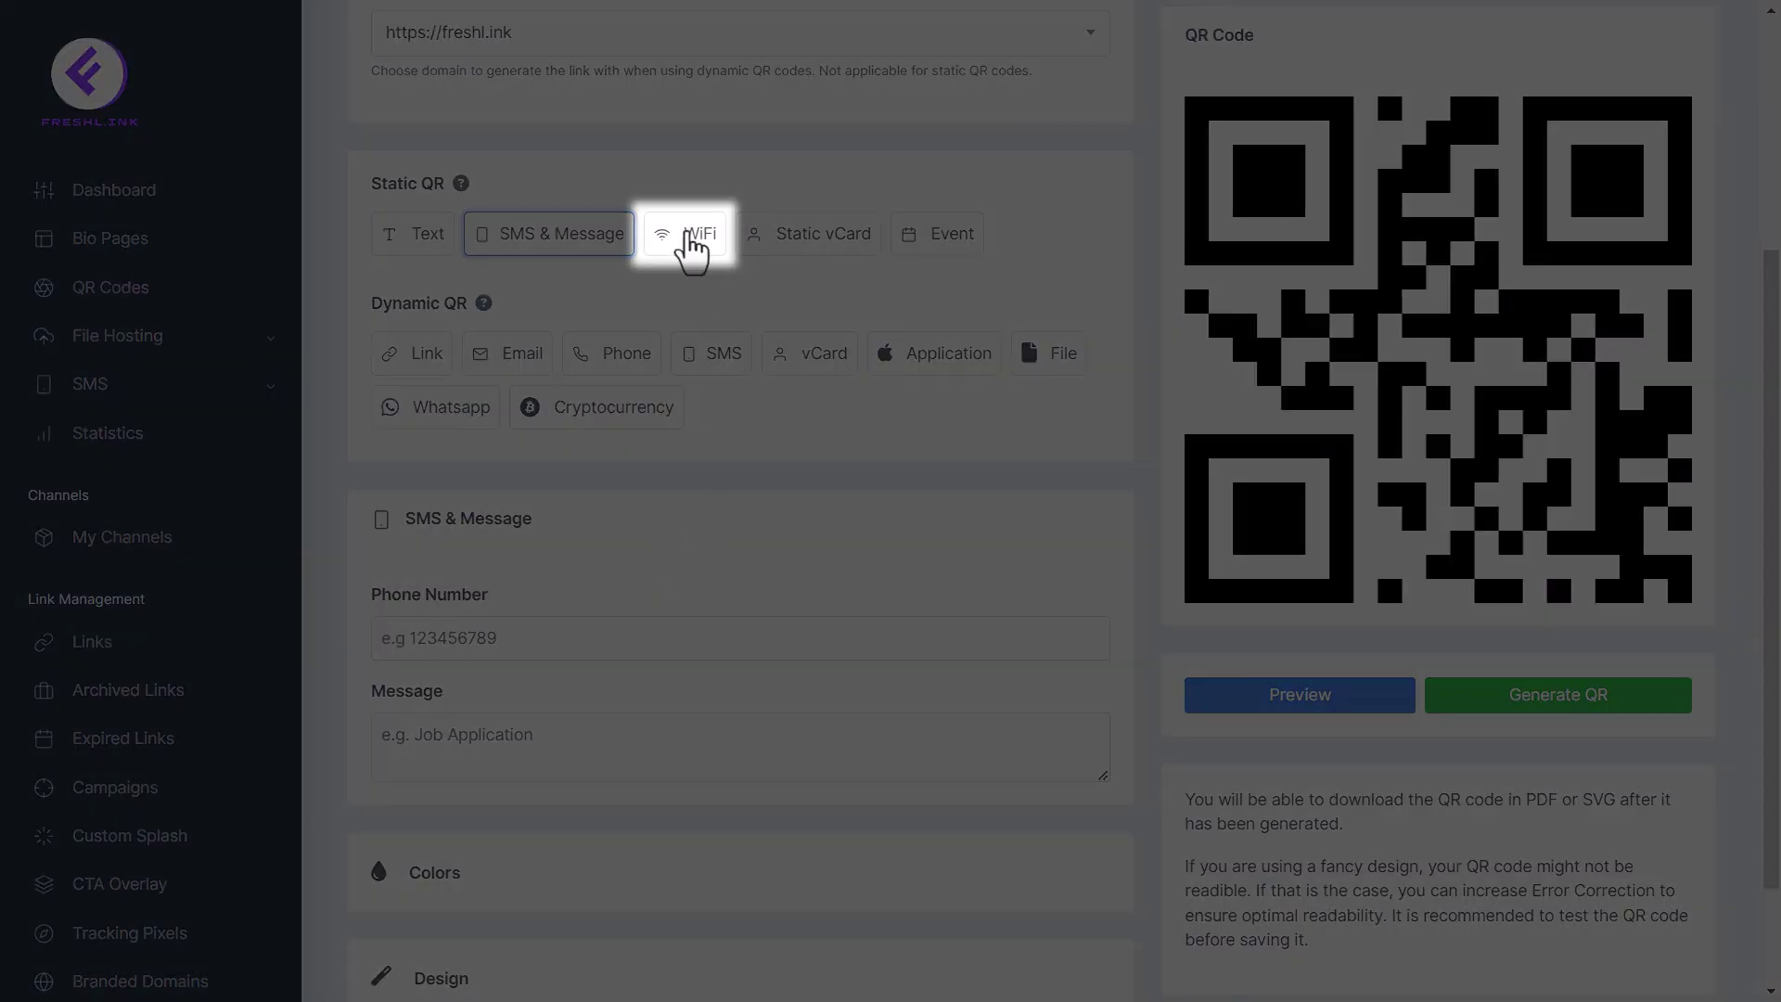
click(692, 236)
scroll(696, 548, down, 1)
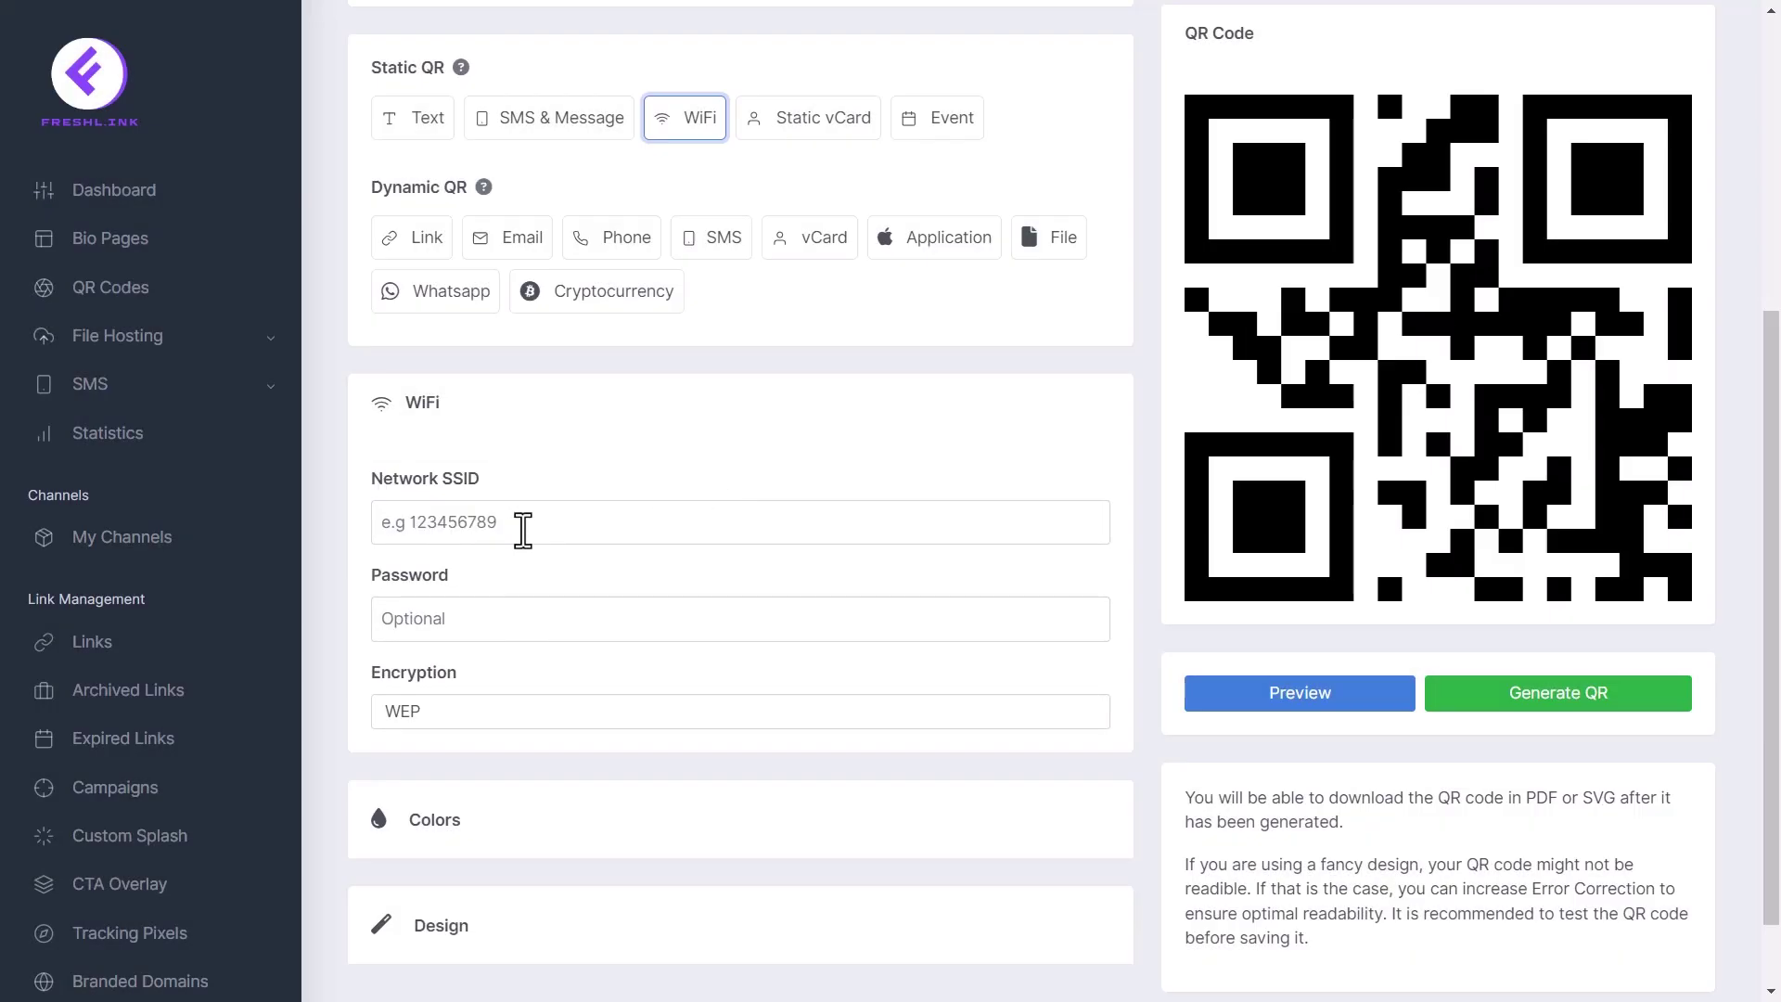
- Check the Network SSID and Password fields and keep WEP encryption
click(527, 530)
click(463, 626)
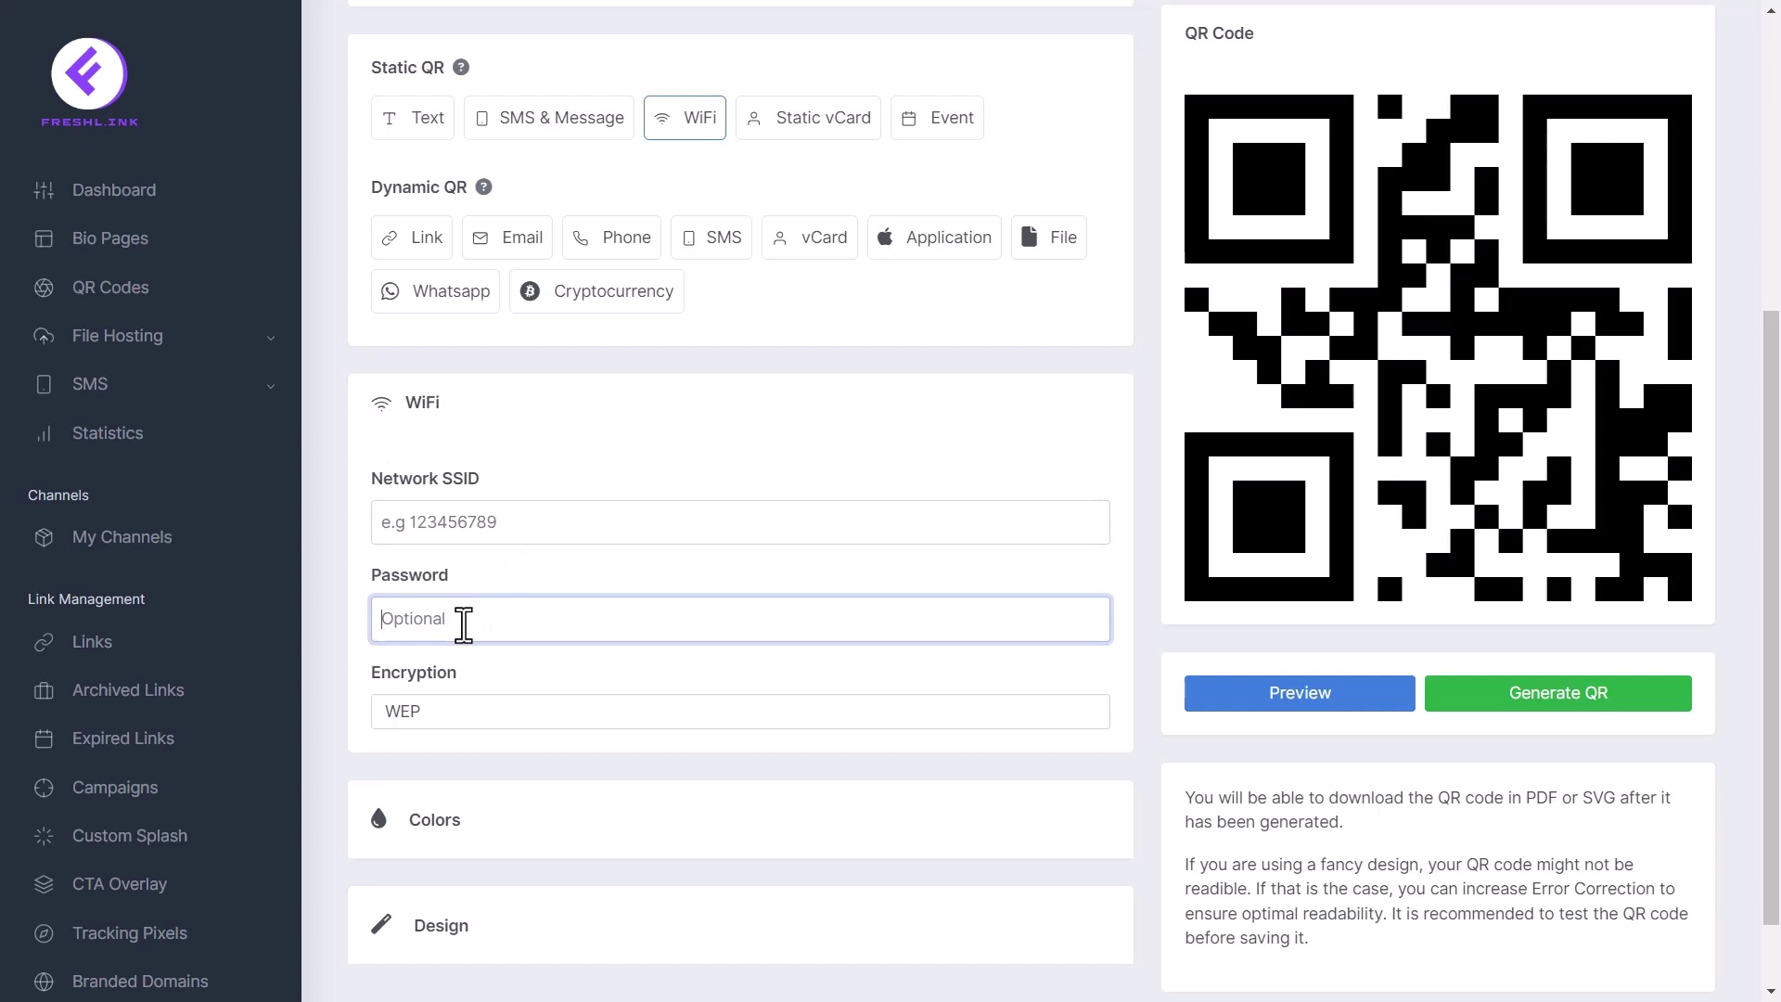
click(459, 720)
click(459, 742)
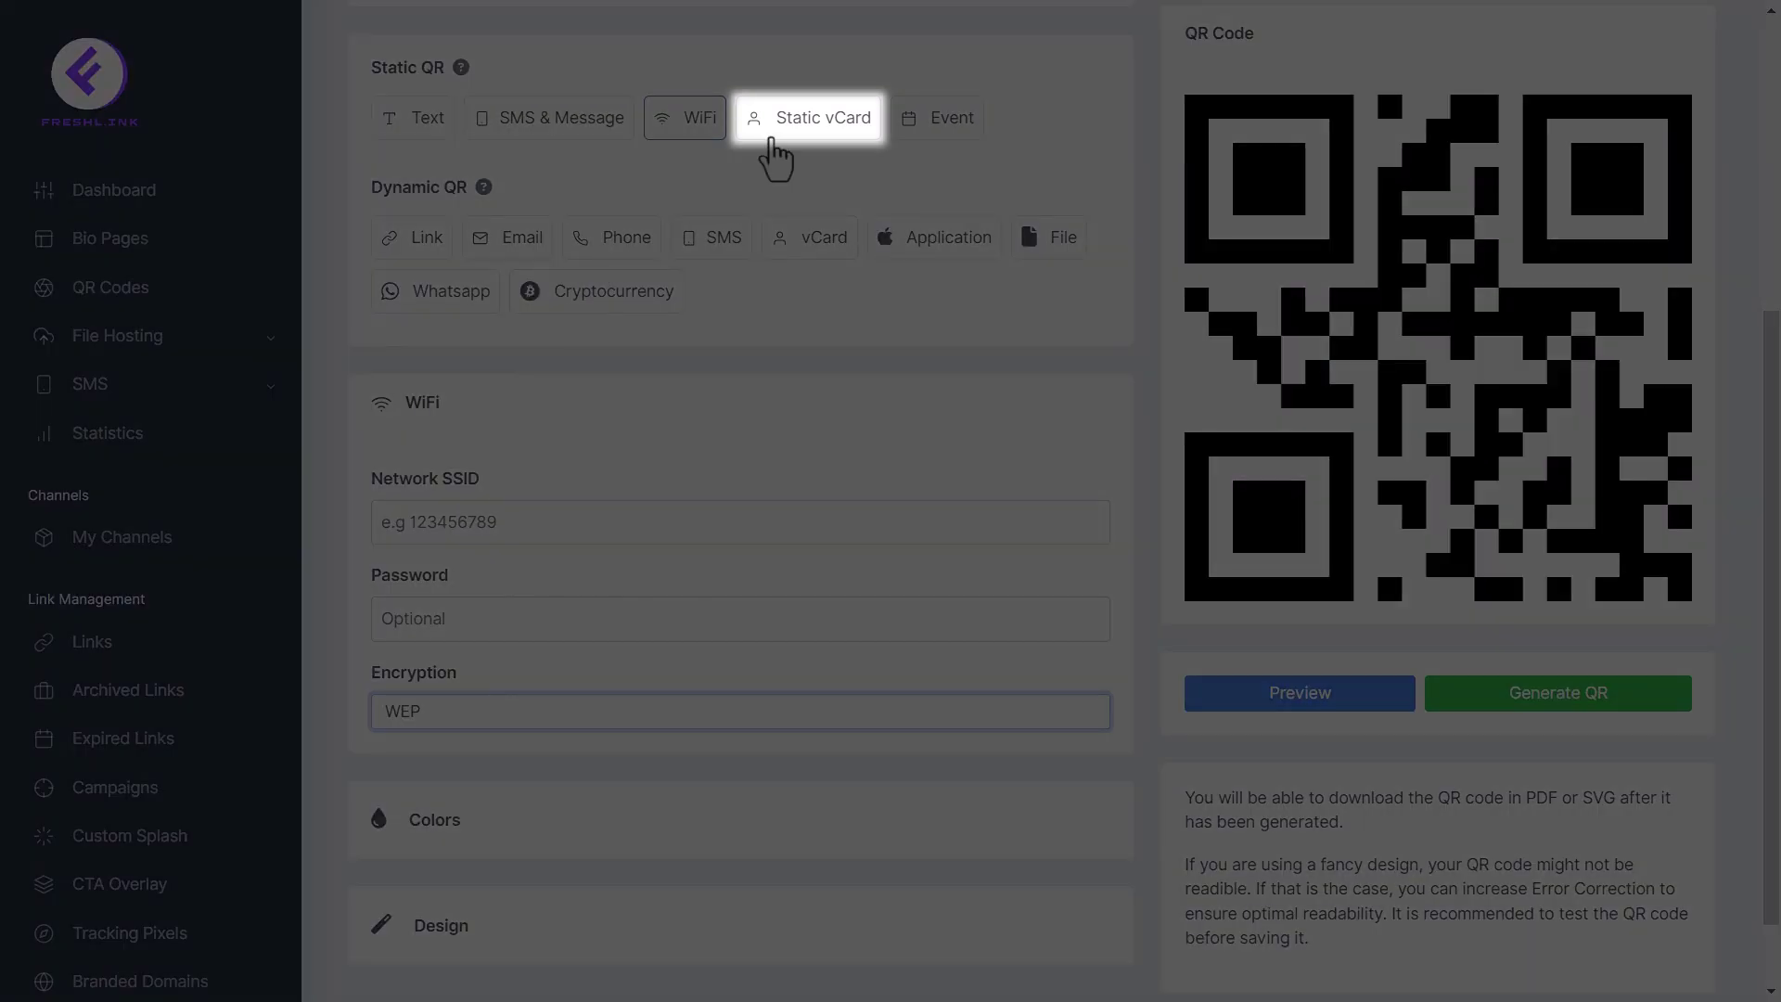
- Switch the QR type to static vCard
click(798, 117)
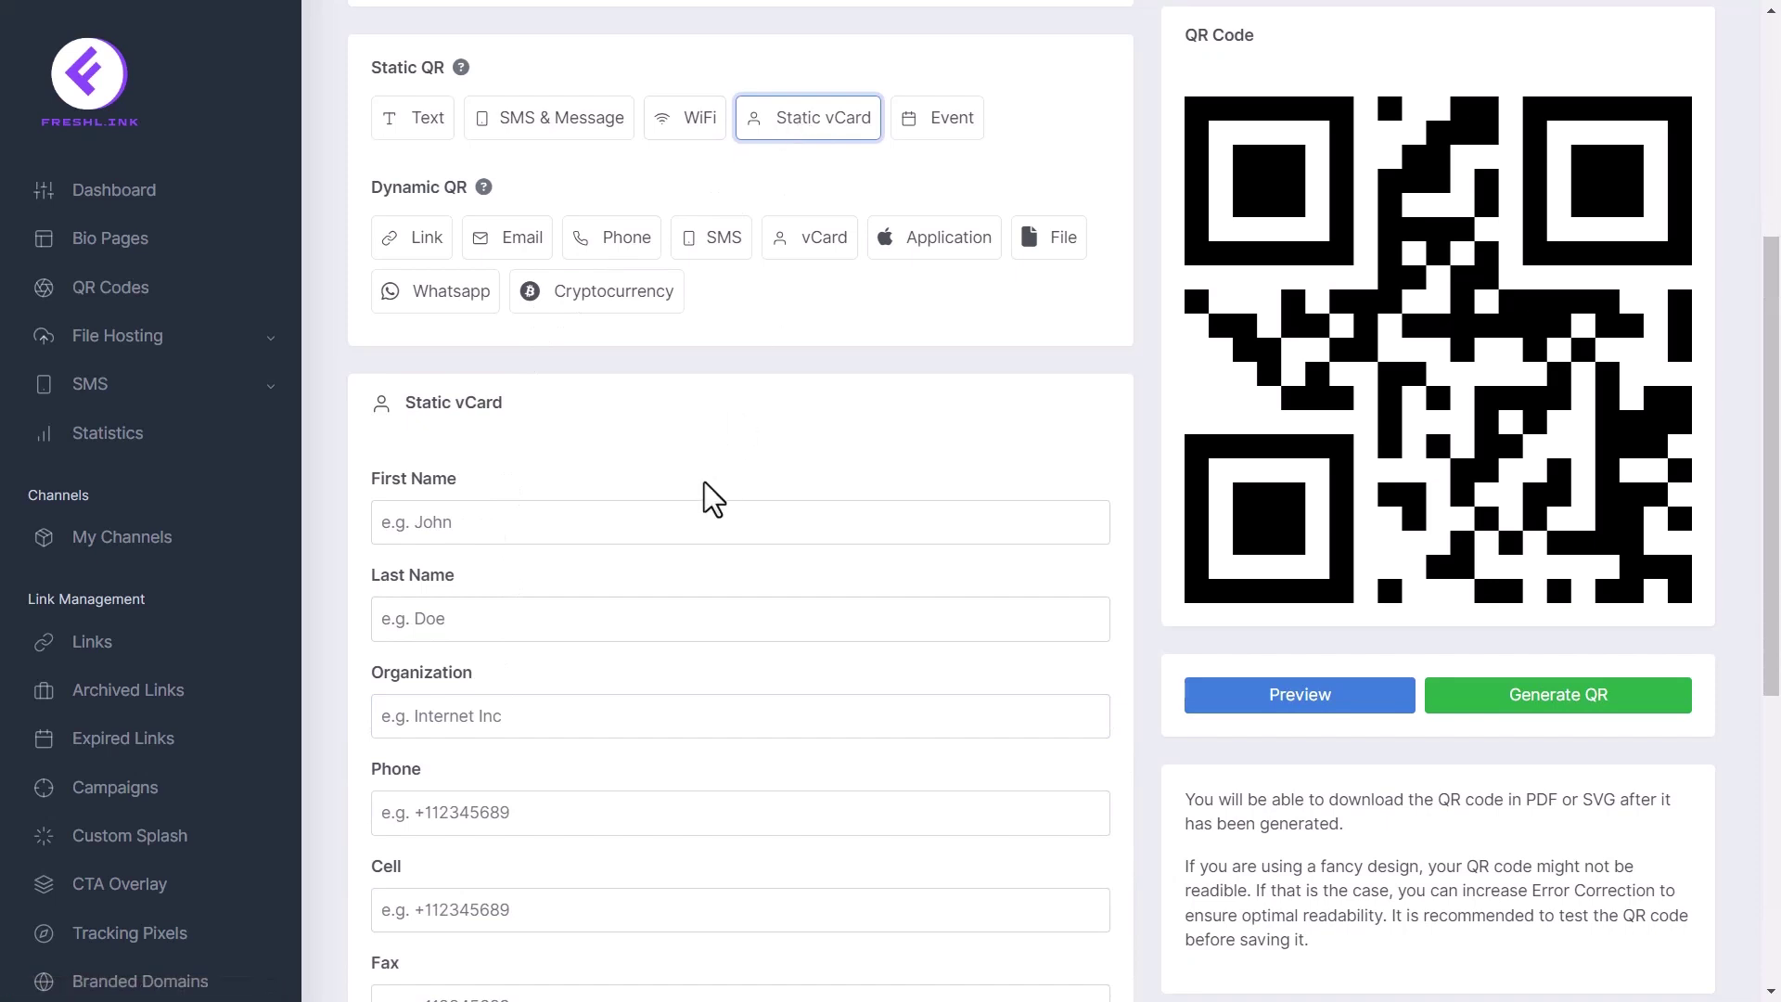
scroll(709, 481, down, 1)
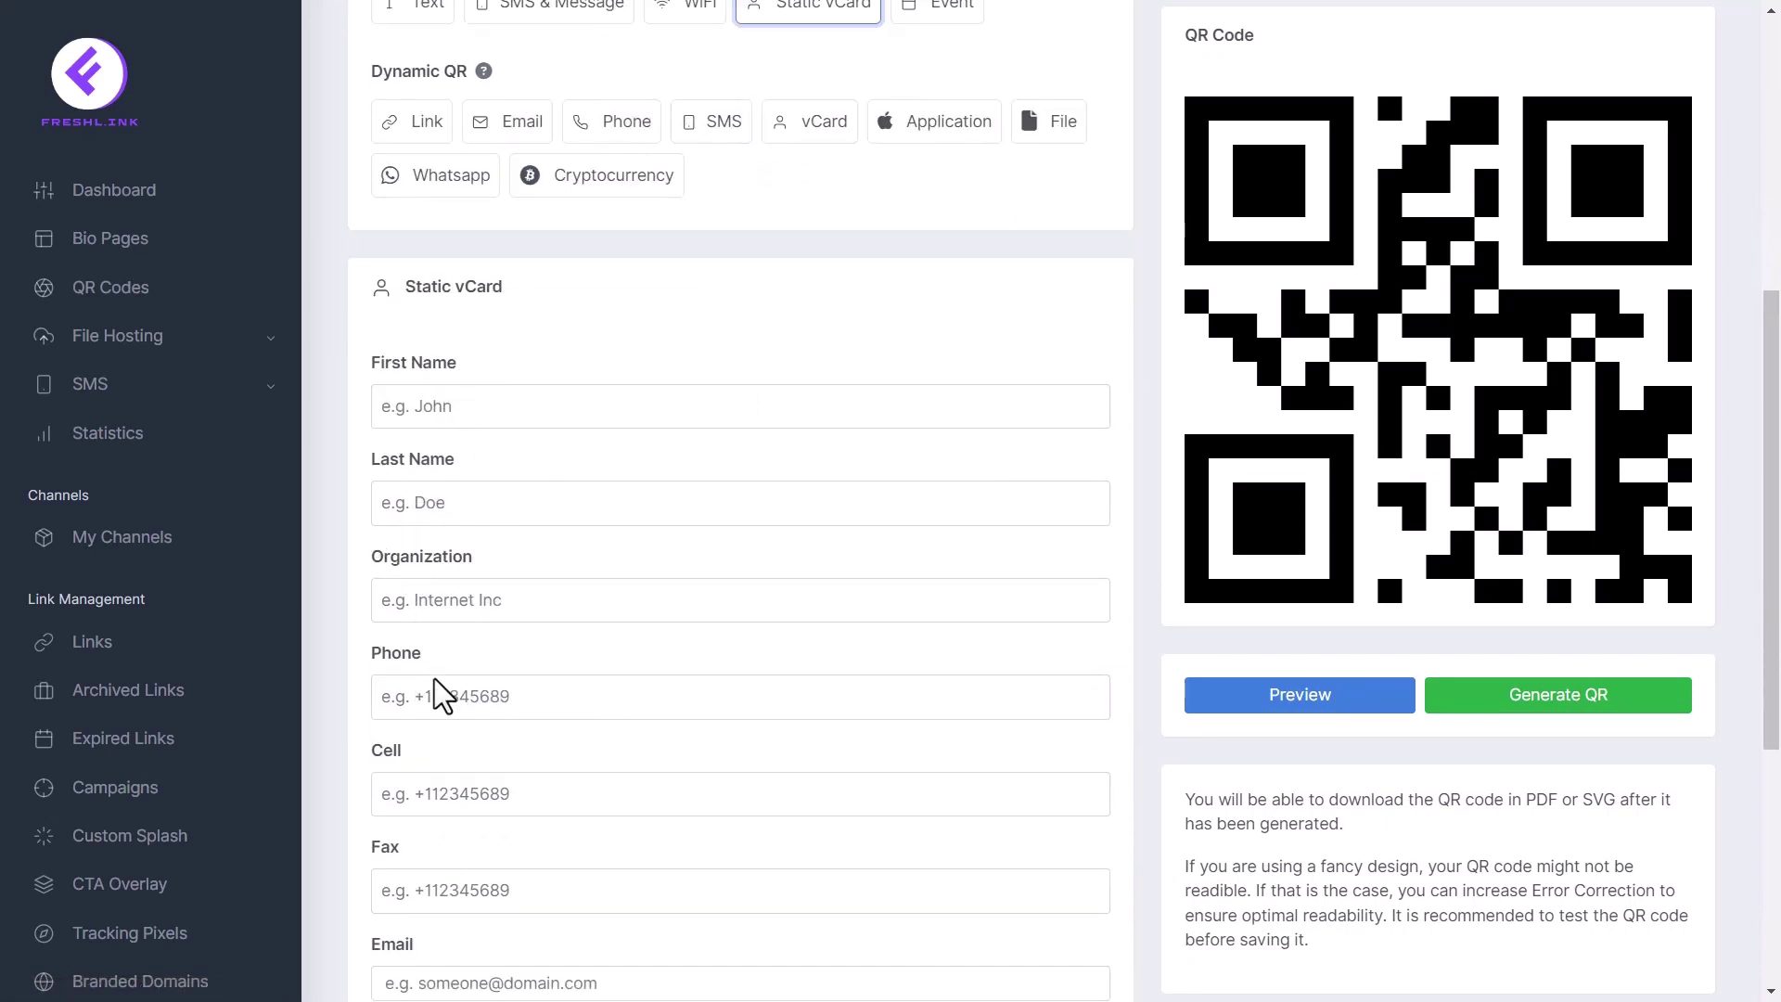
scroll(440, 697, down, 2)
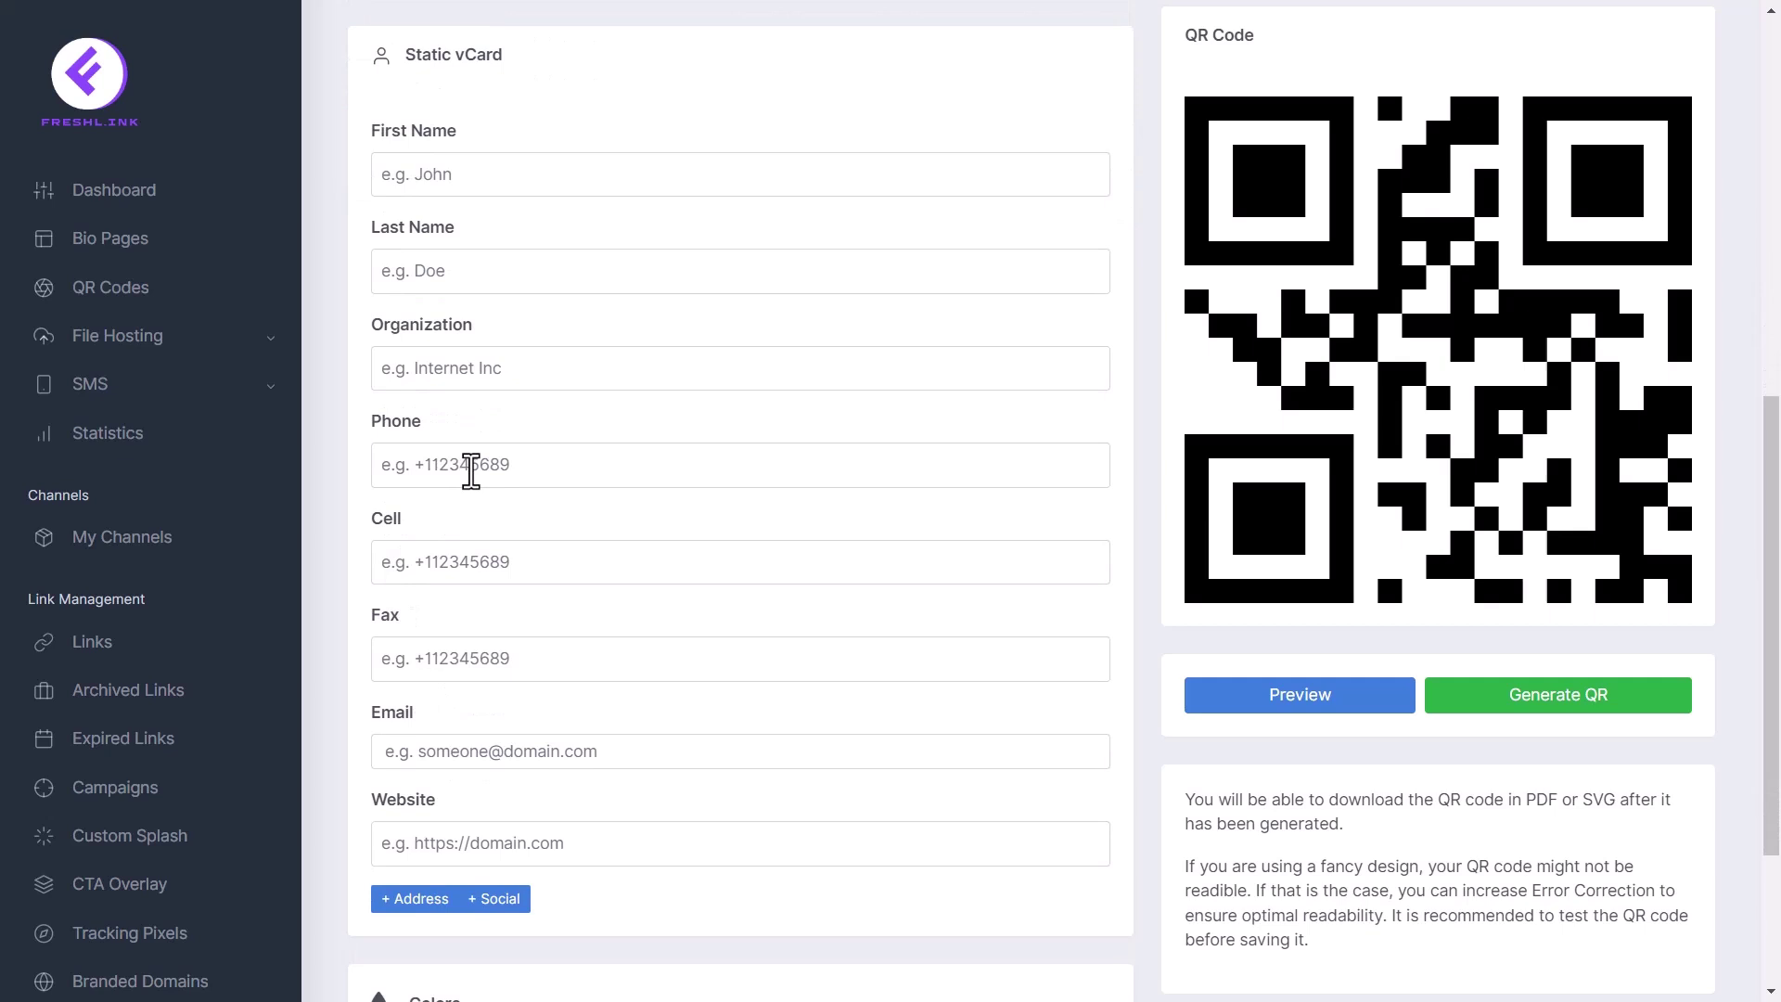
scroll(597, 727, down, 3)
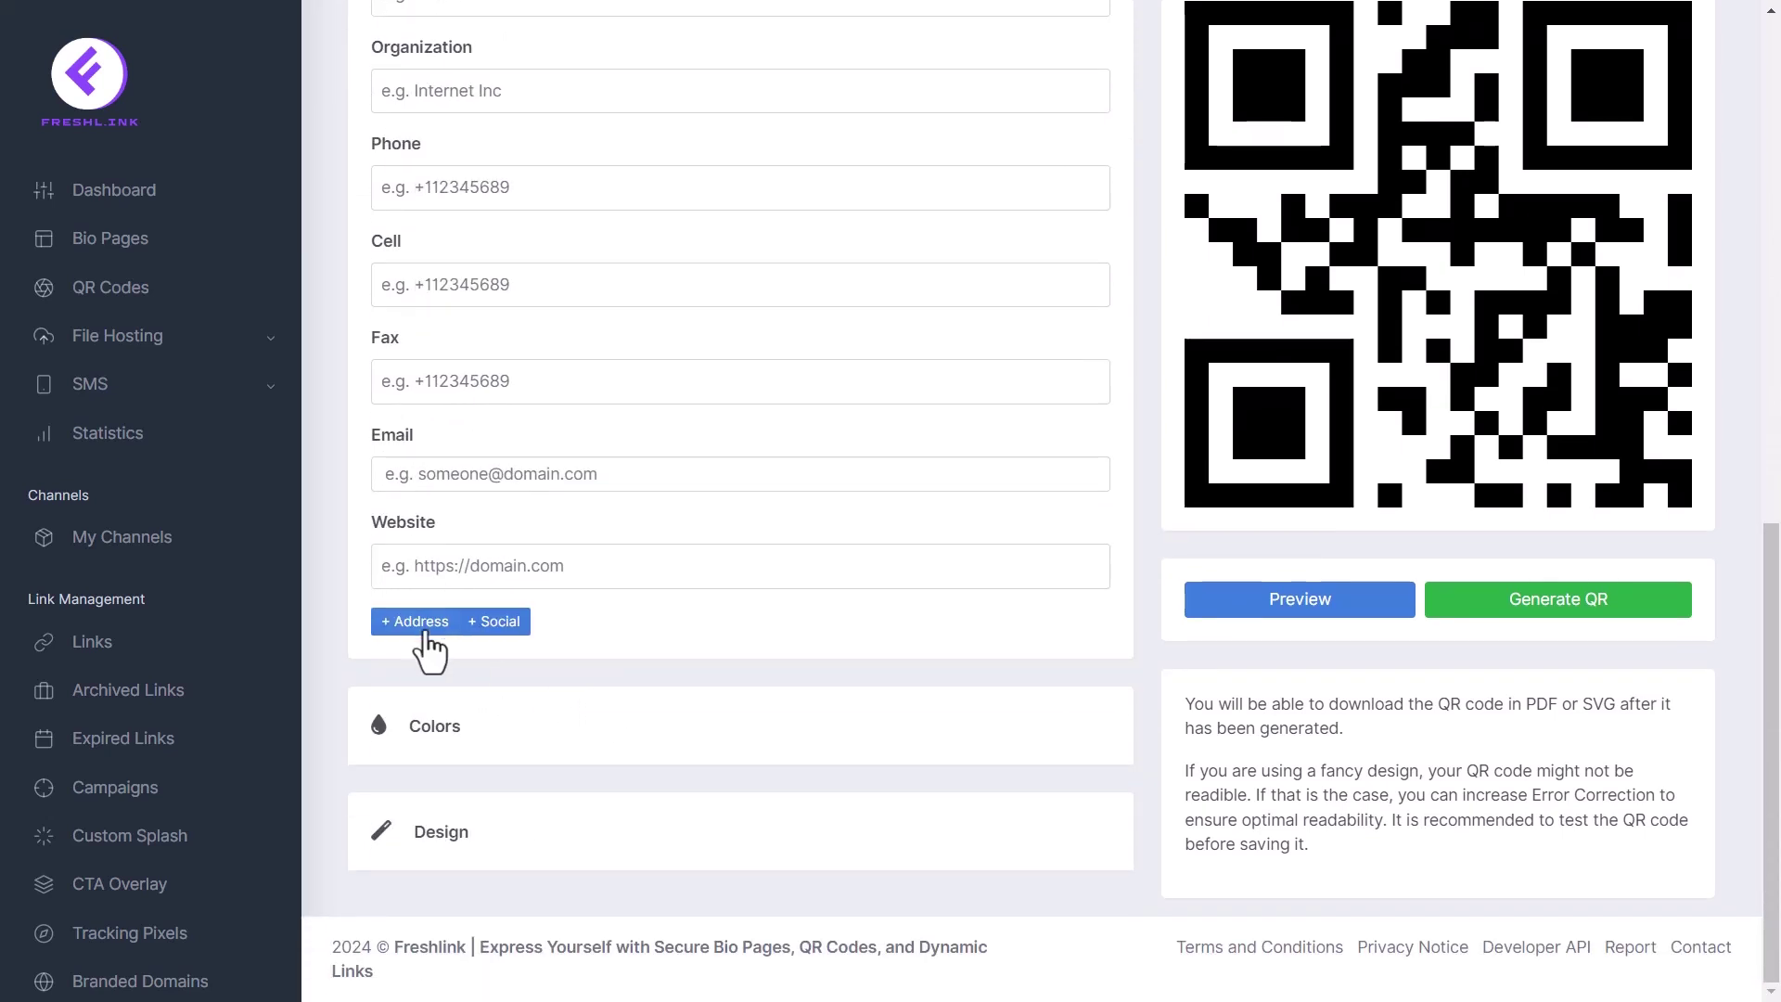
- Add the Address and Social profile fields, then hide the address fields again
click(422, 624)
scroll(501, 520, down, 1)
click(513, 507)
scroll(516, 526, down, 4)
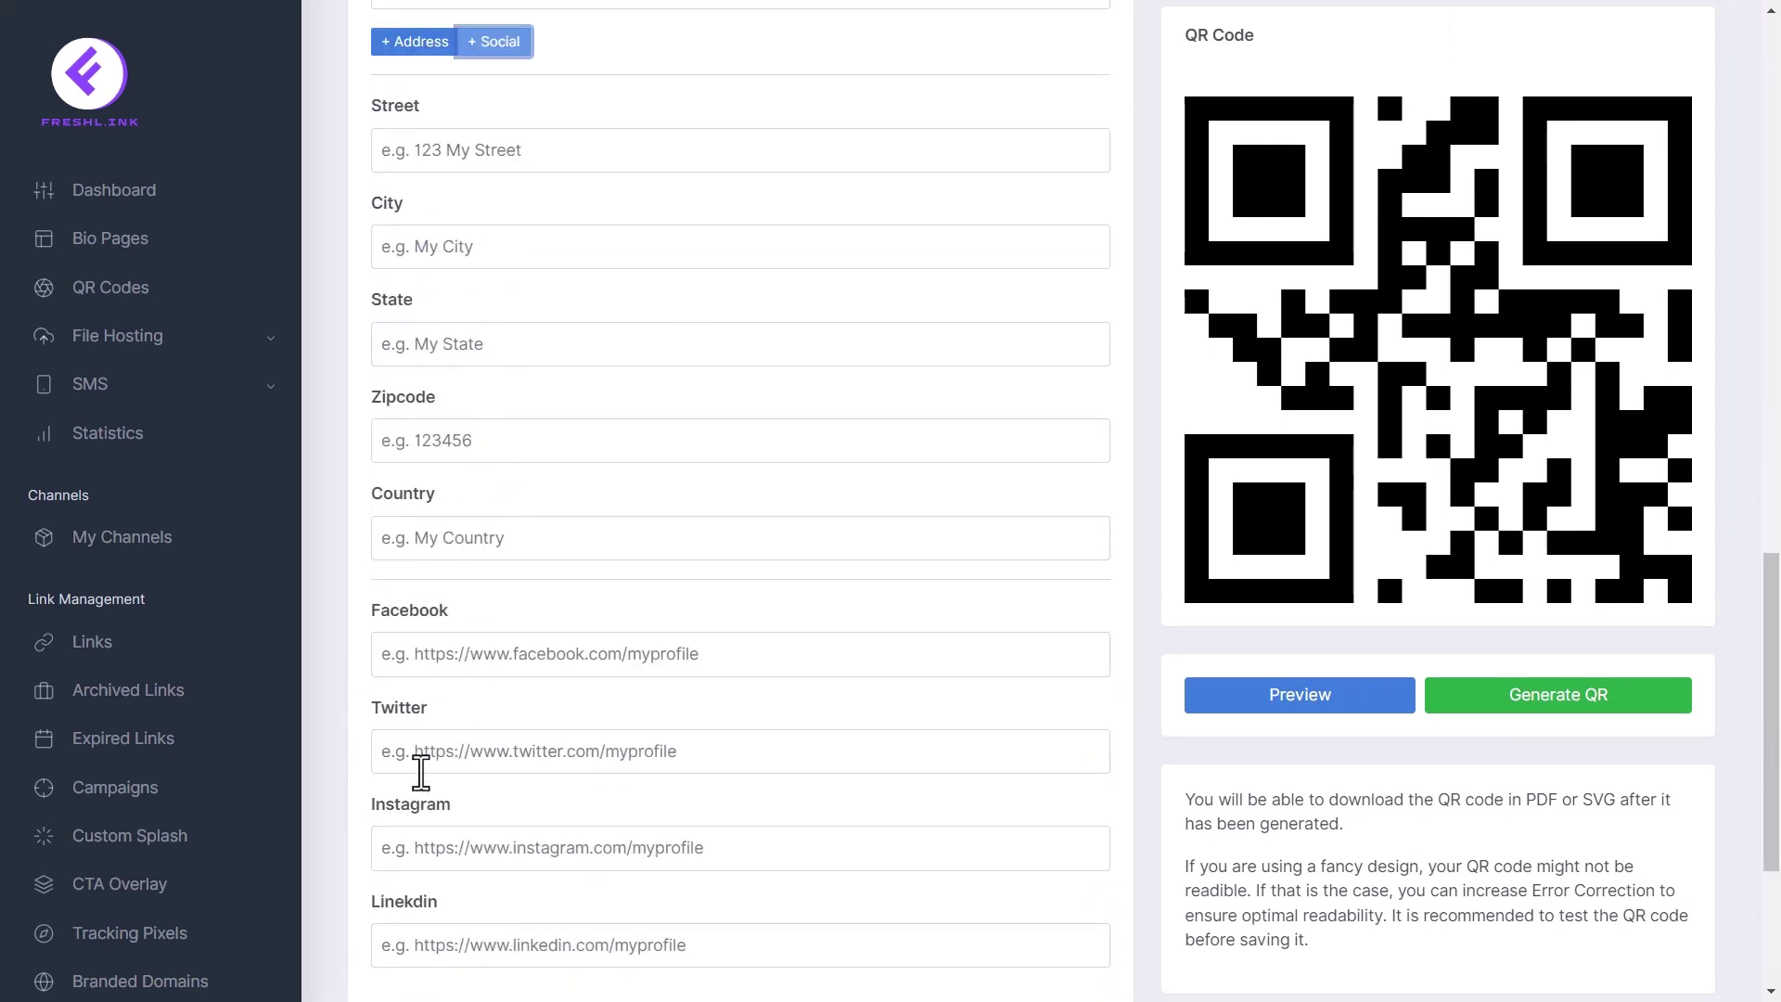
click(405, 58)
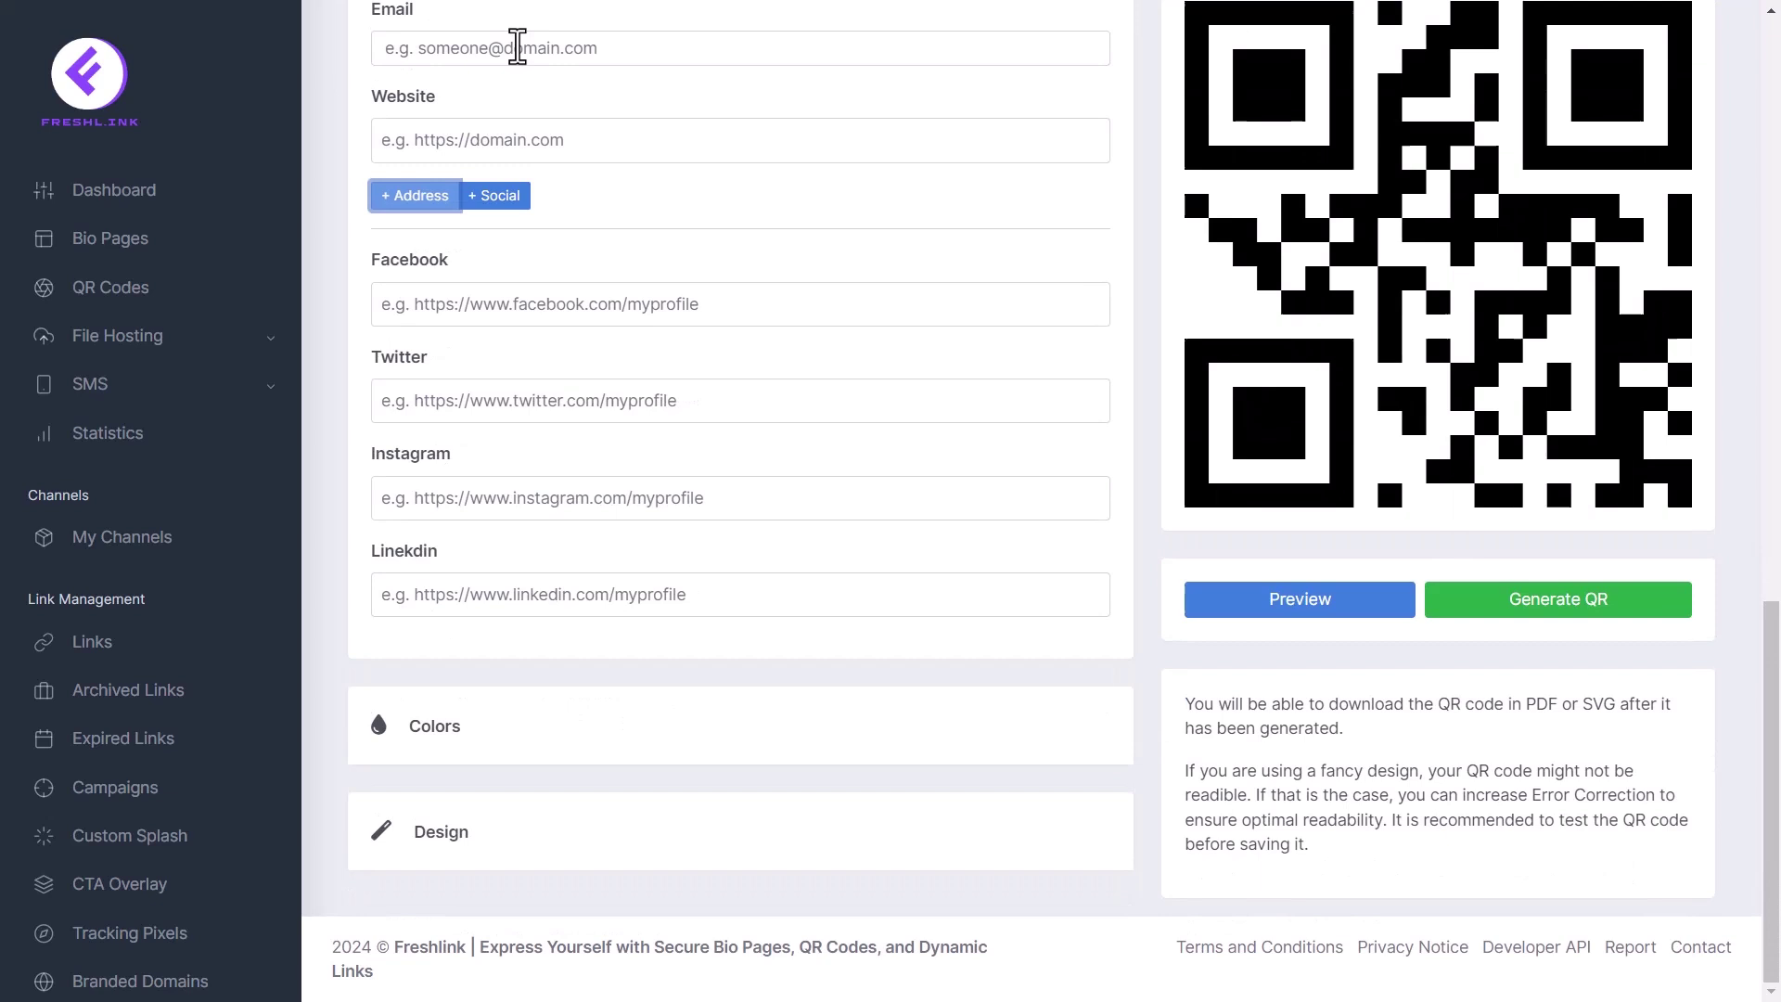
scroll(516, 139, up, 12)
- Switch the QR type to static Event
scroll(568, 393, down, 2)
click(938, 187)
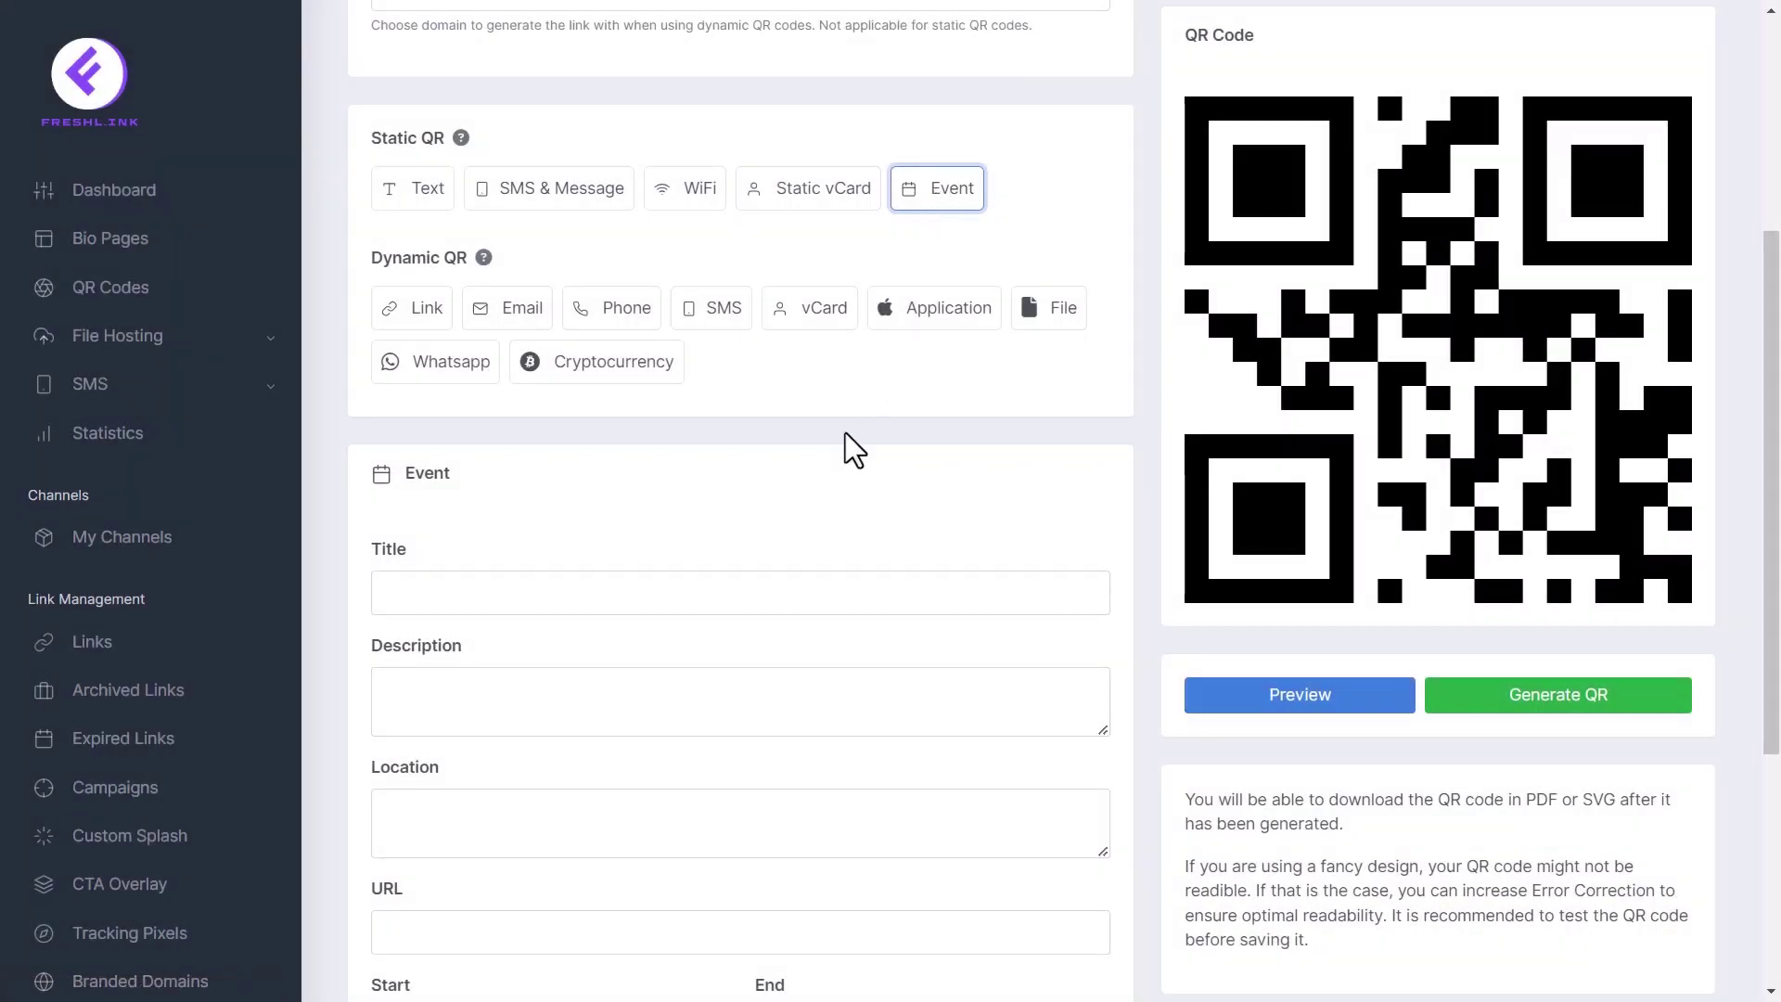
scroll(842, 440, down, 3)
- Step through the event Title, Description, Location, URL and Start date-time picker
click(475, 362)
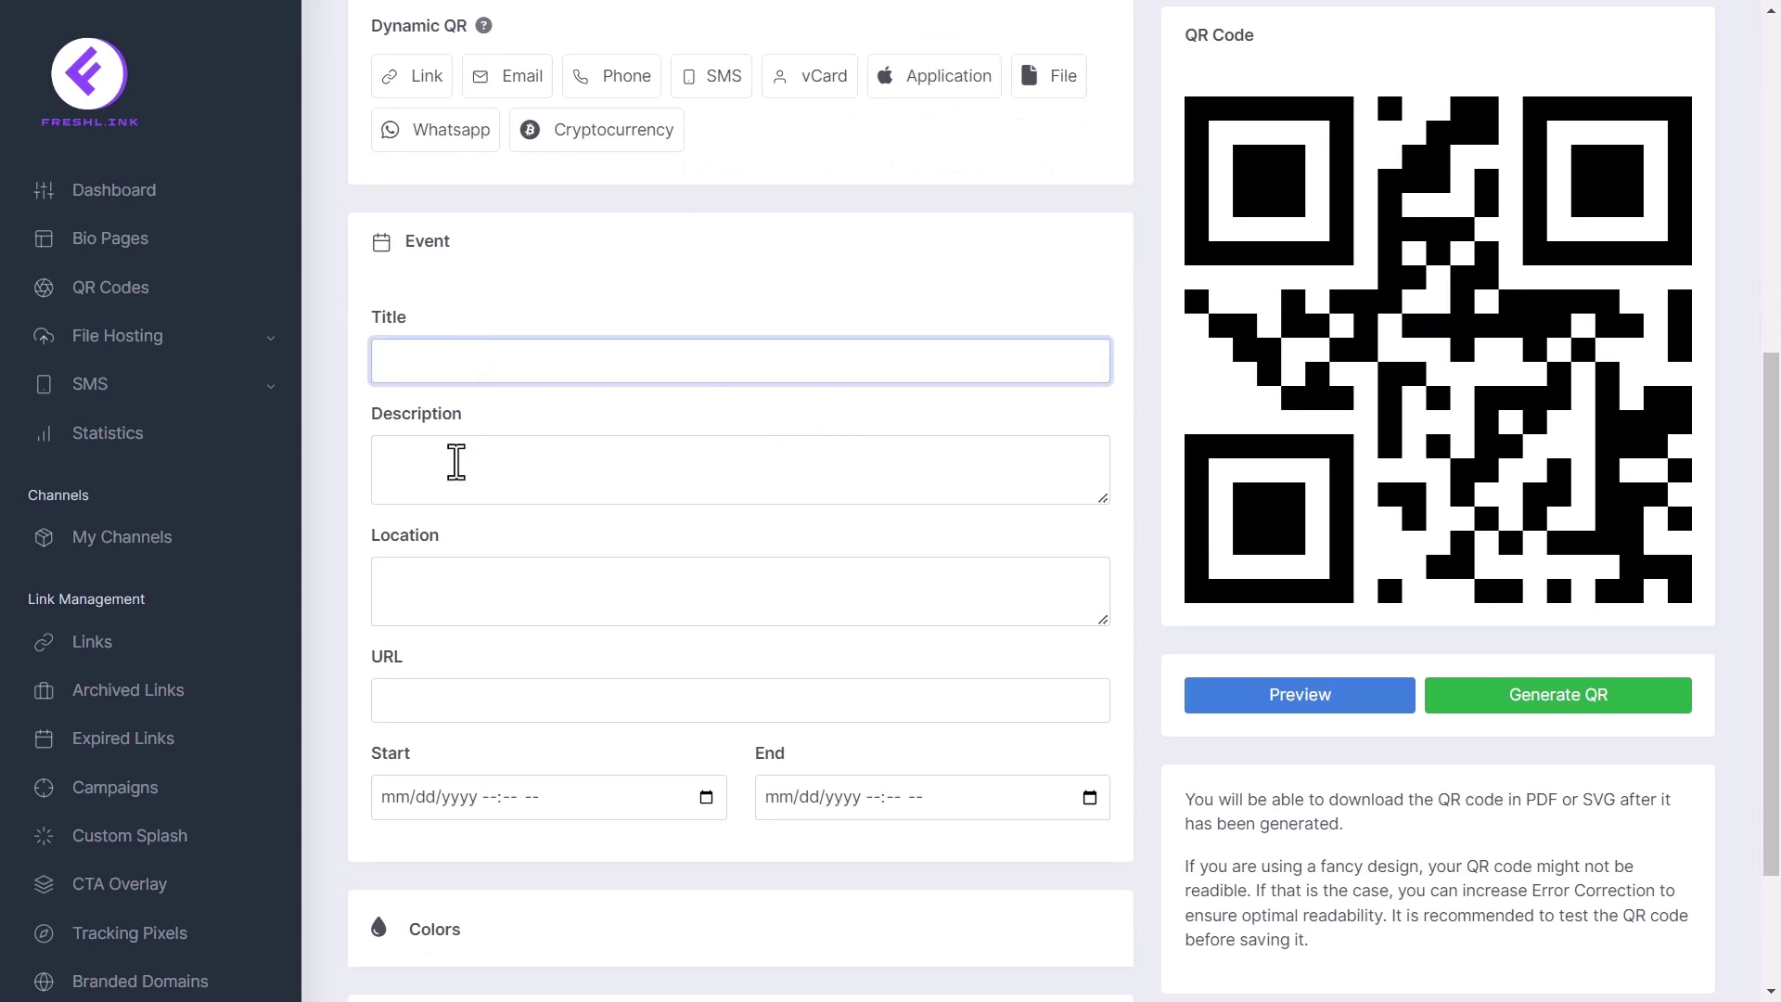
click(450, 462)
click(422, 581)
click(425, 708)
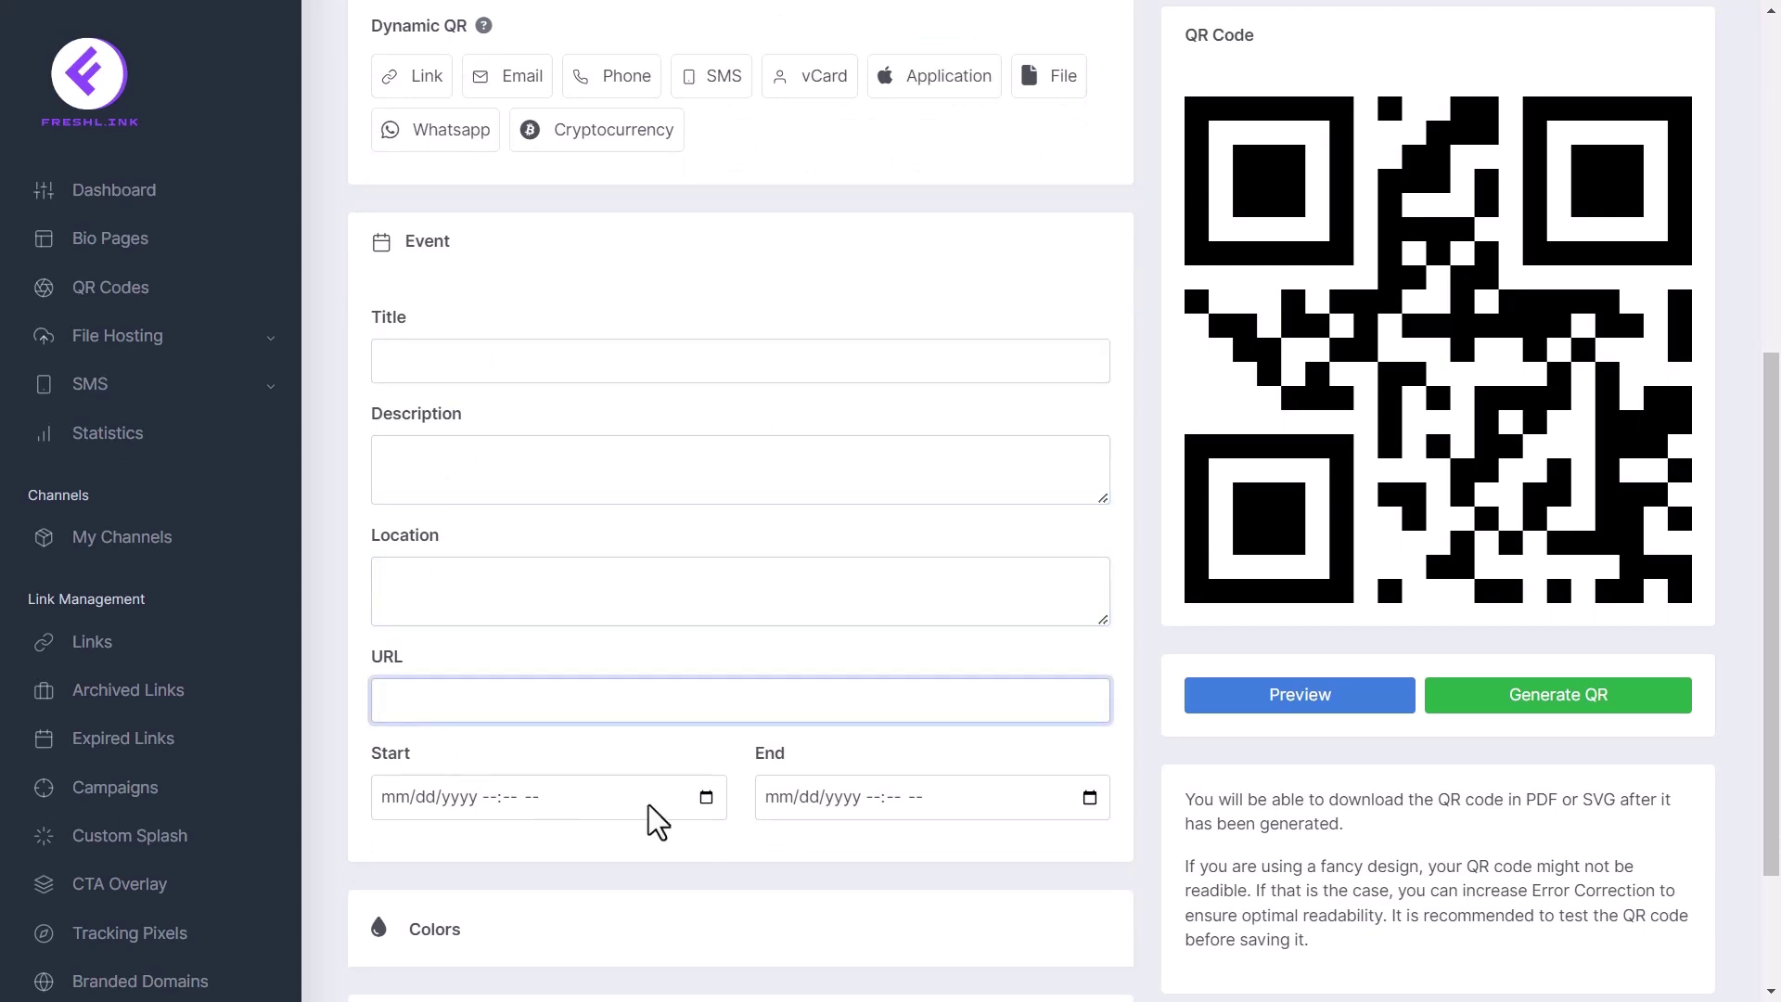
click(706, 805)
click(887, 737)
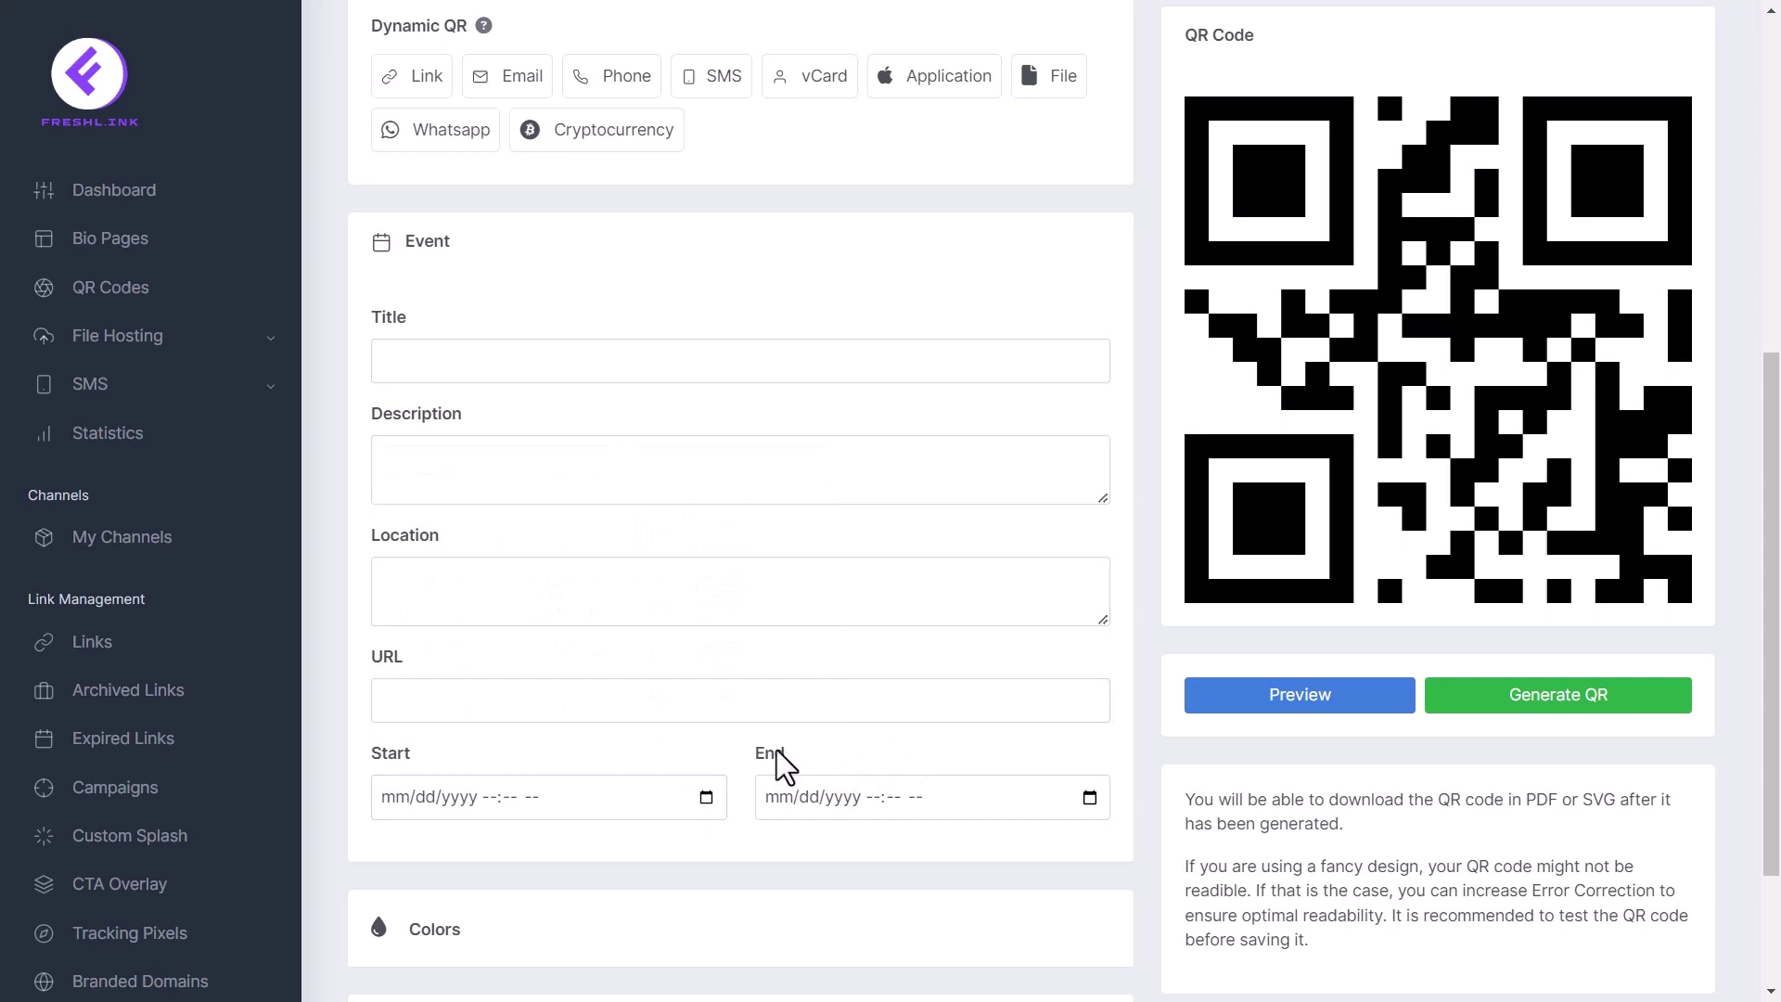
scroll(796, 742, up, 6)
scroll(806, 740, down, 3)
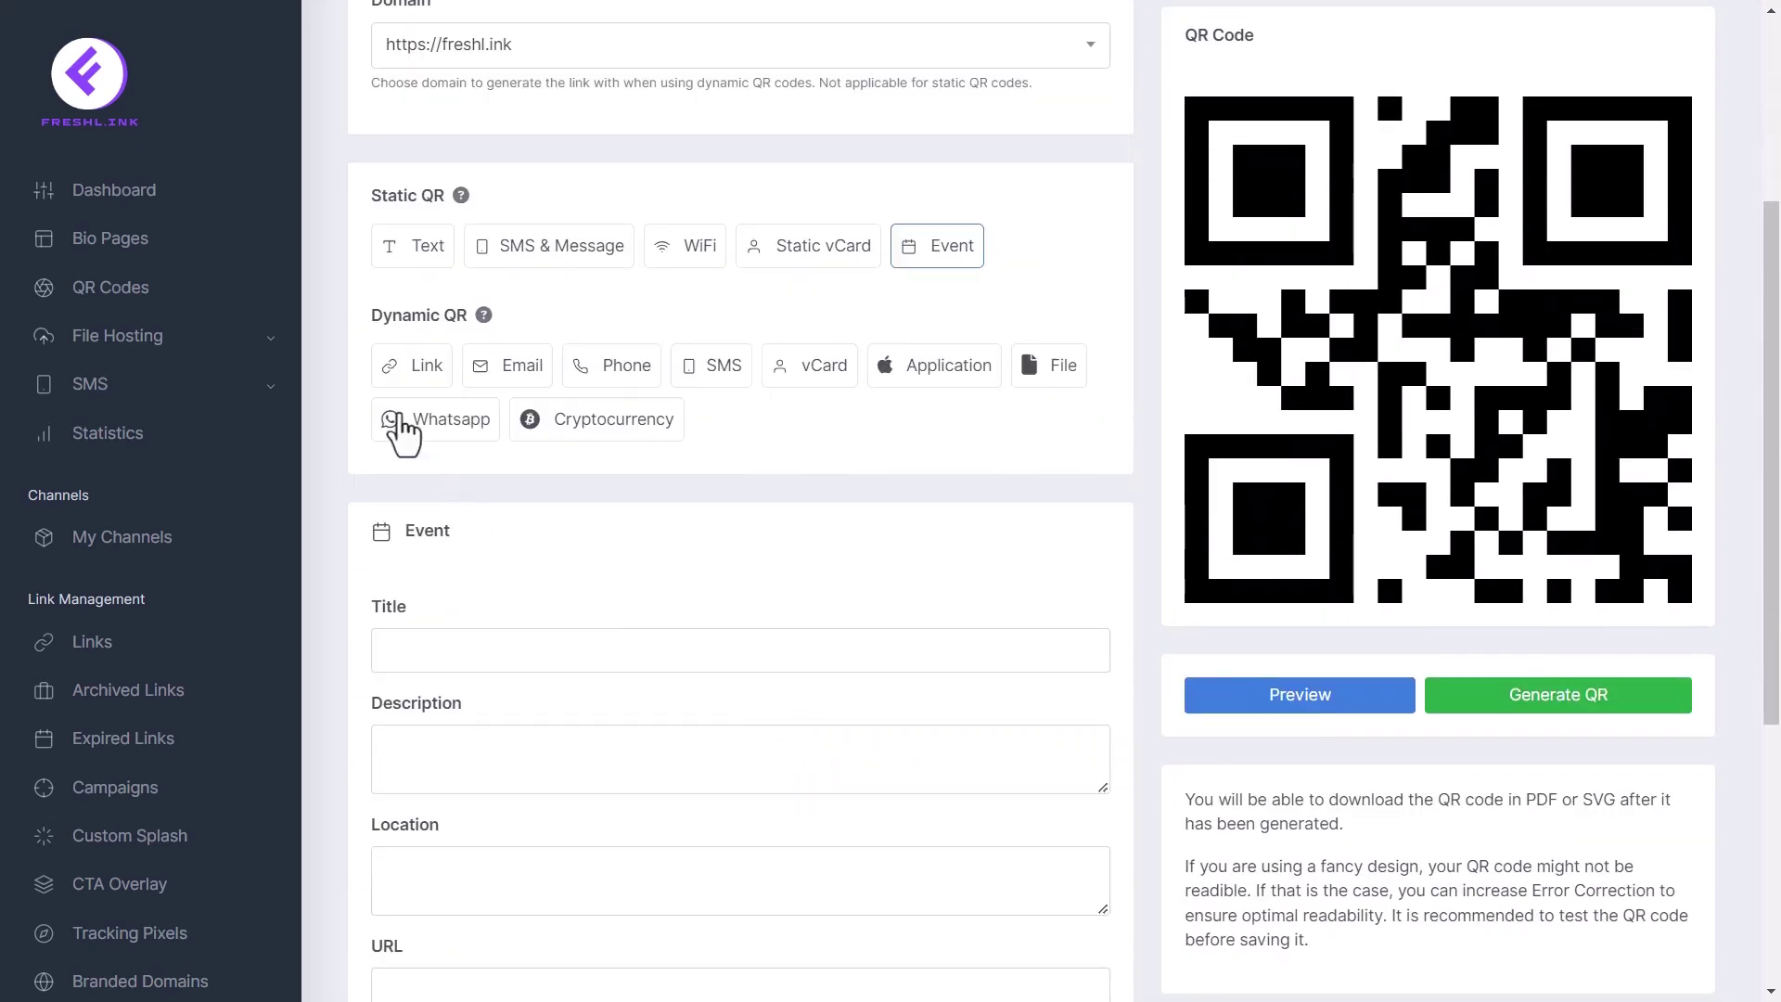
- Try the dynamic Link and Email types, inspecting their address, subject and message fields
click(411, 377)
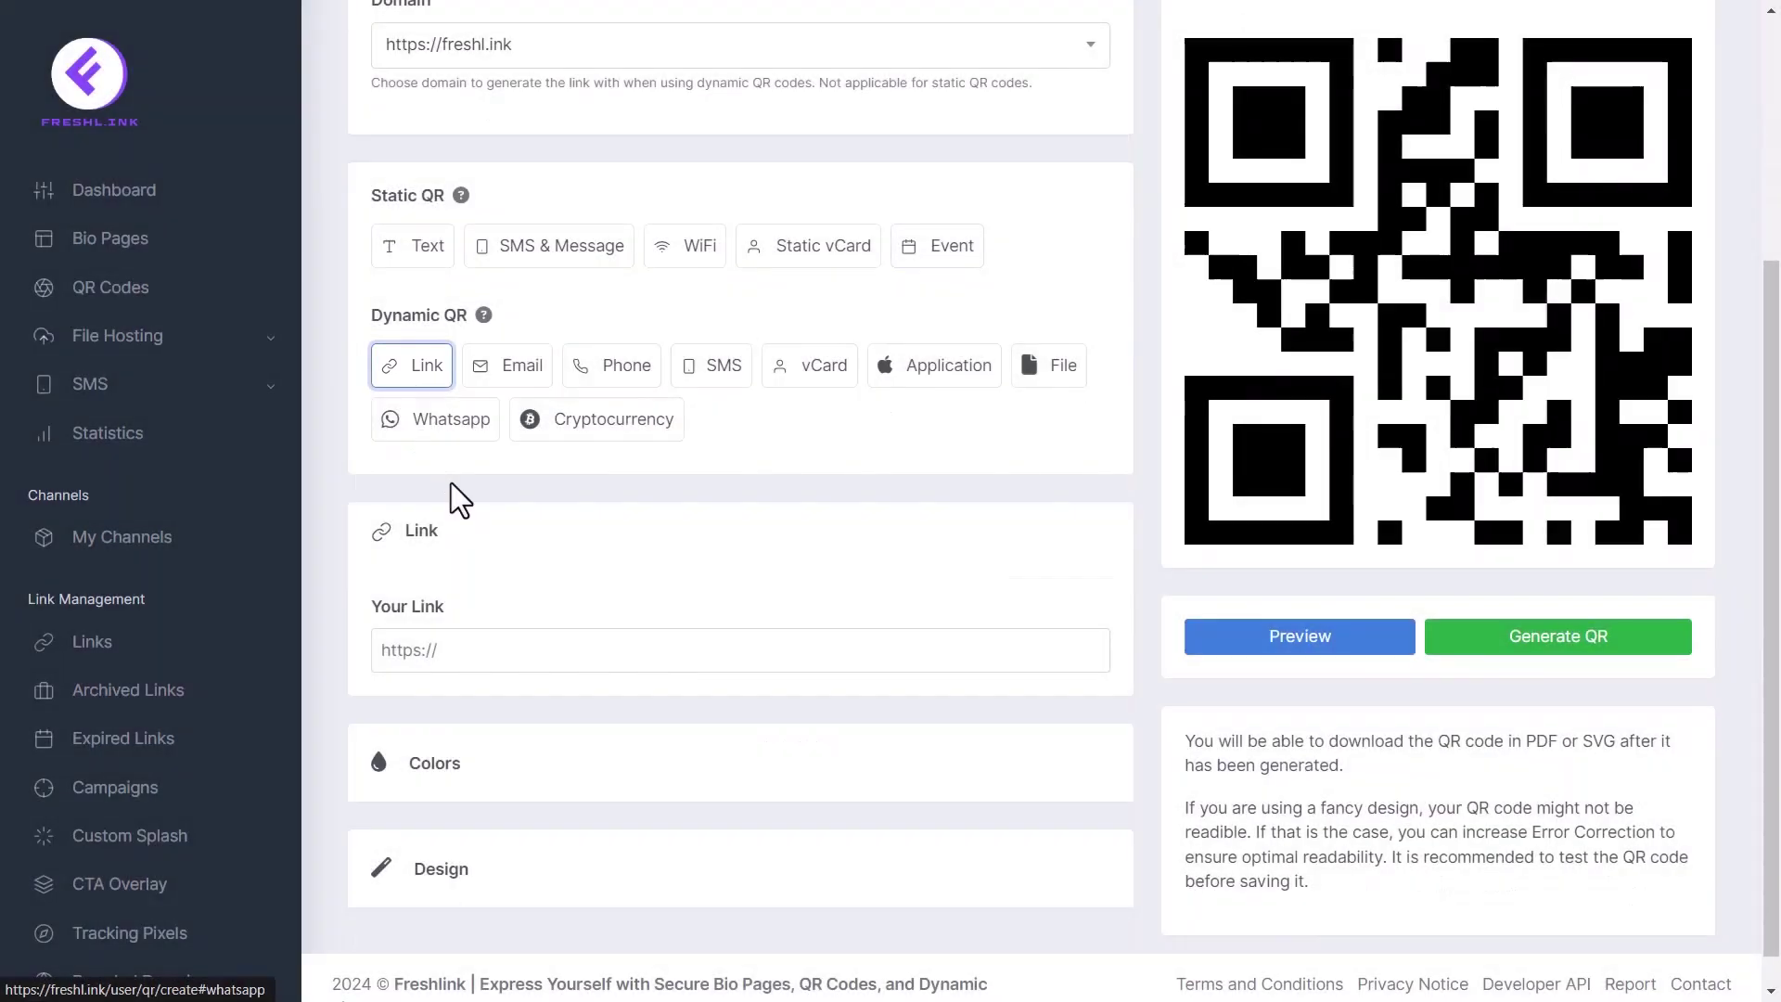
click(496, 660)
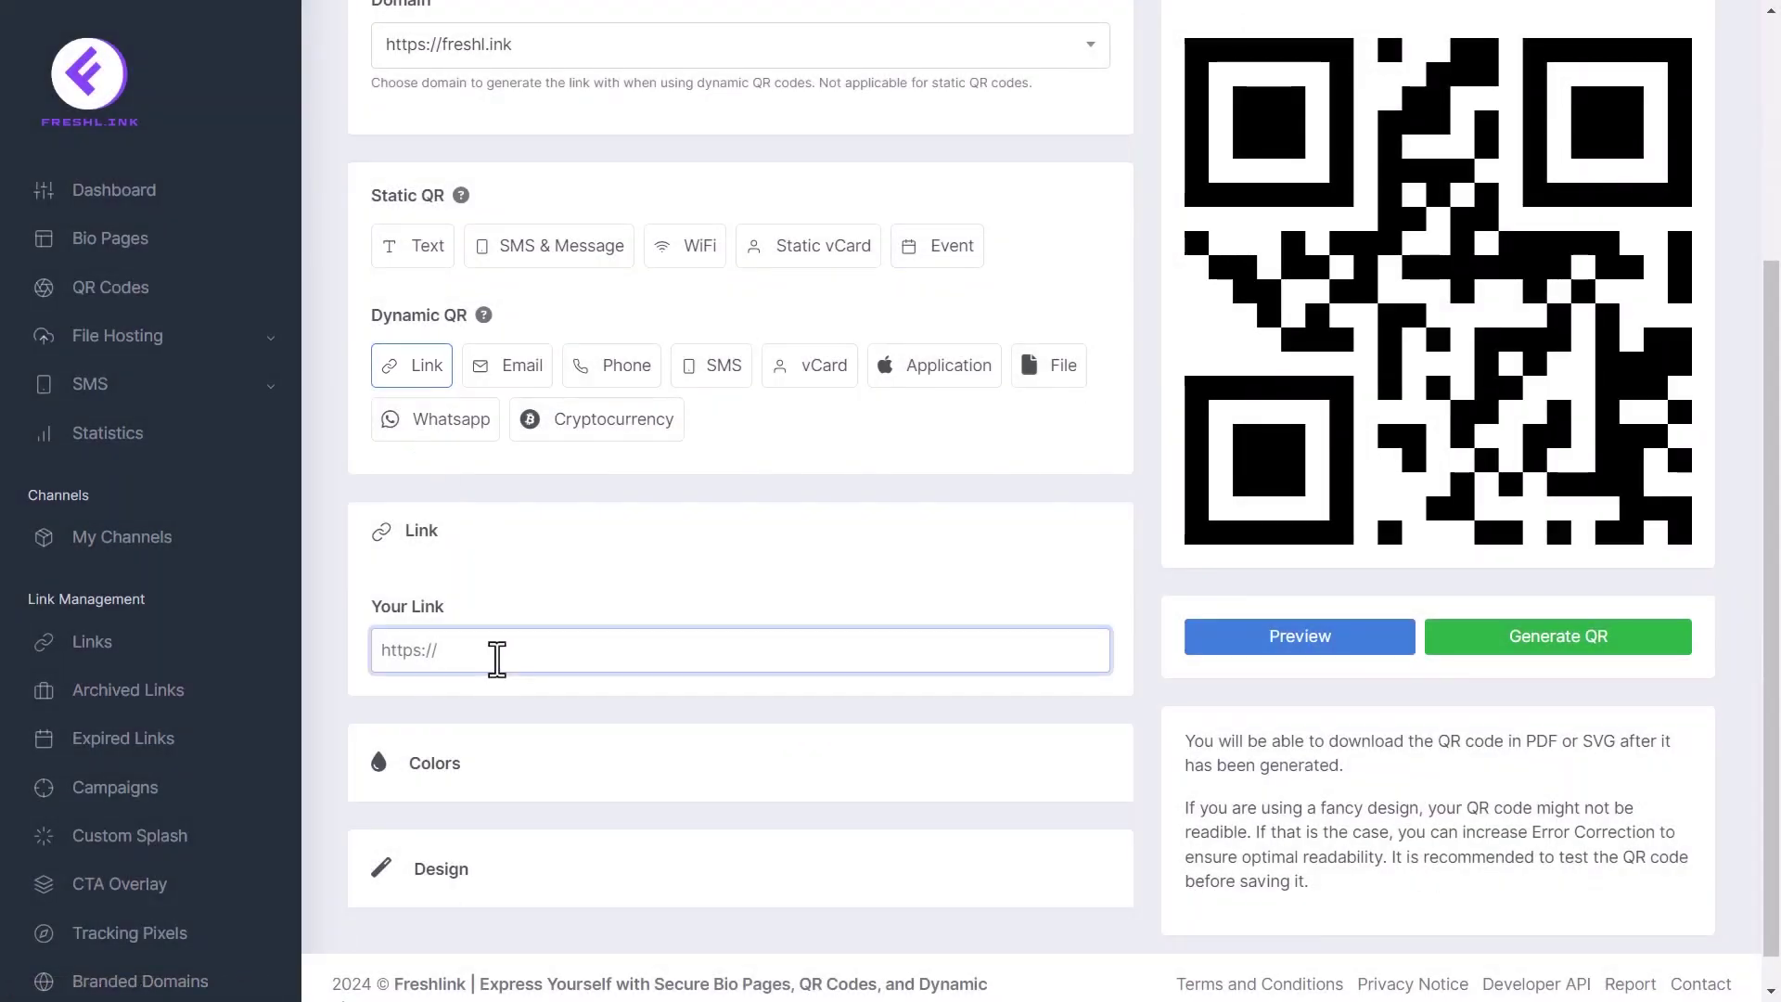
click(508, 371)
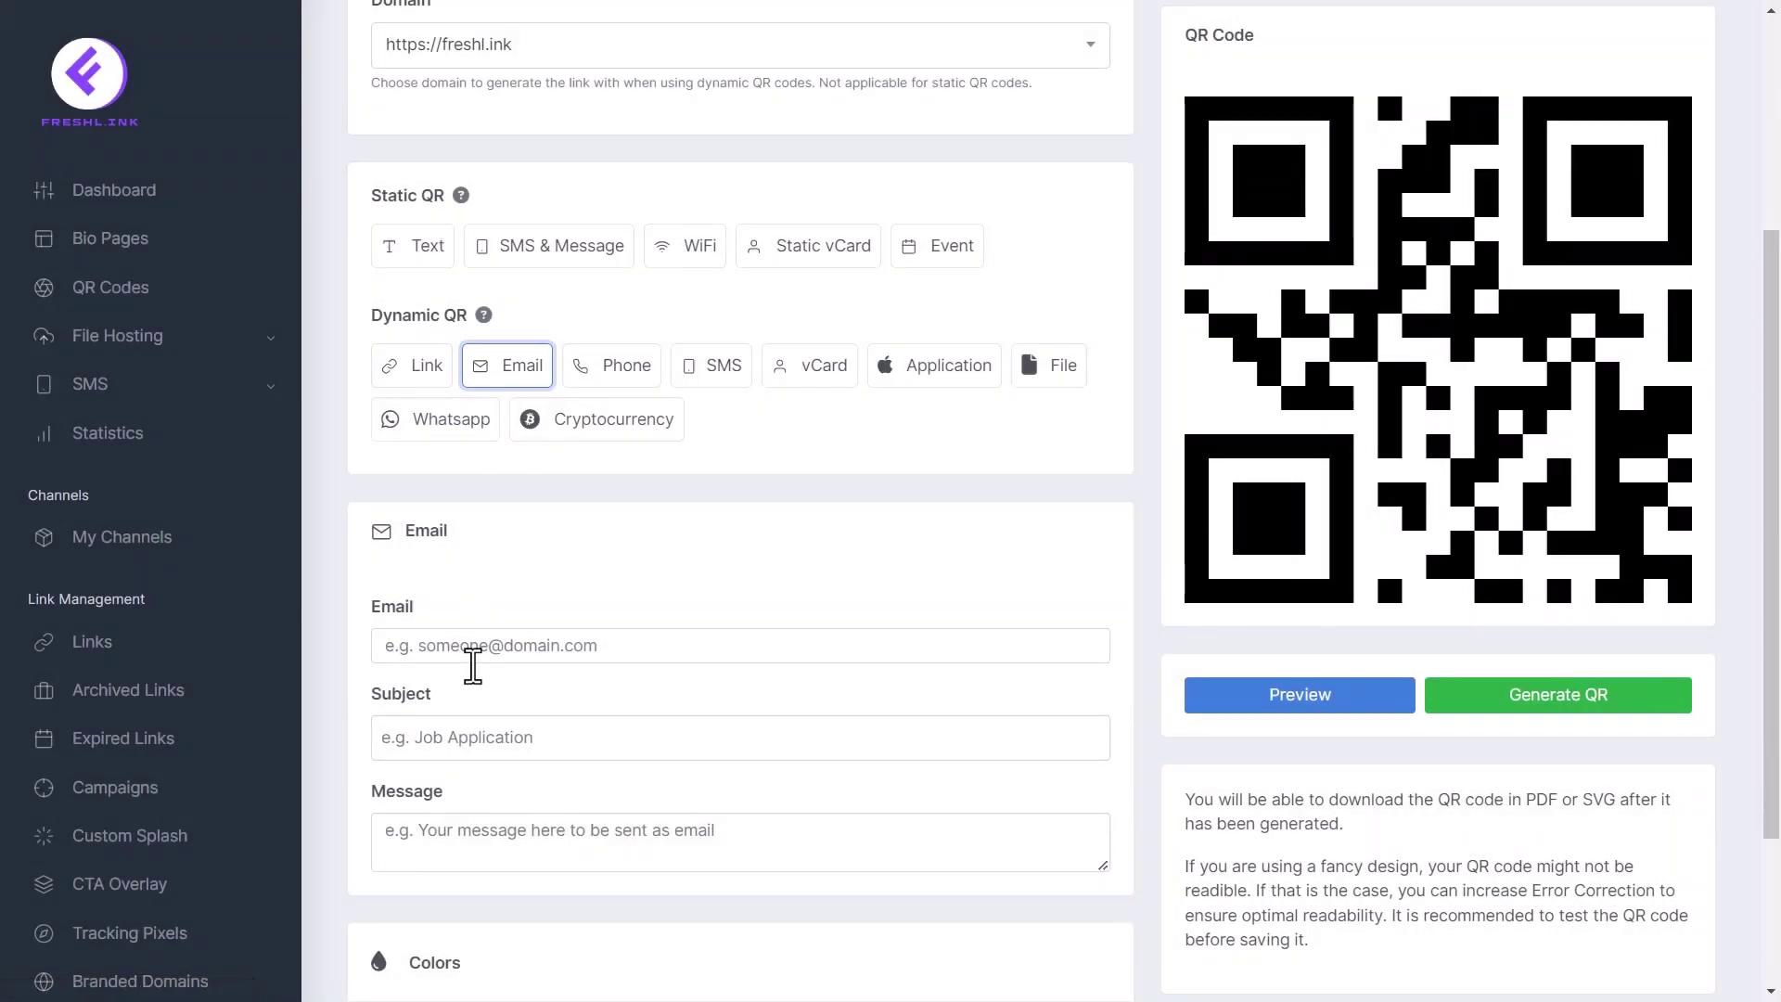
click(483, 650)
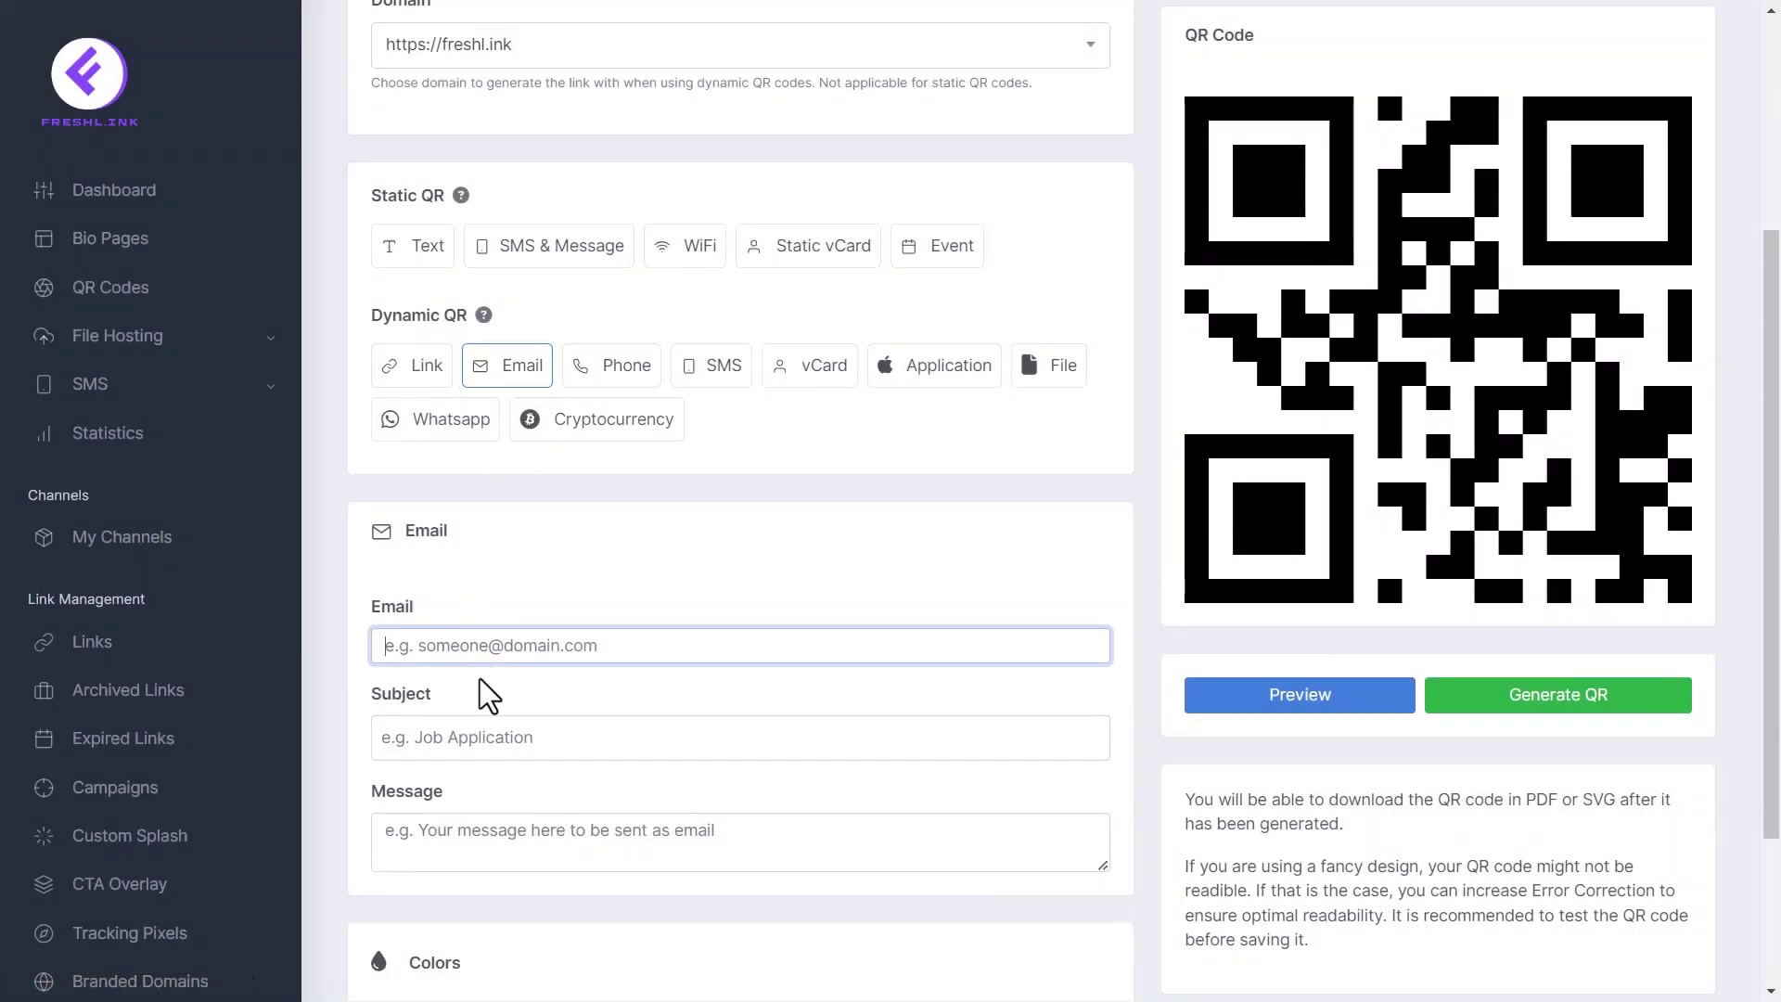
click(452, 737)
click(454, 844)
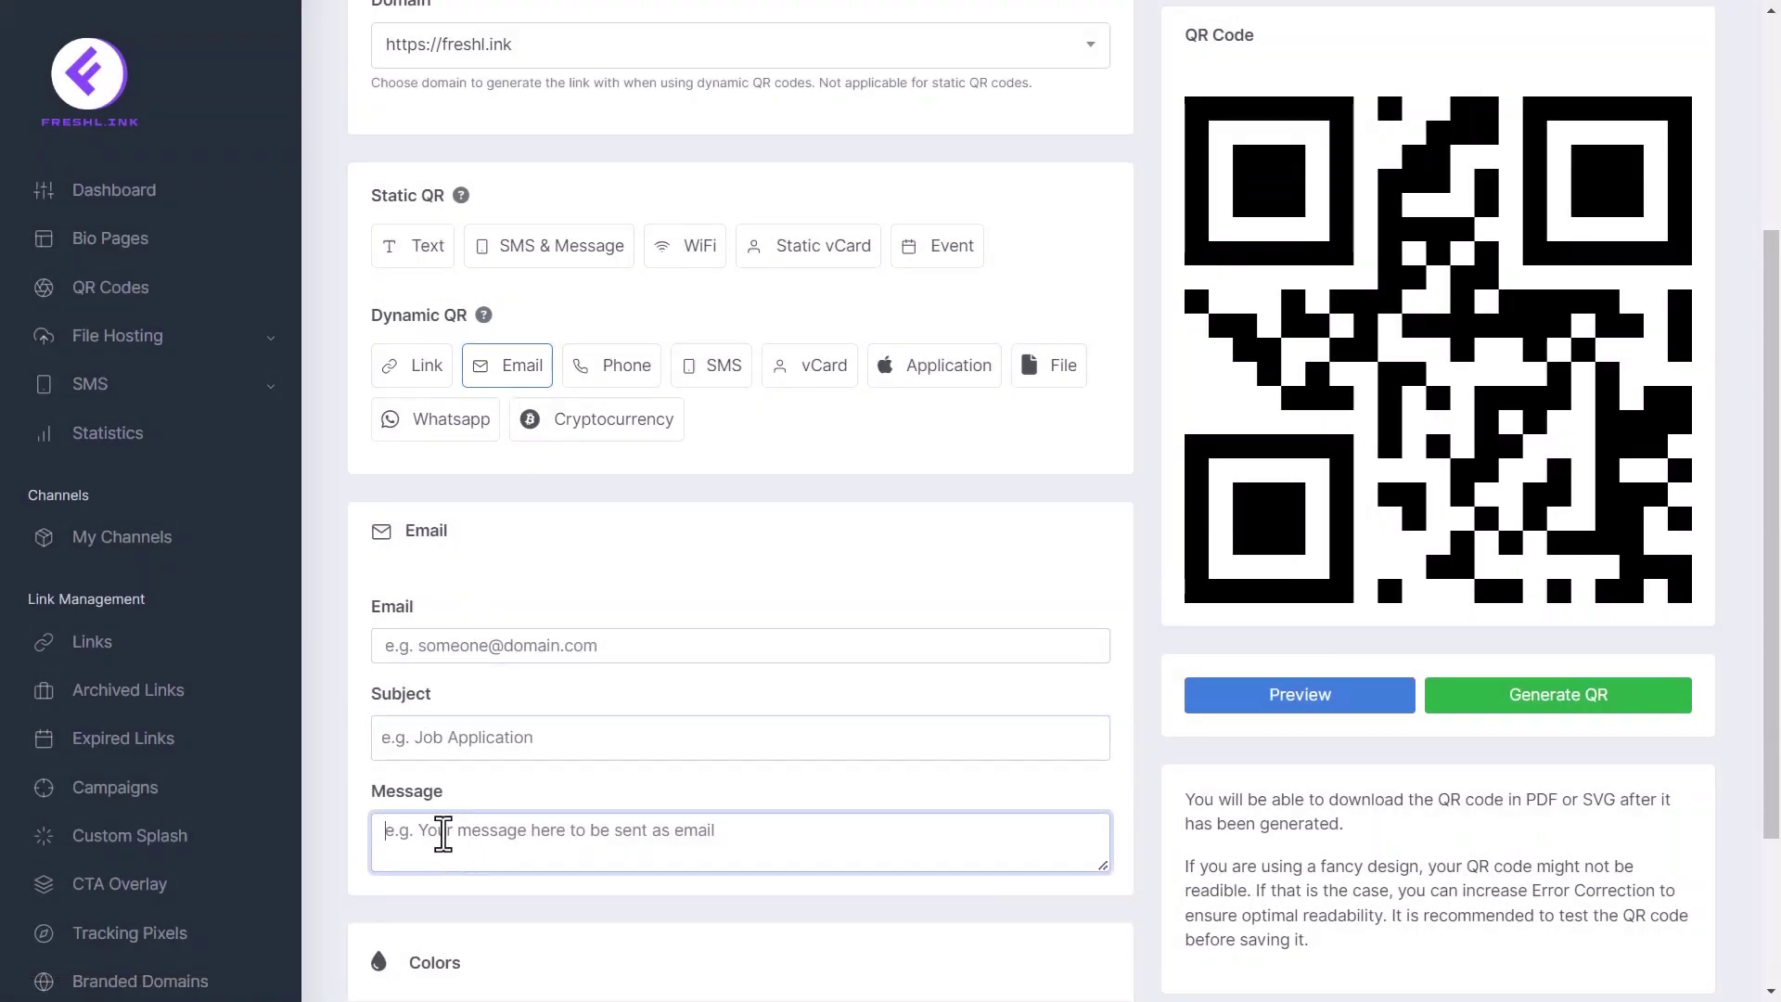
- Try the Phone type, then settle on SMS with its Phone Number and Message fields
click(601, 371)
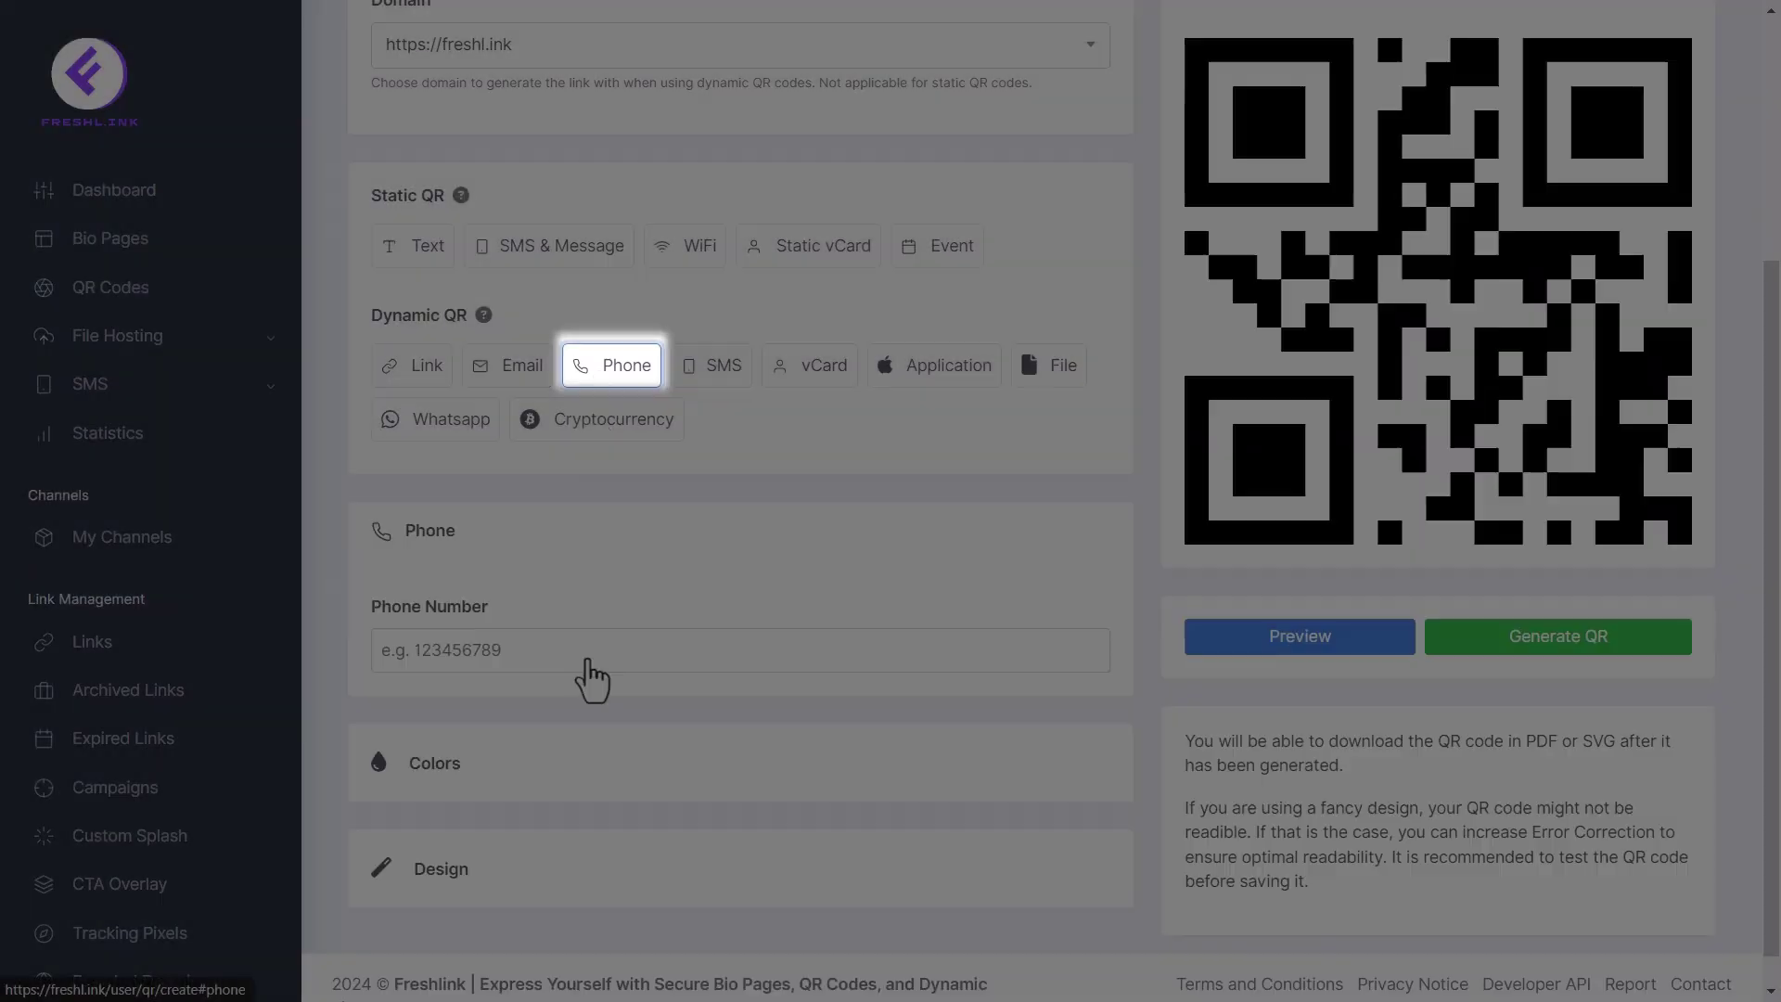
scroll(588, 675, down, 1)
click(529, 612)
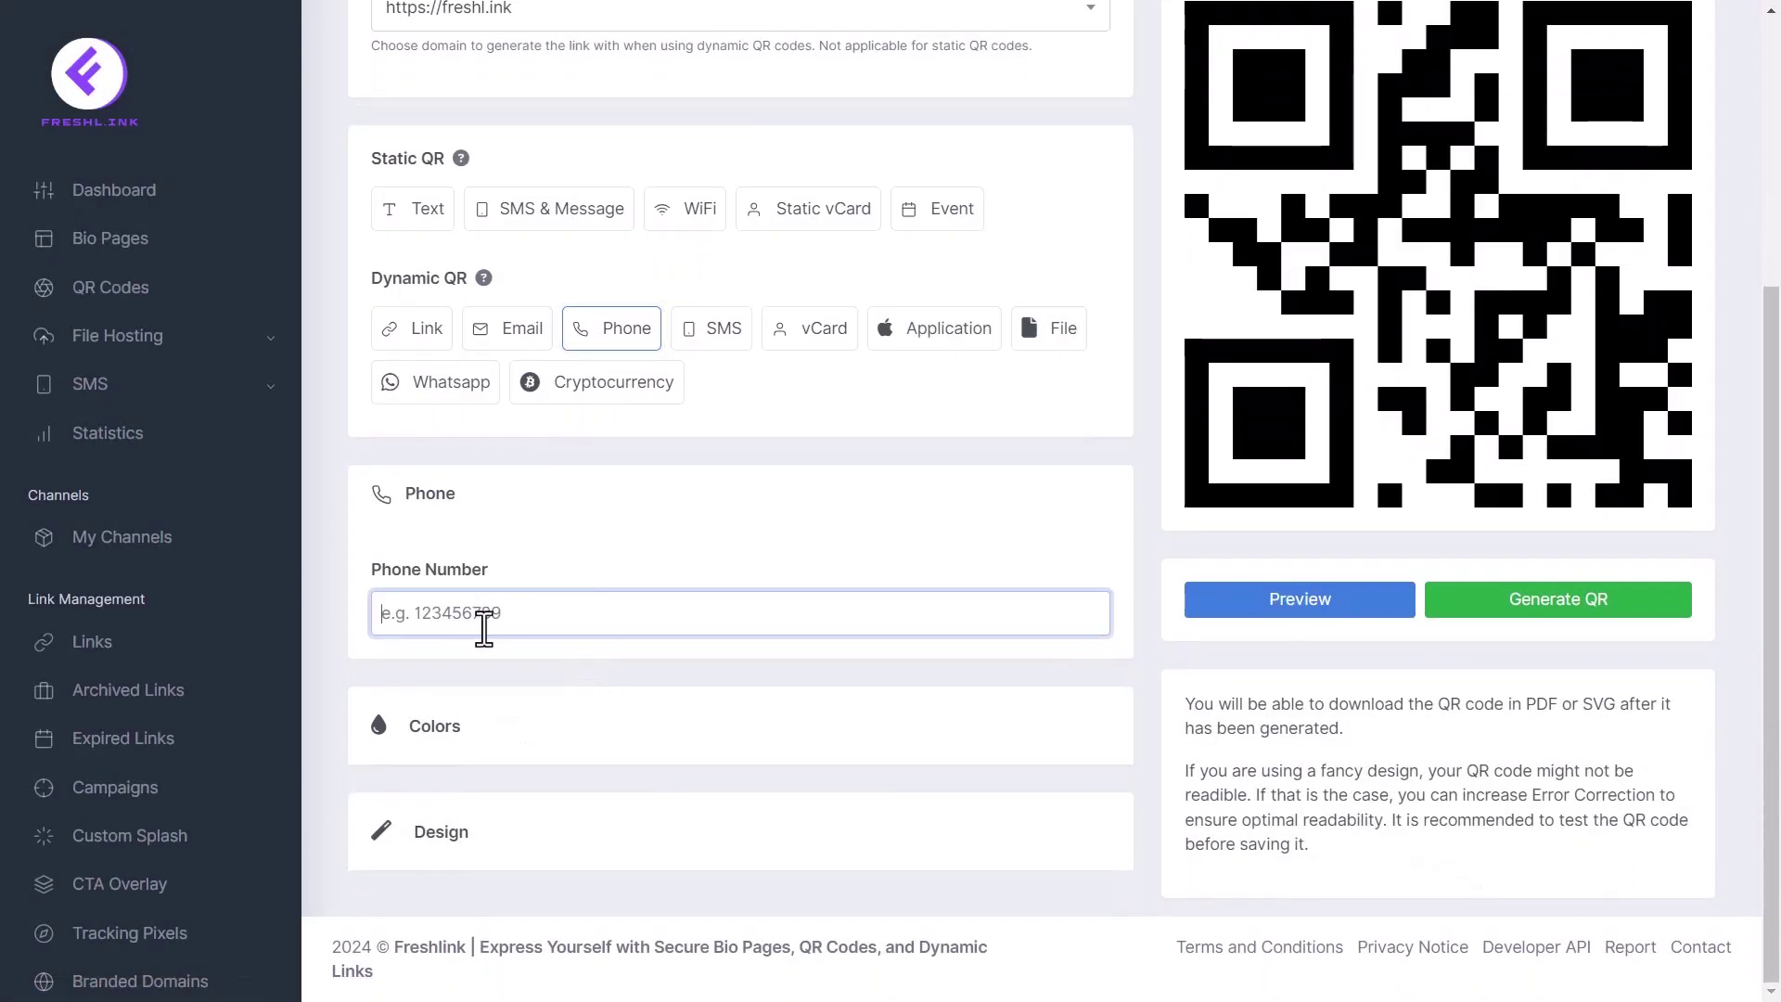
click(703, 343)
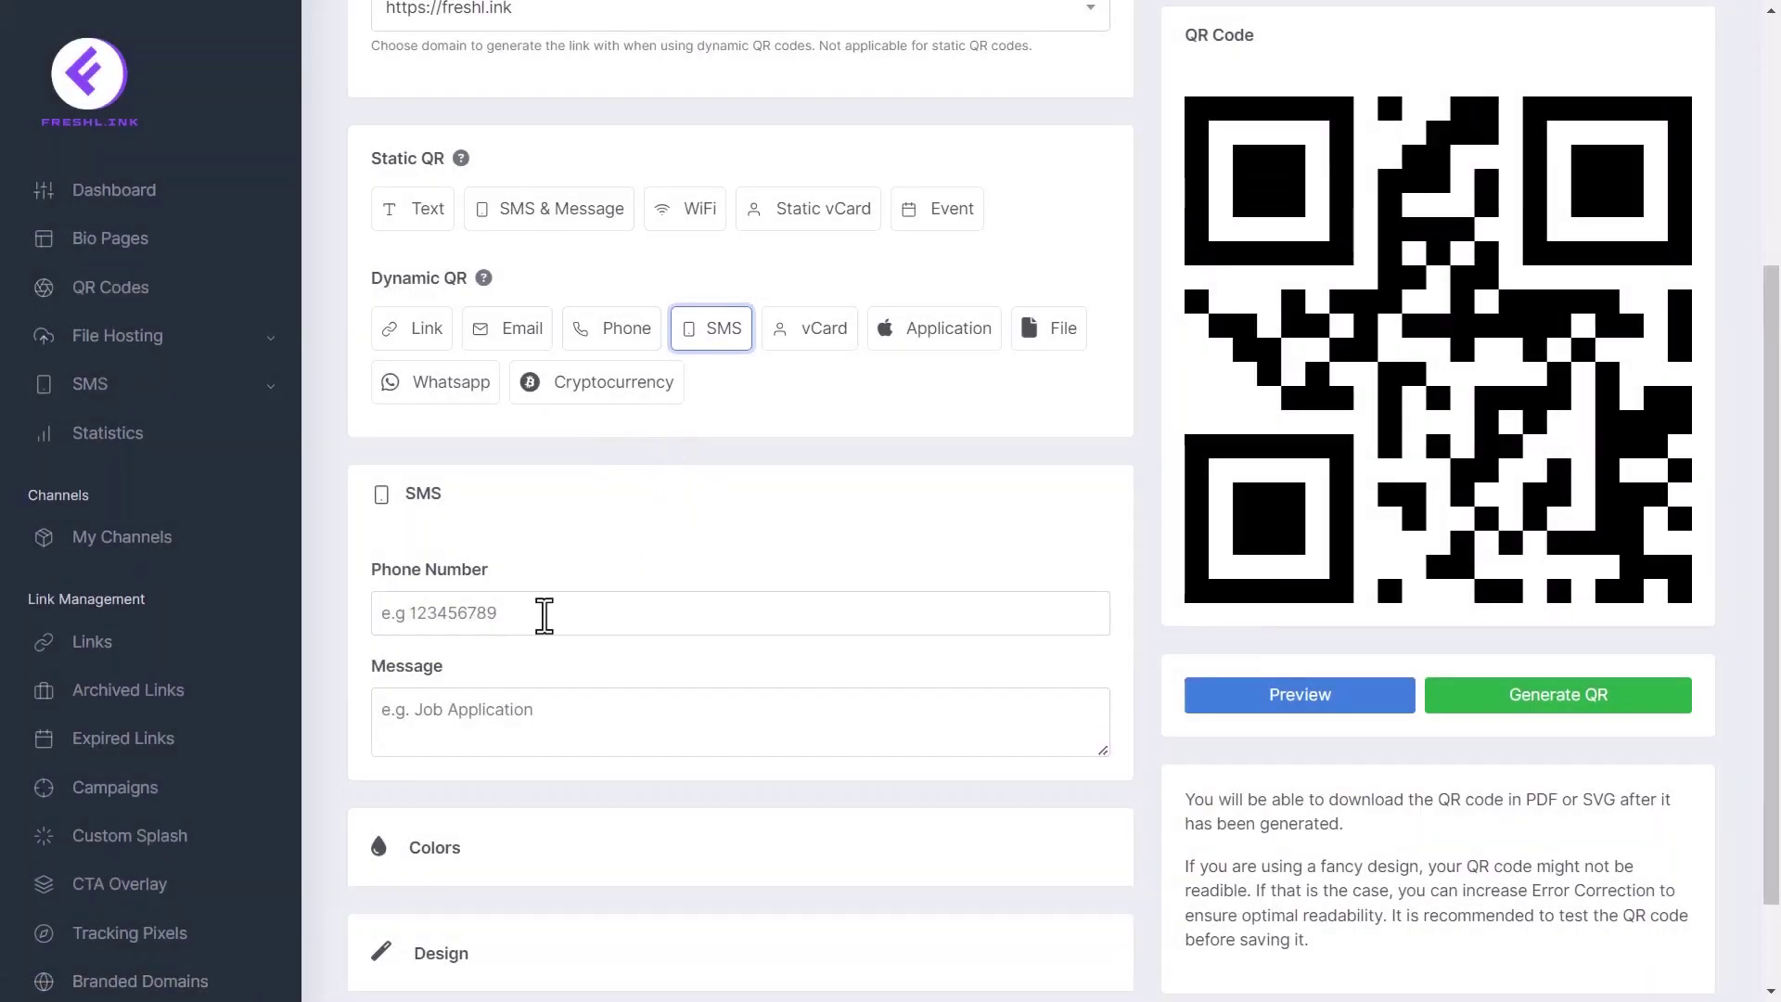
click(543, 613)
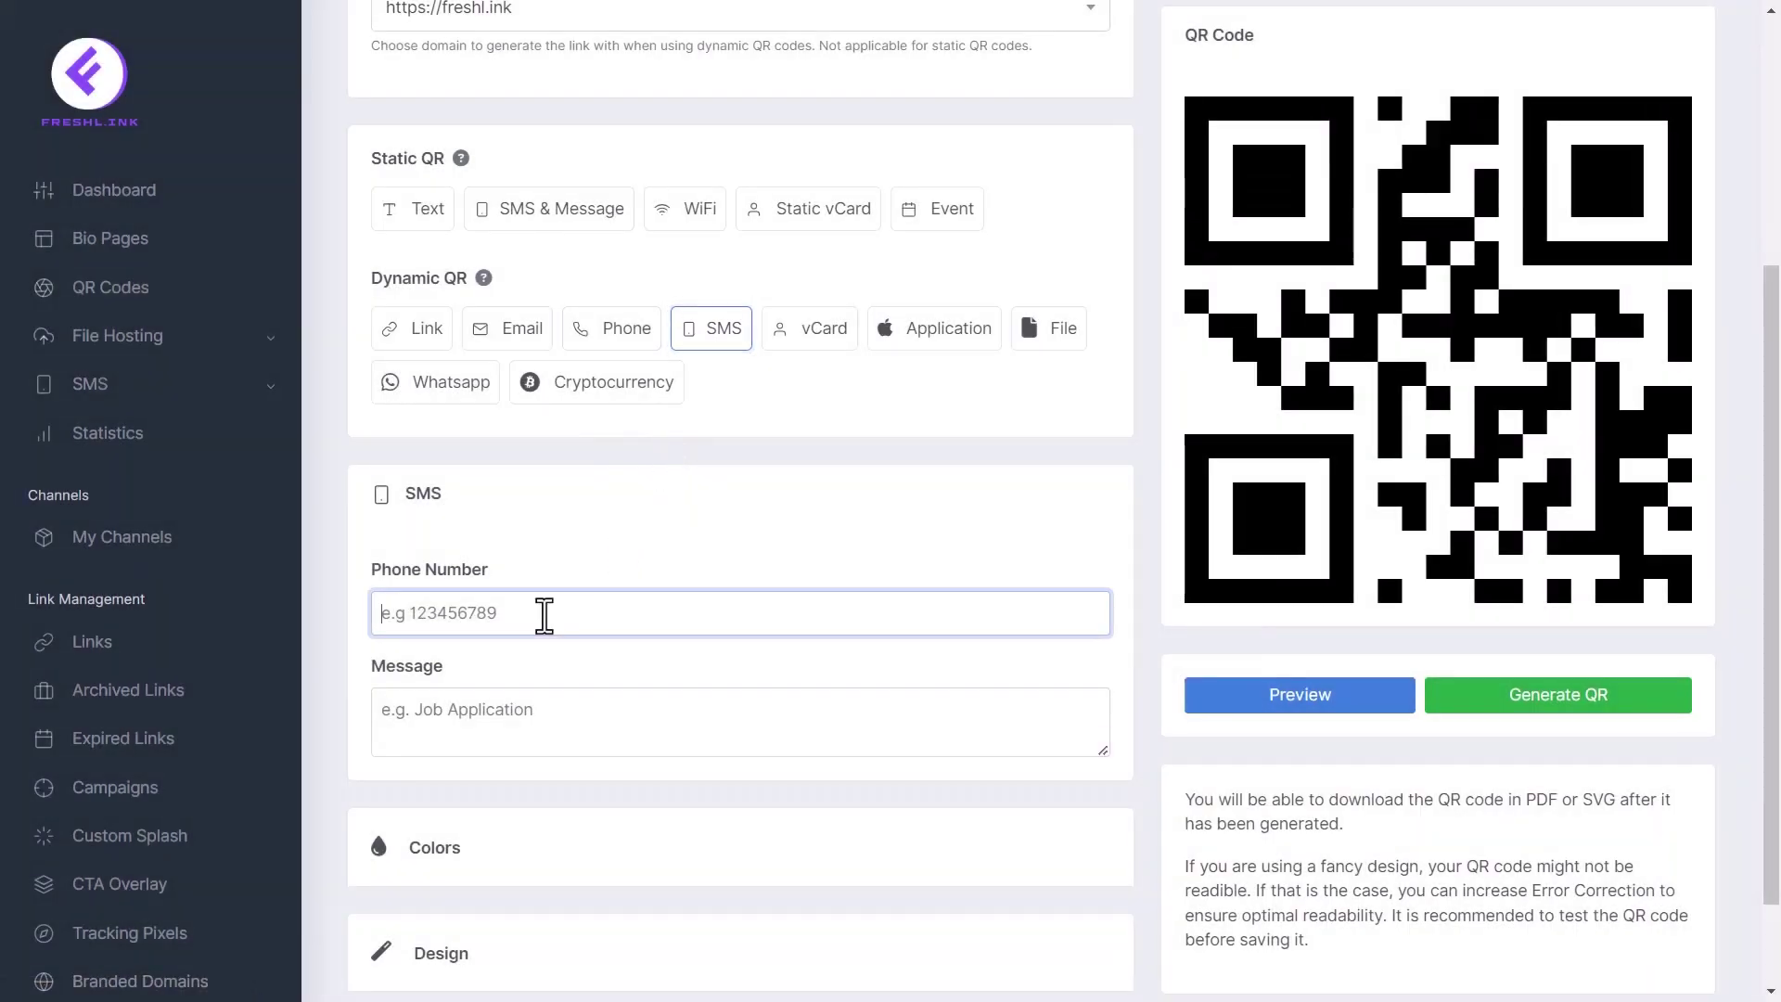
click(513, 725)
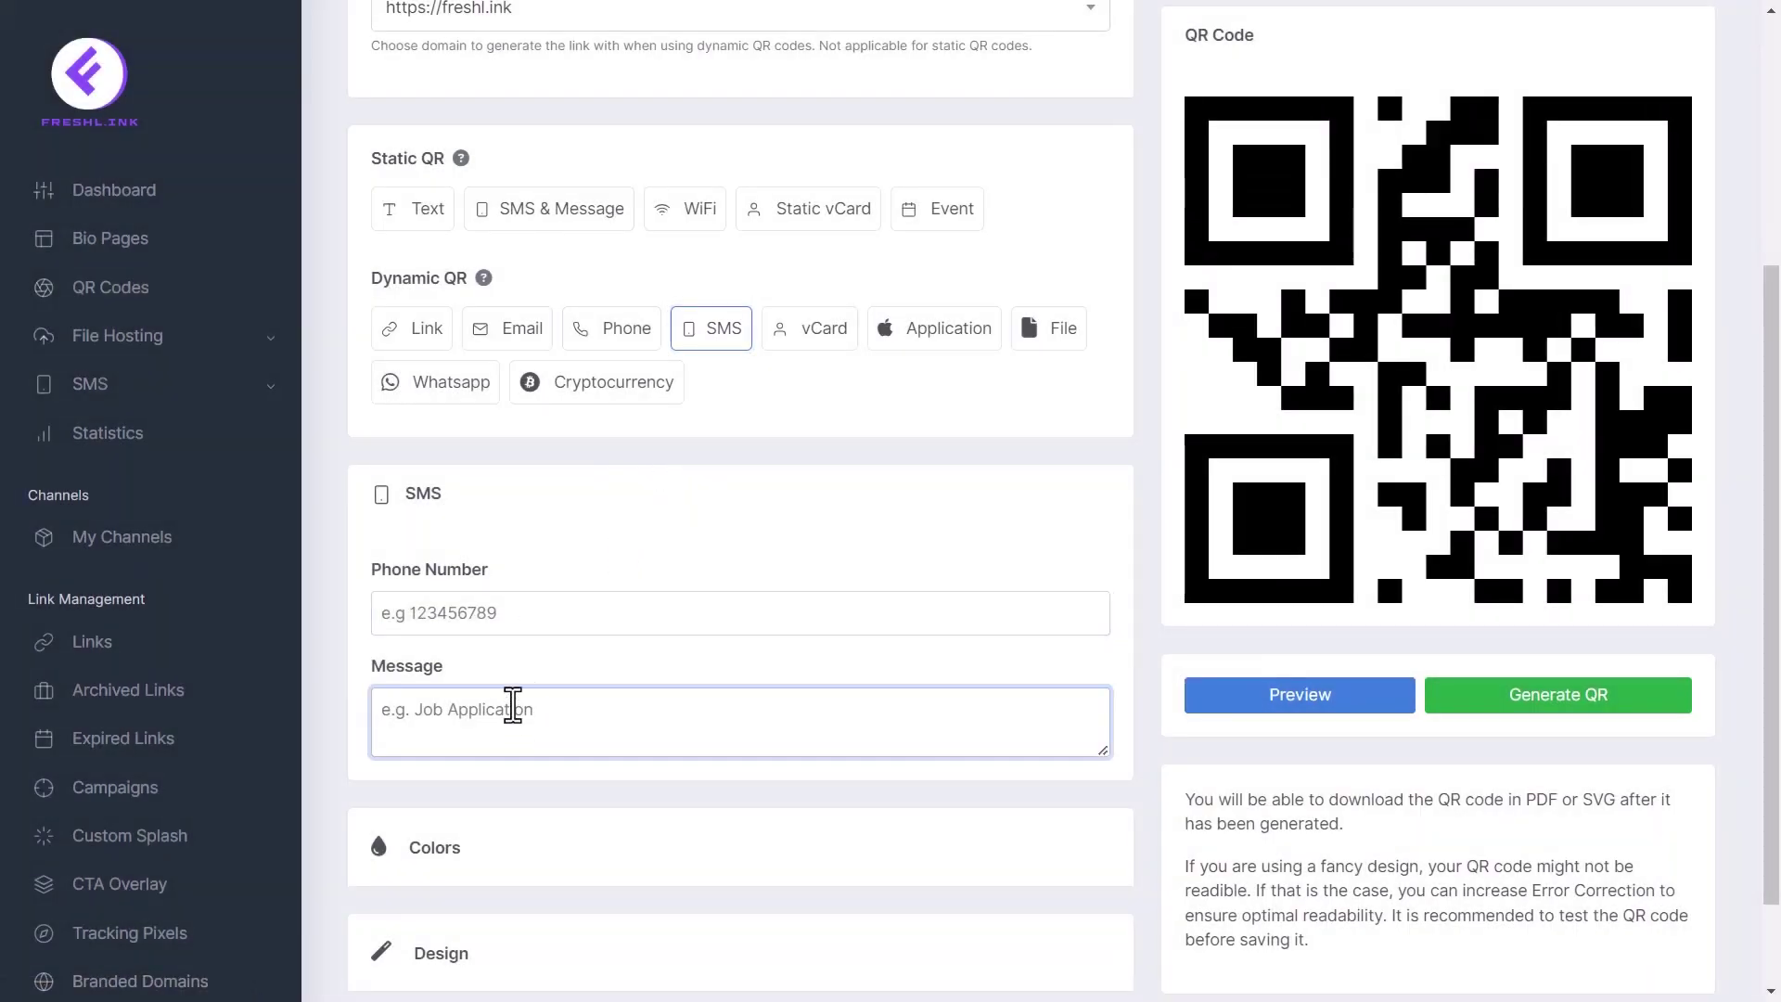
- Switch to vCard, inspect the email and website fields, and add Address and Social fields
click(793, 334)
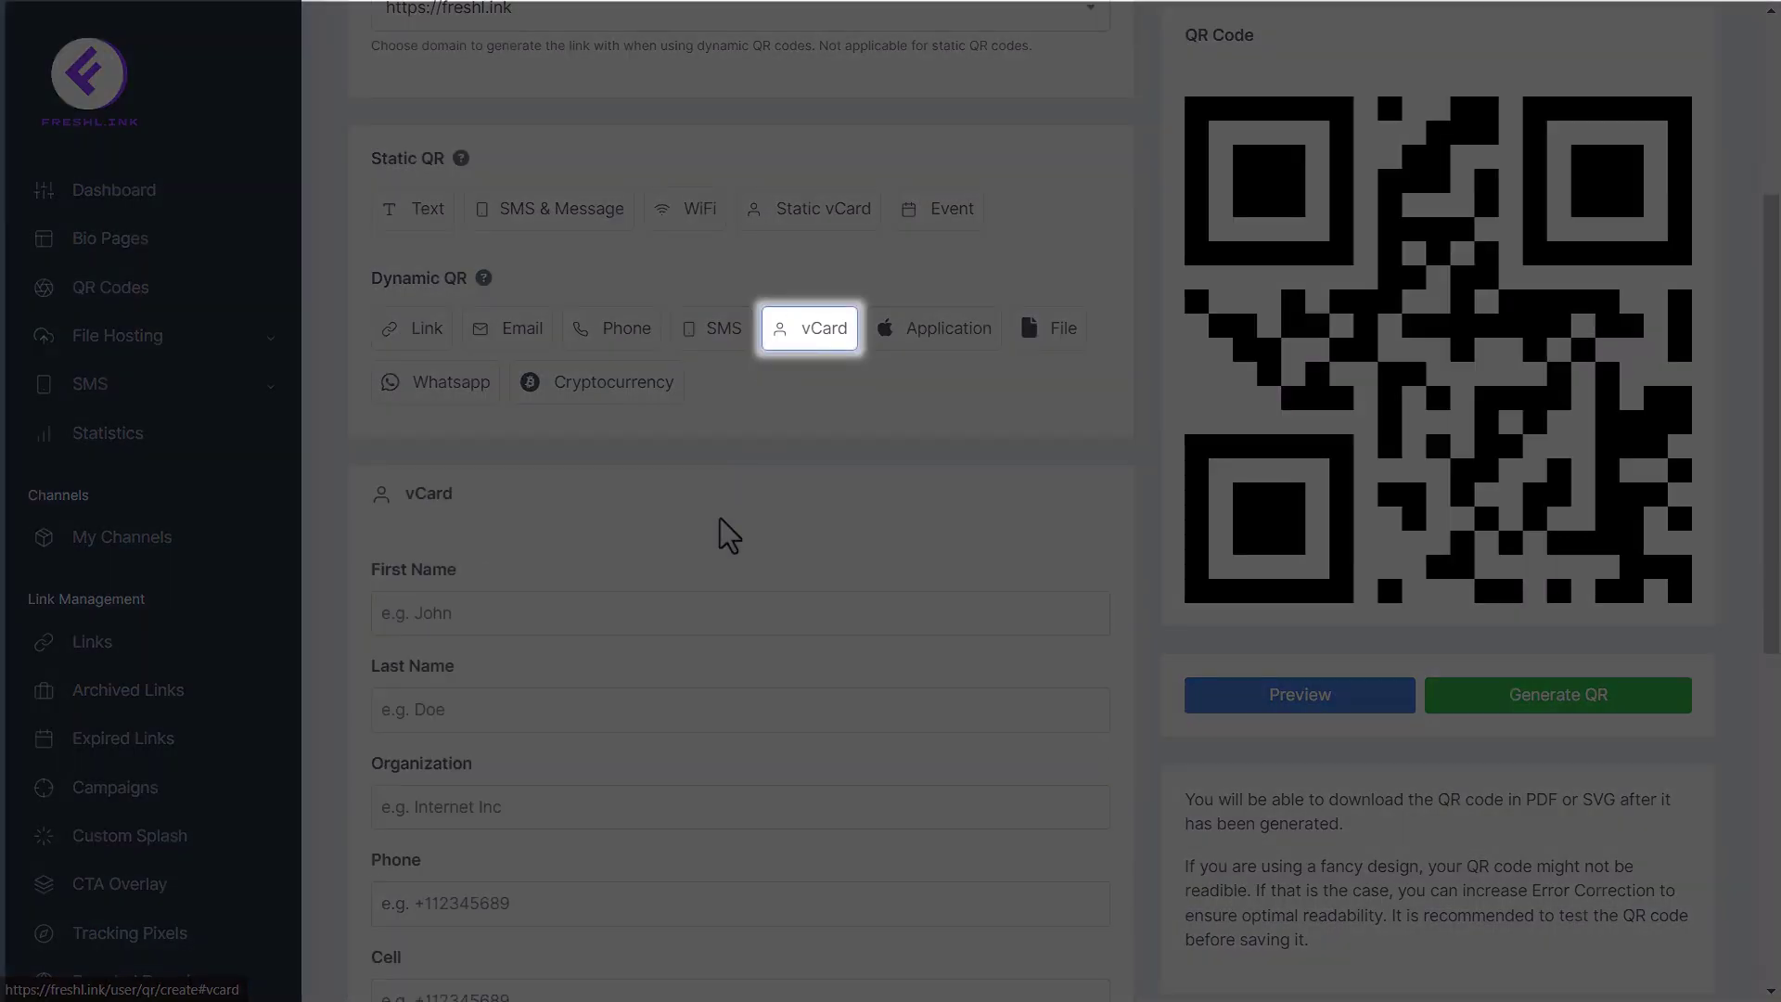
scroll(630, 635, down, 5)
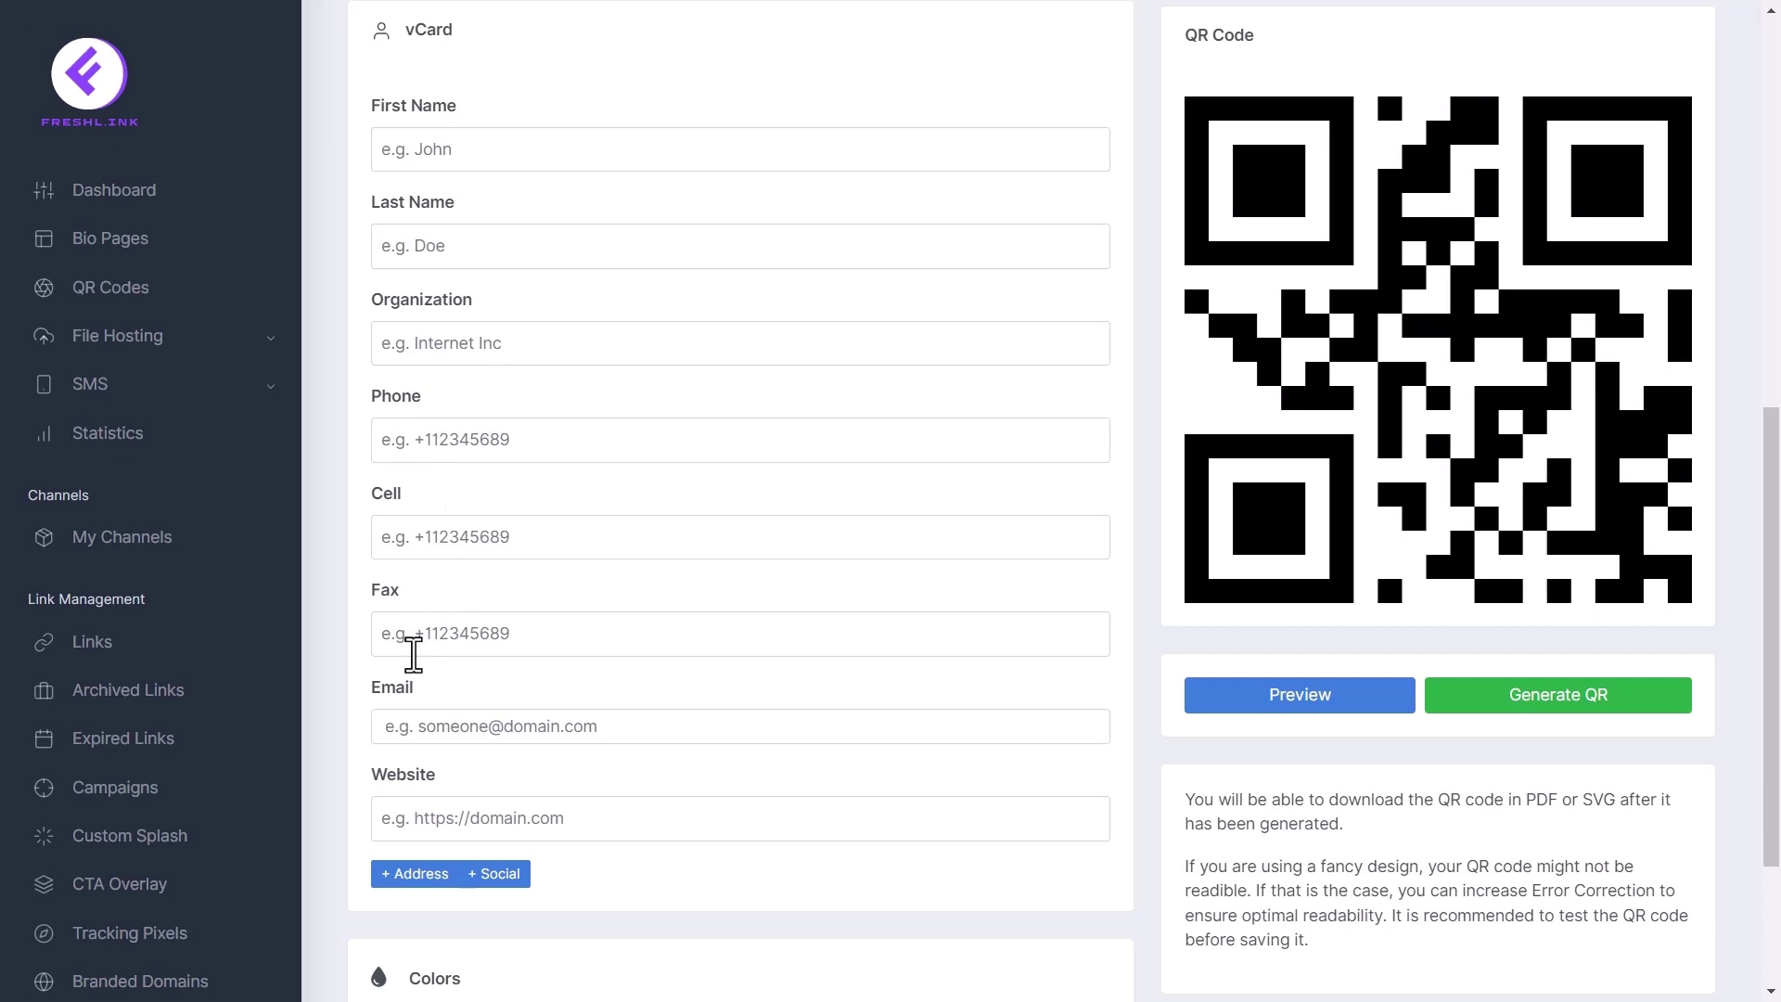
click(408, 717)
scroll(413, 705, down, 1)
click(451, 686)
scroll(456, 664, down, 2)
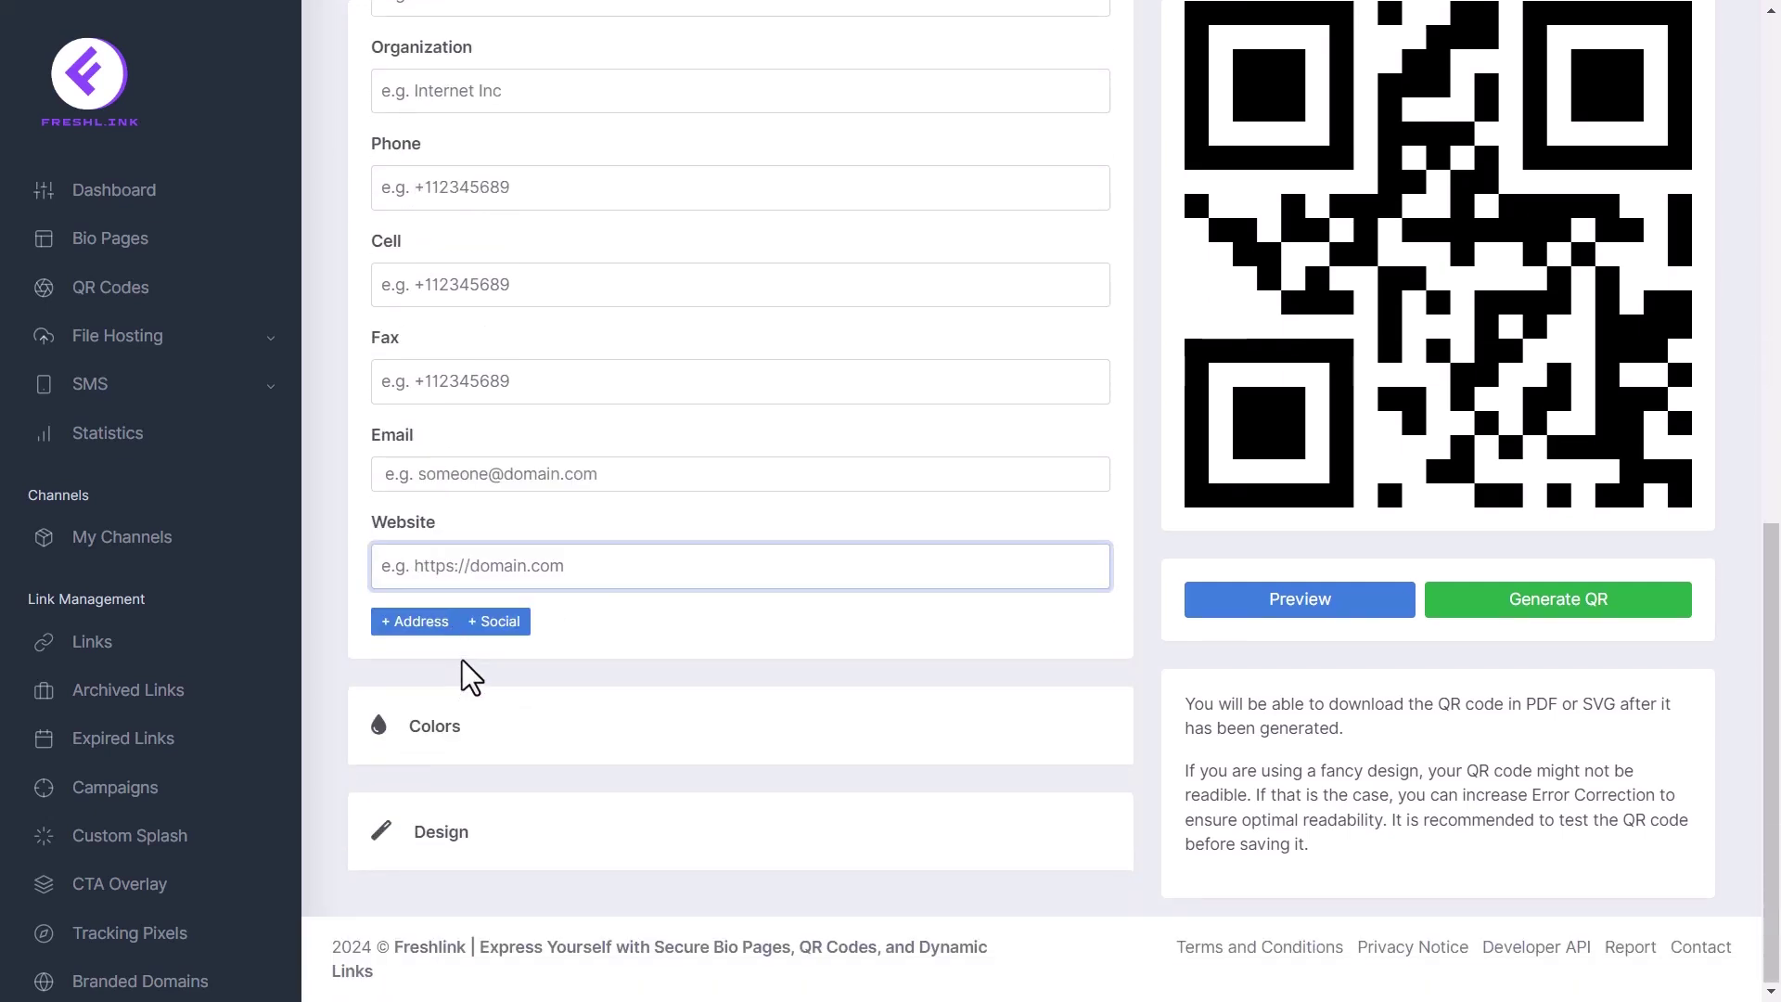
click(420, 621)
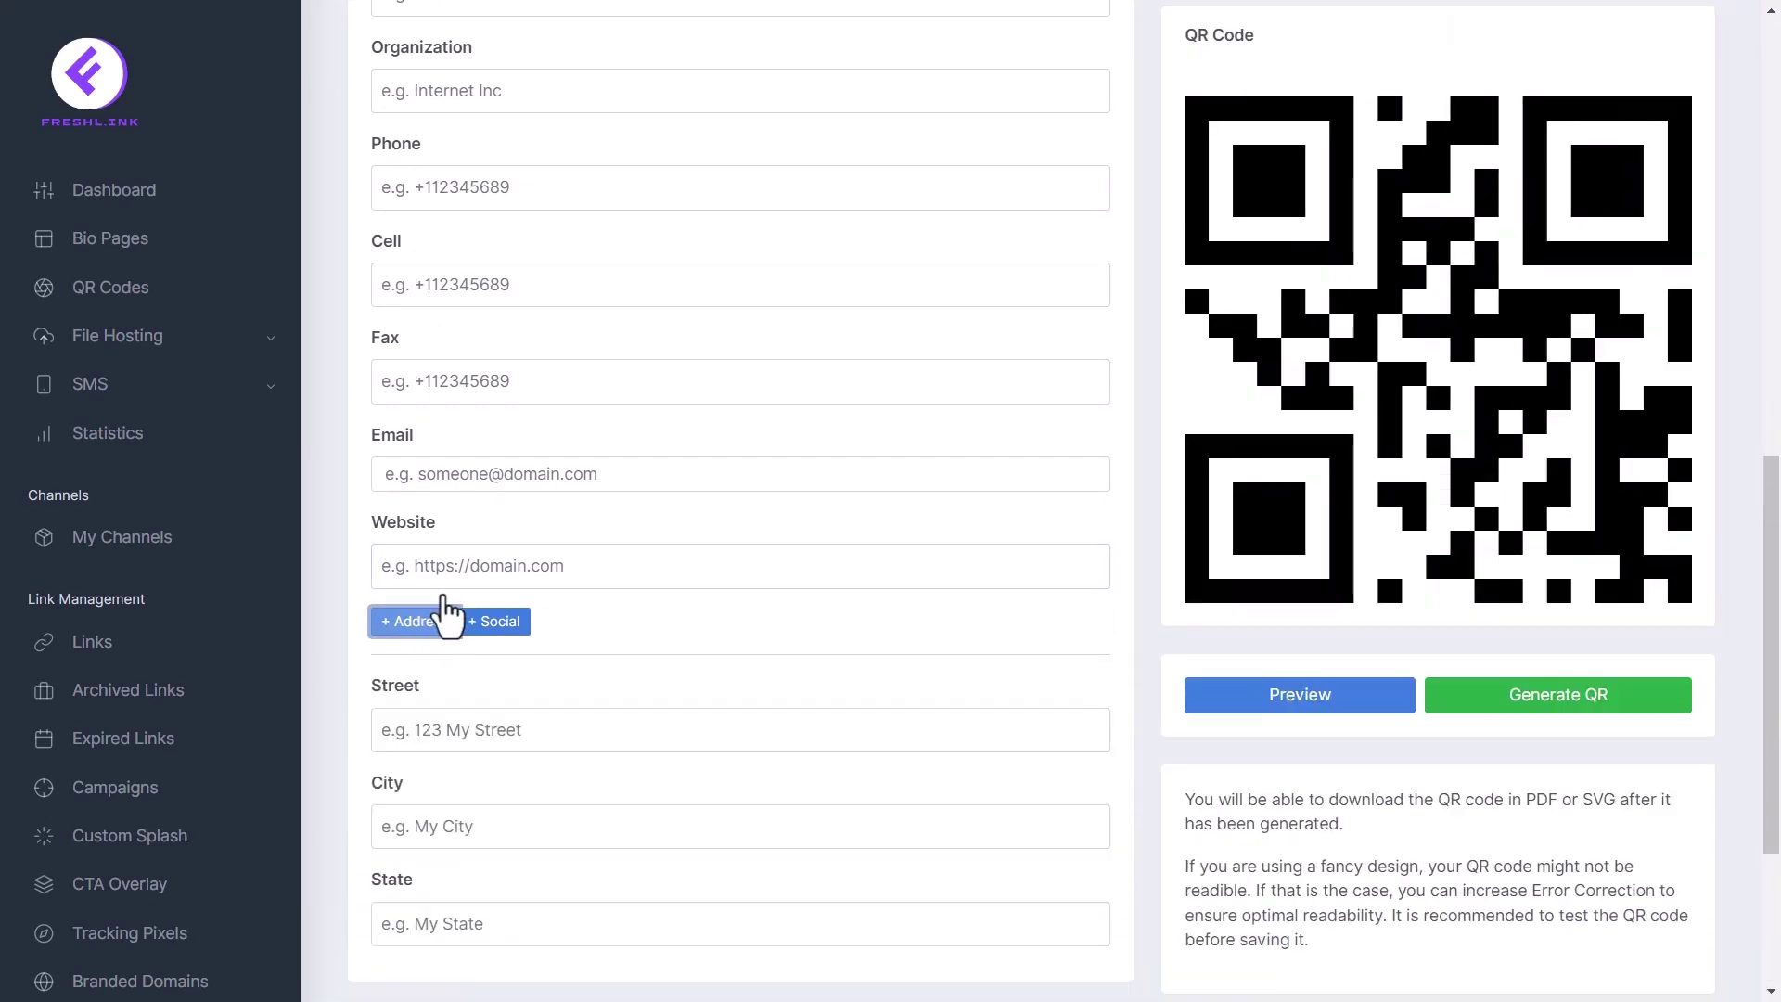
scroll(446, 603, down, 5)
click(498, 99)
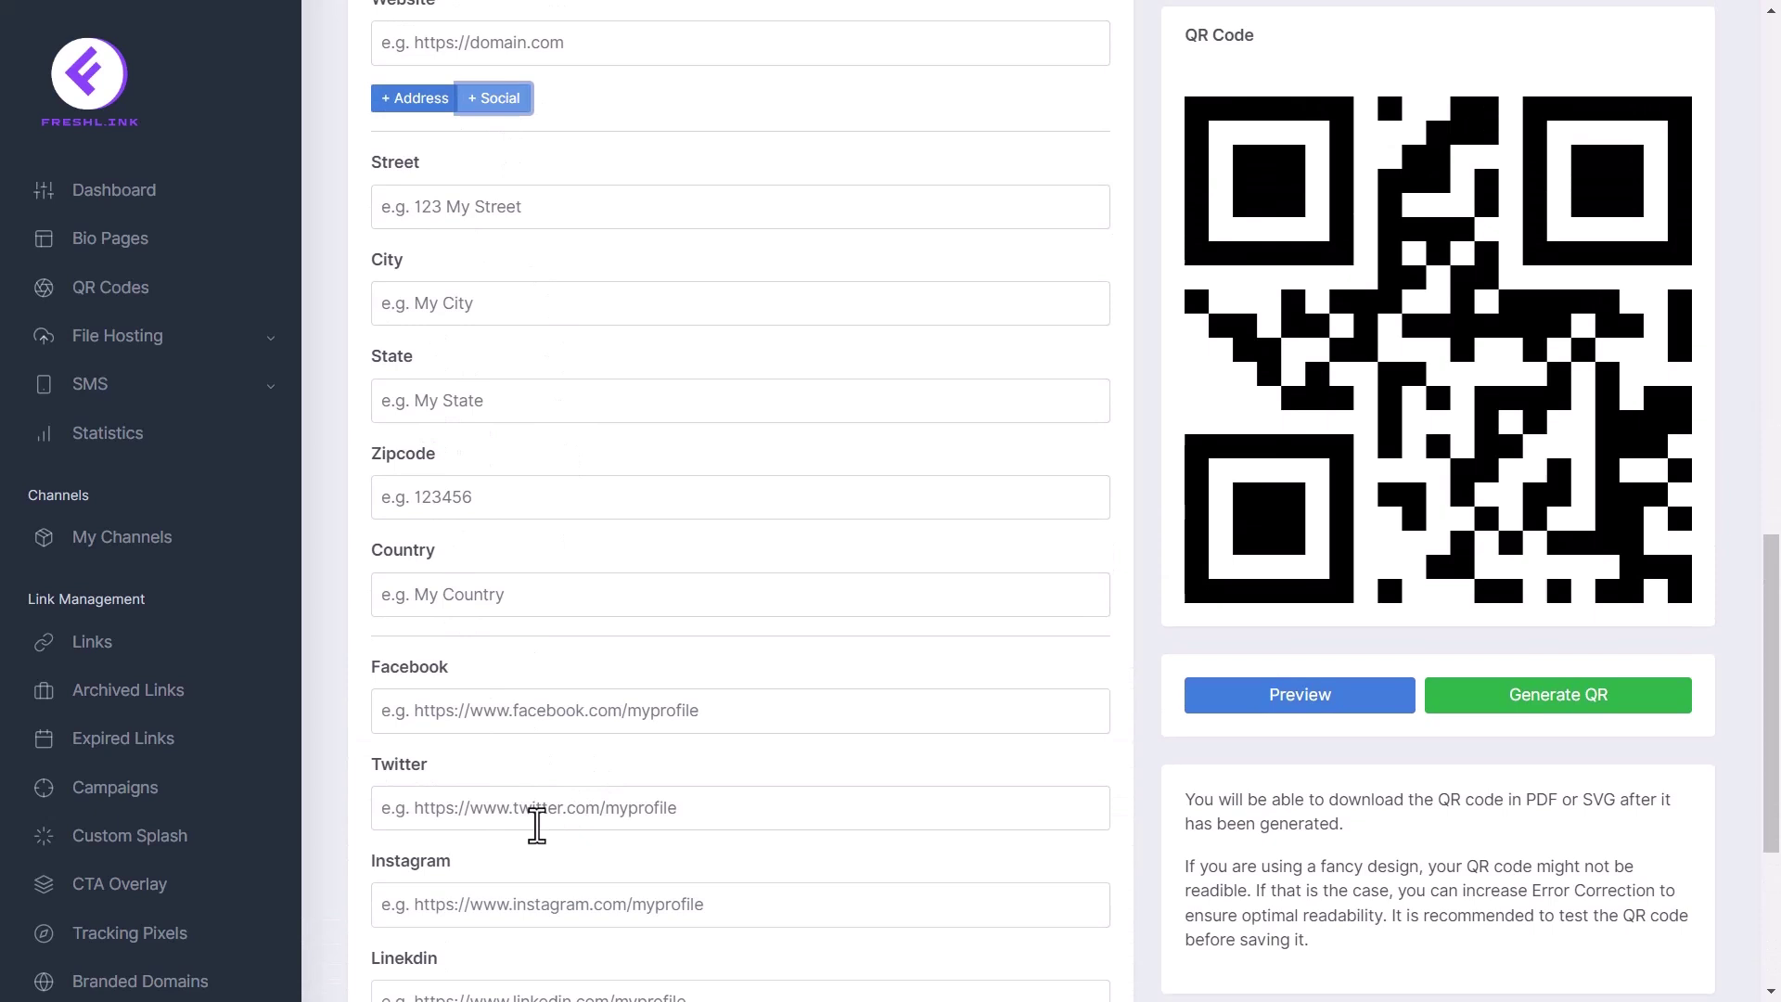
- Change the QR type to dynamic Application
scroll(524, 854, up, 2)
click(436, 215)
scroll(477, 227, up, 8)
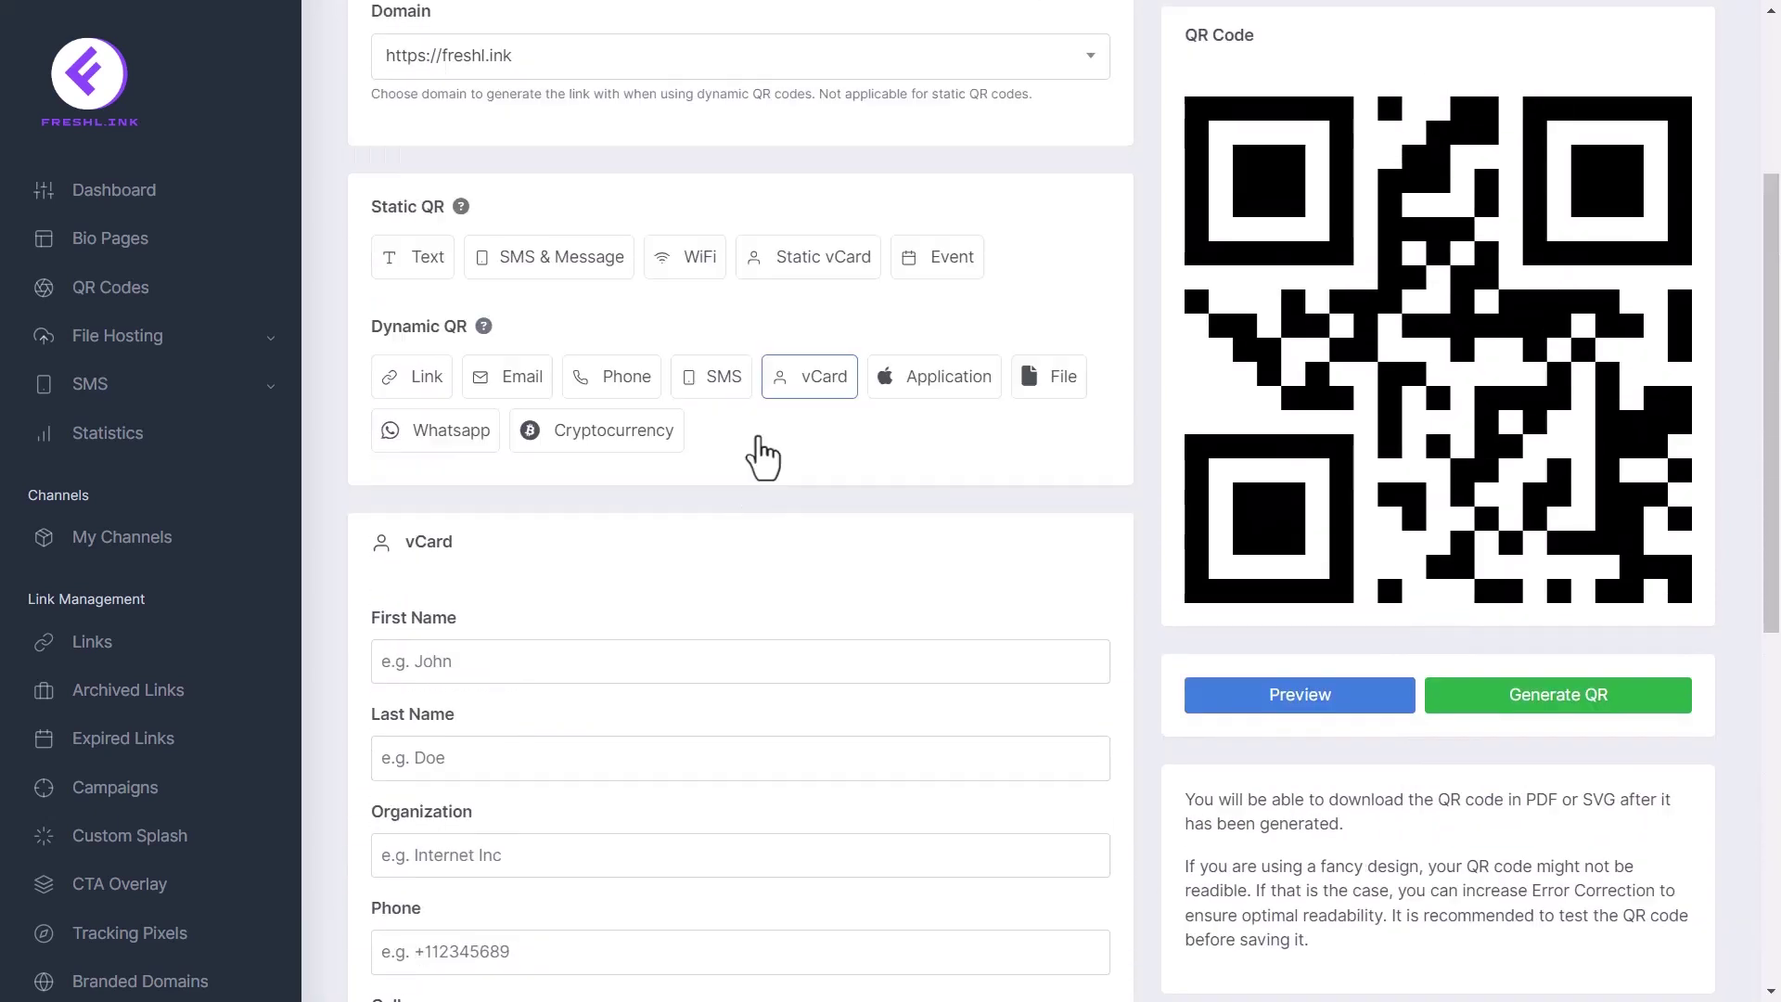
click(947, 437)
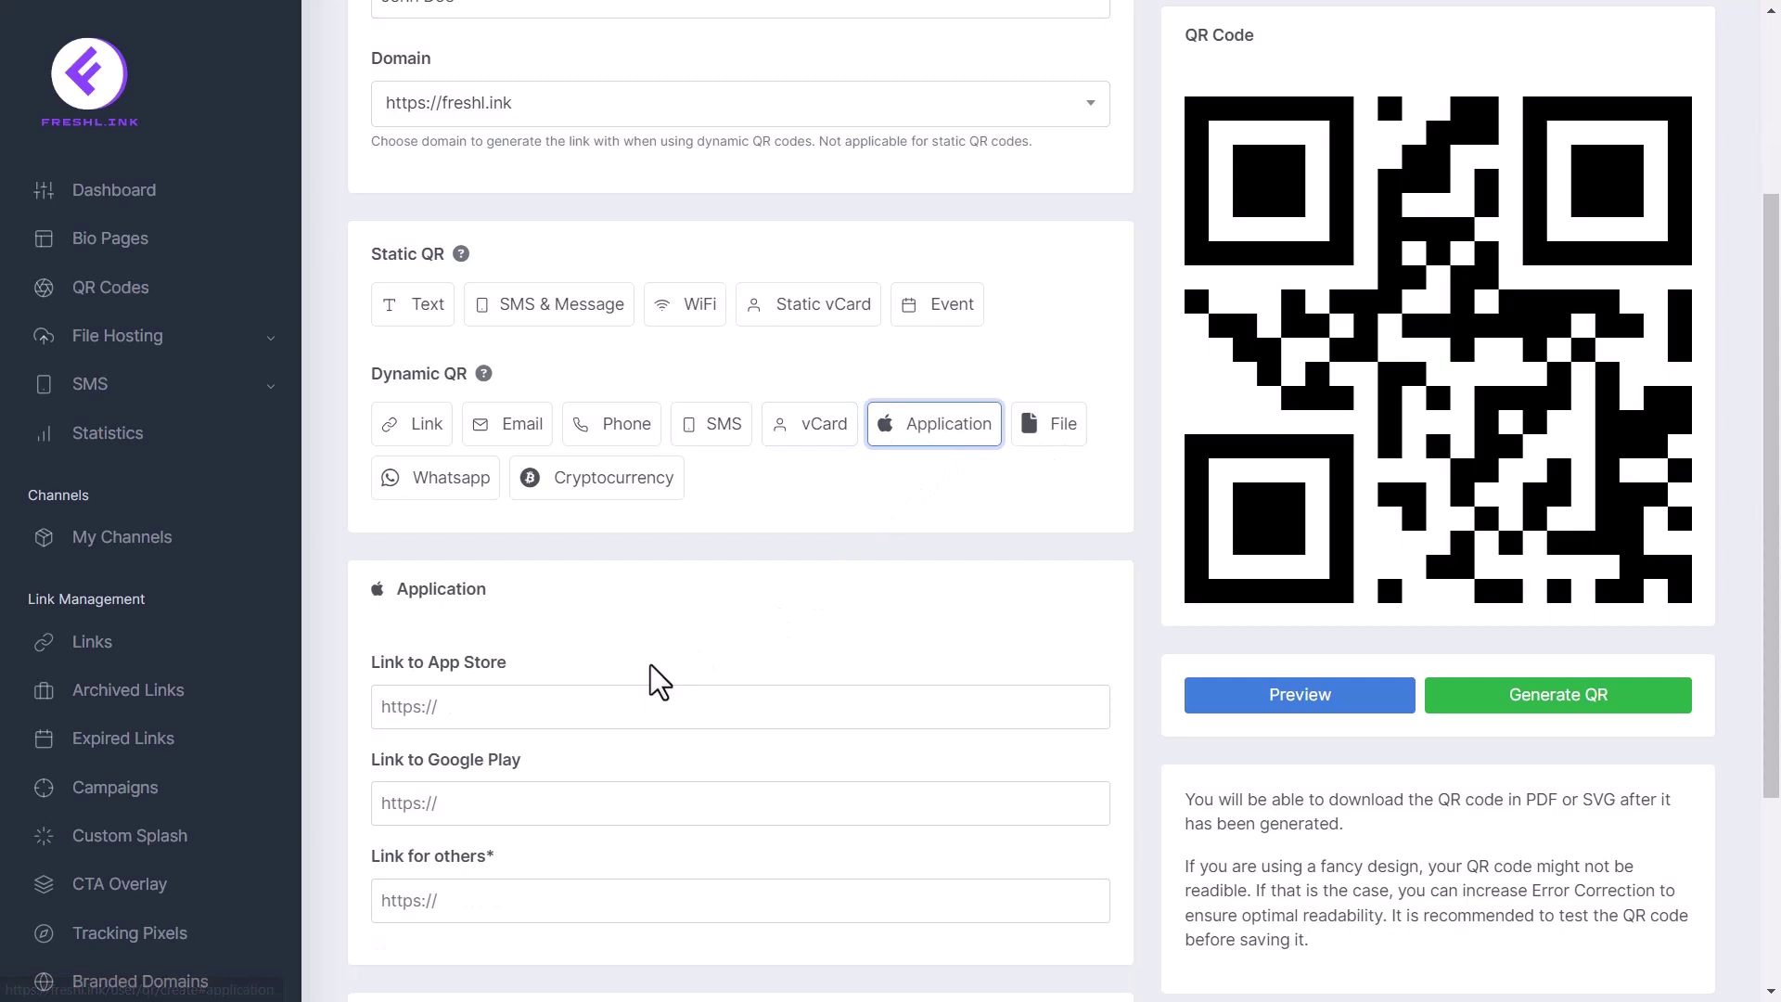
- Inspect the App Store, Google Play and other-platform link fields, then switch to dynamic File
scroll(522, 643, down, 2)
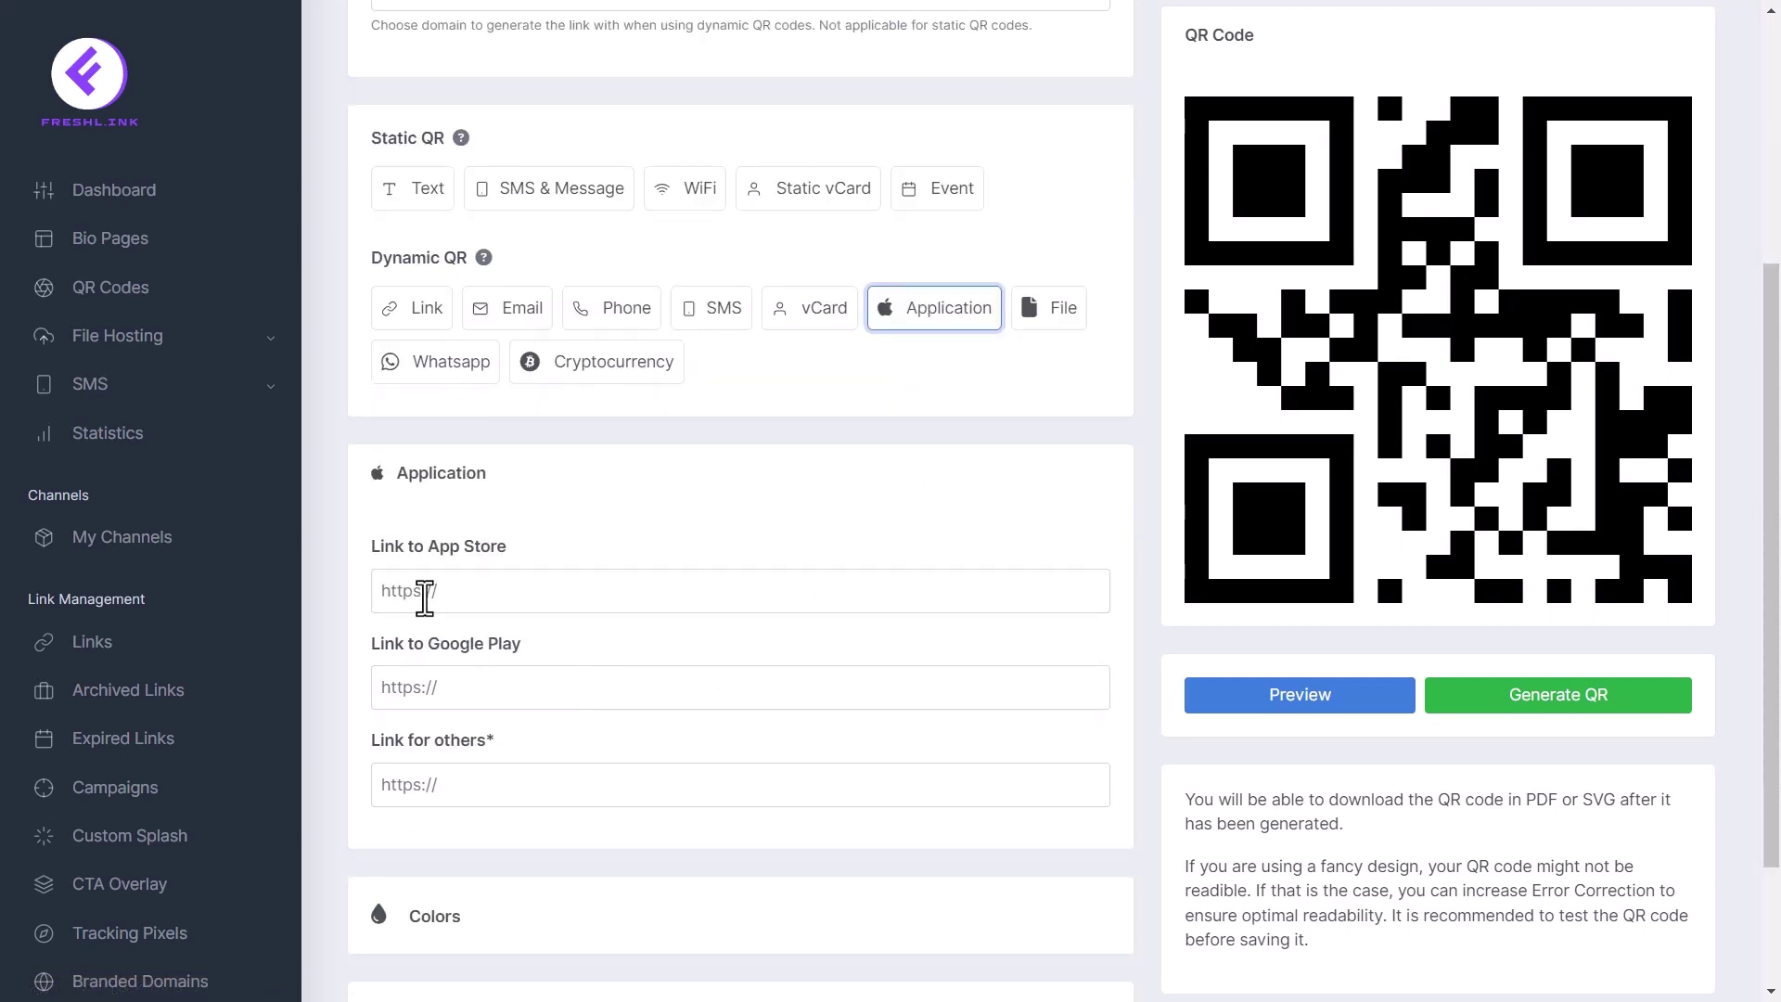
click(464, 602)
click(387, 694)
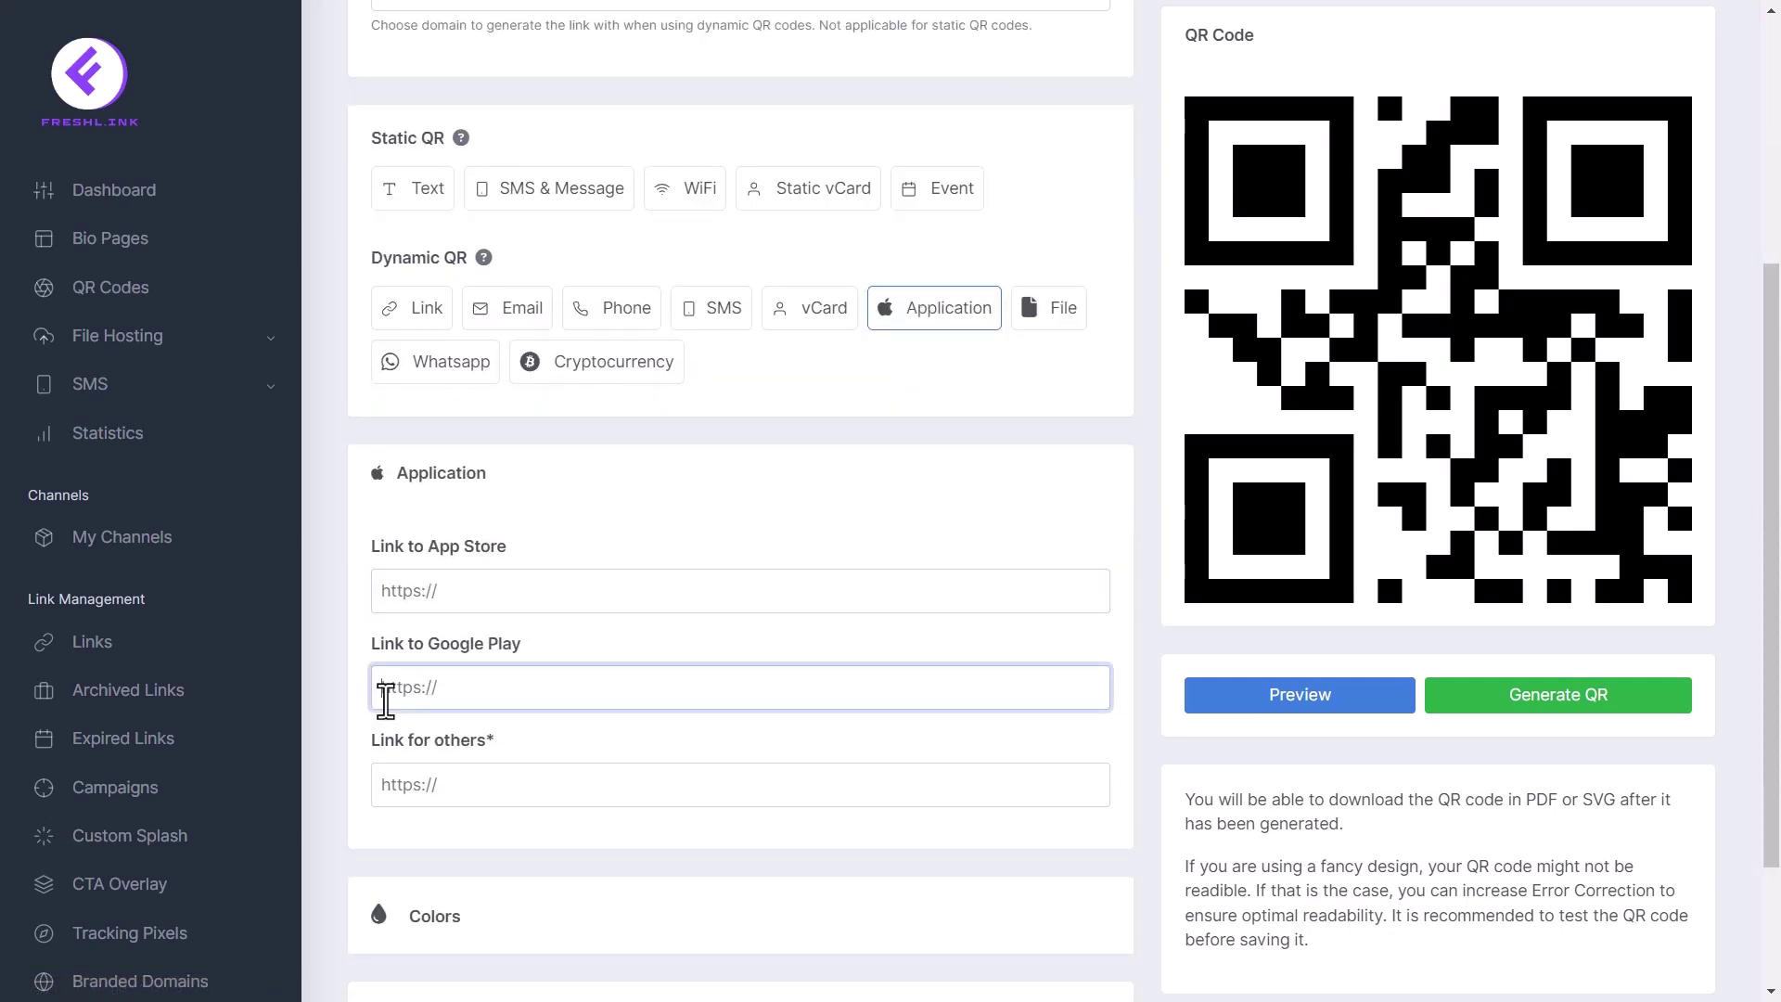
click(476, 789)
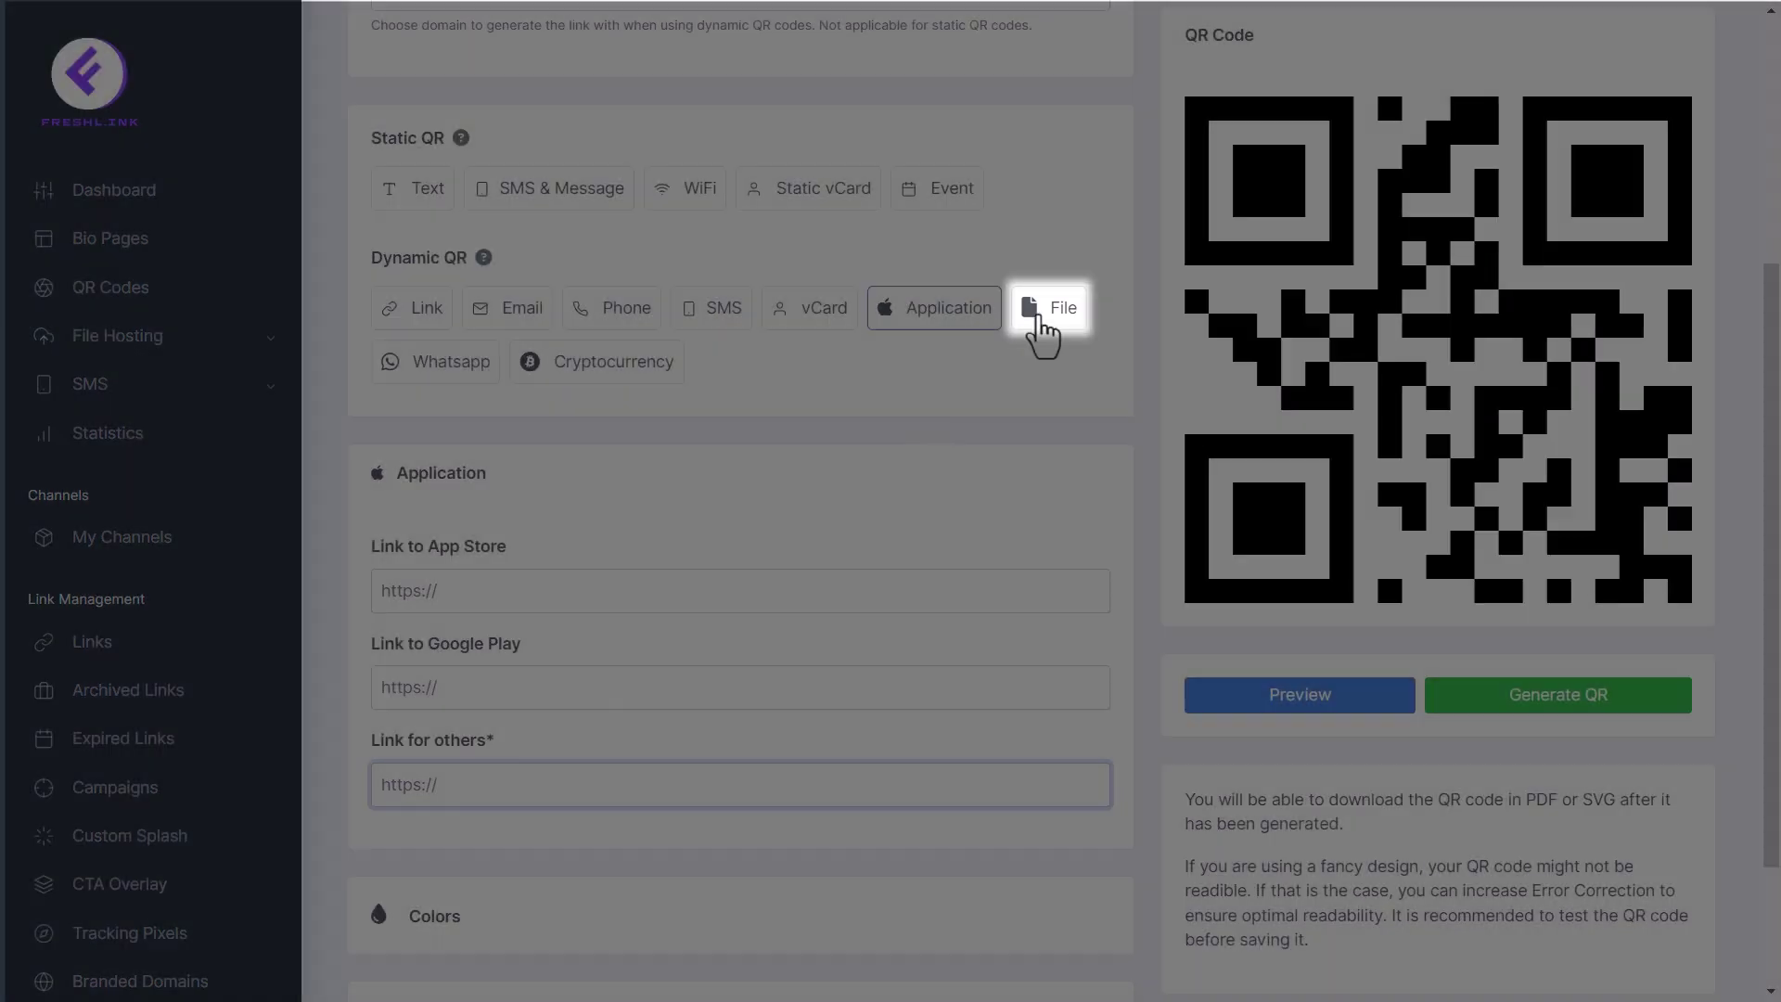
click(1044, 318)
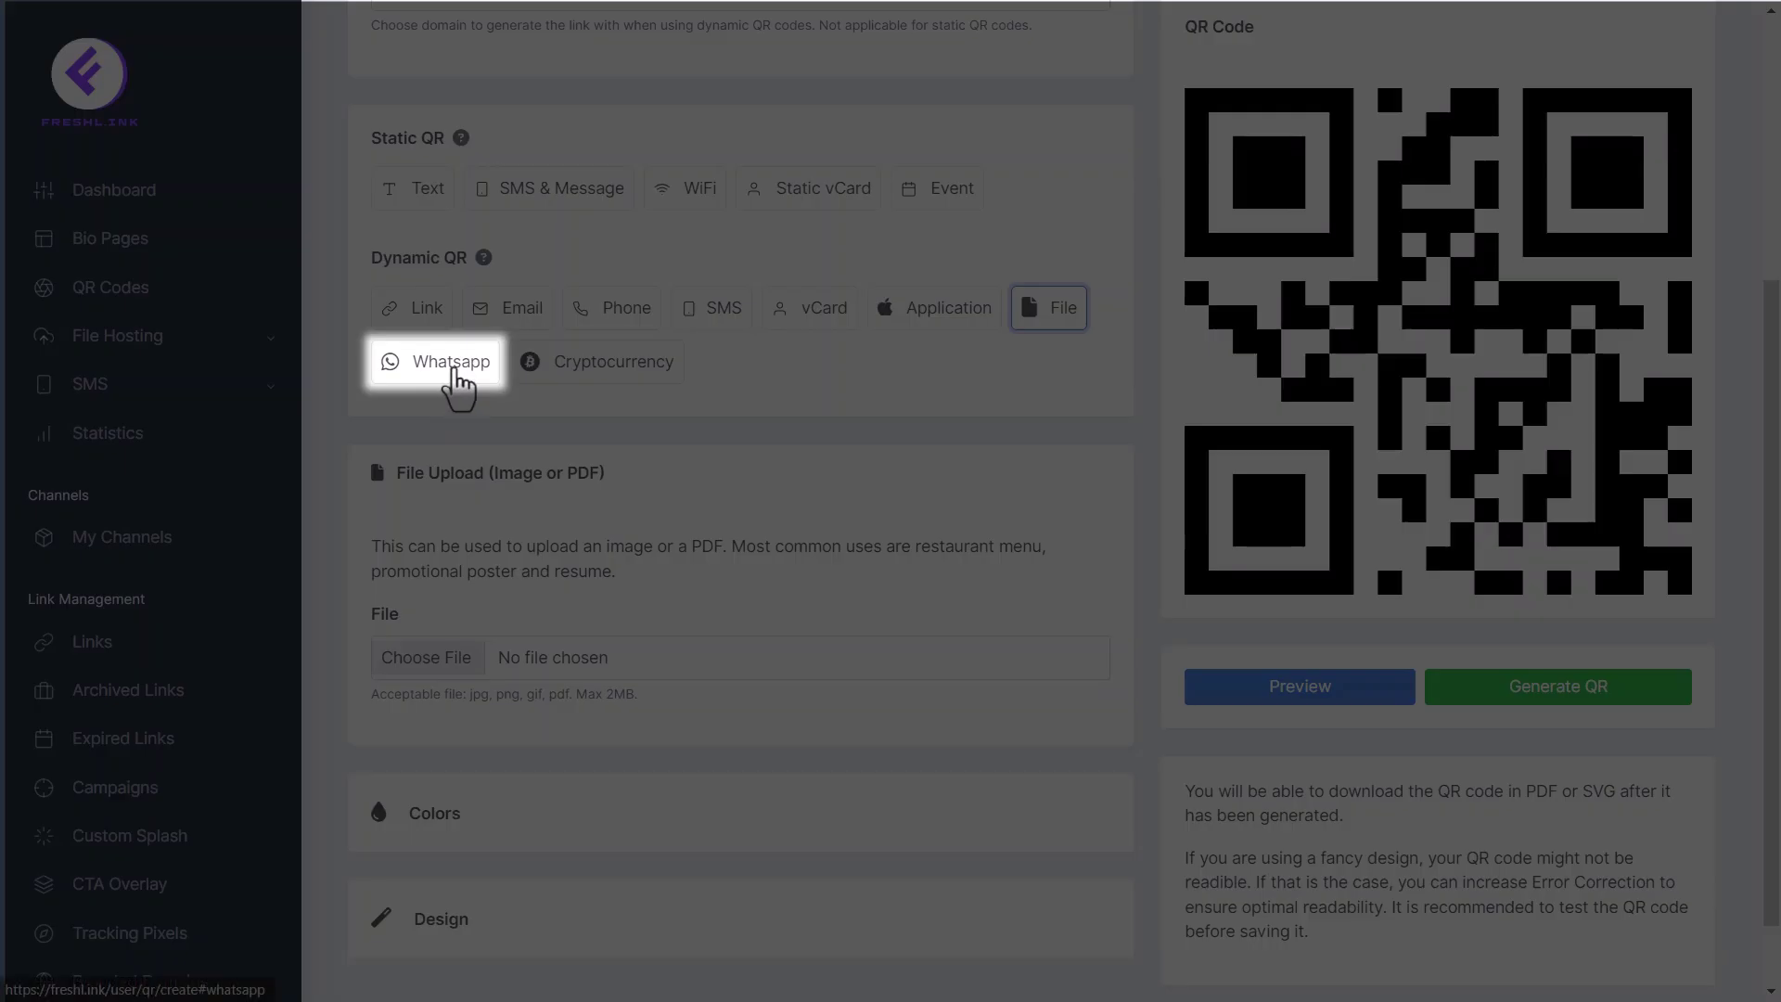
- Try the Whatsapp type, inspecting its phone number and message fields
click(454, 375)
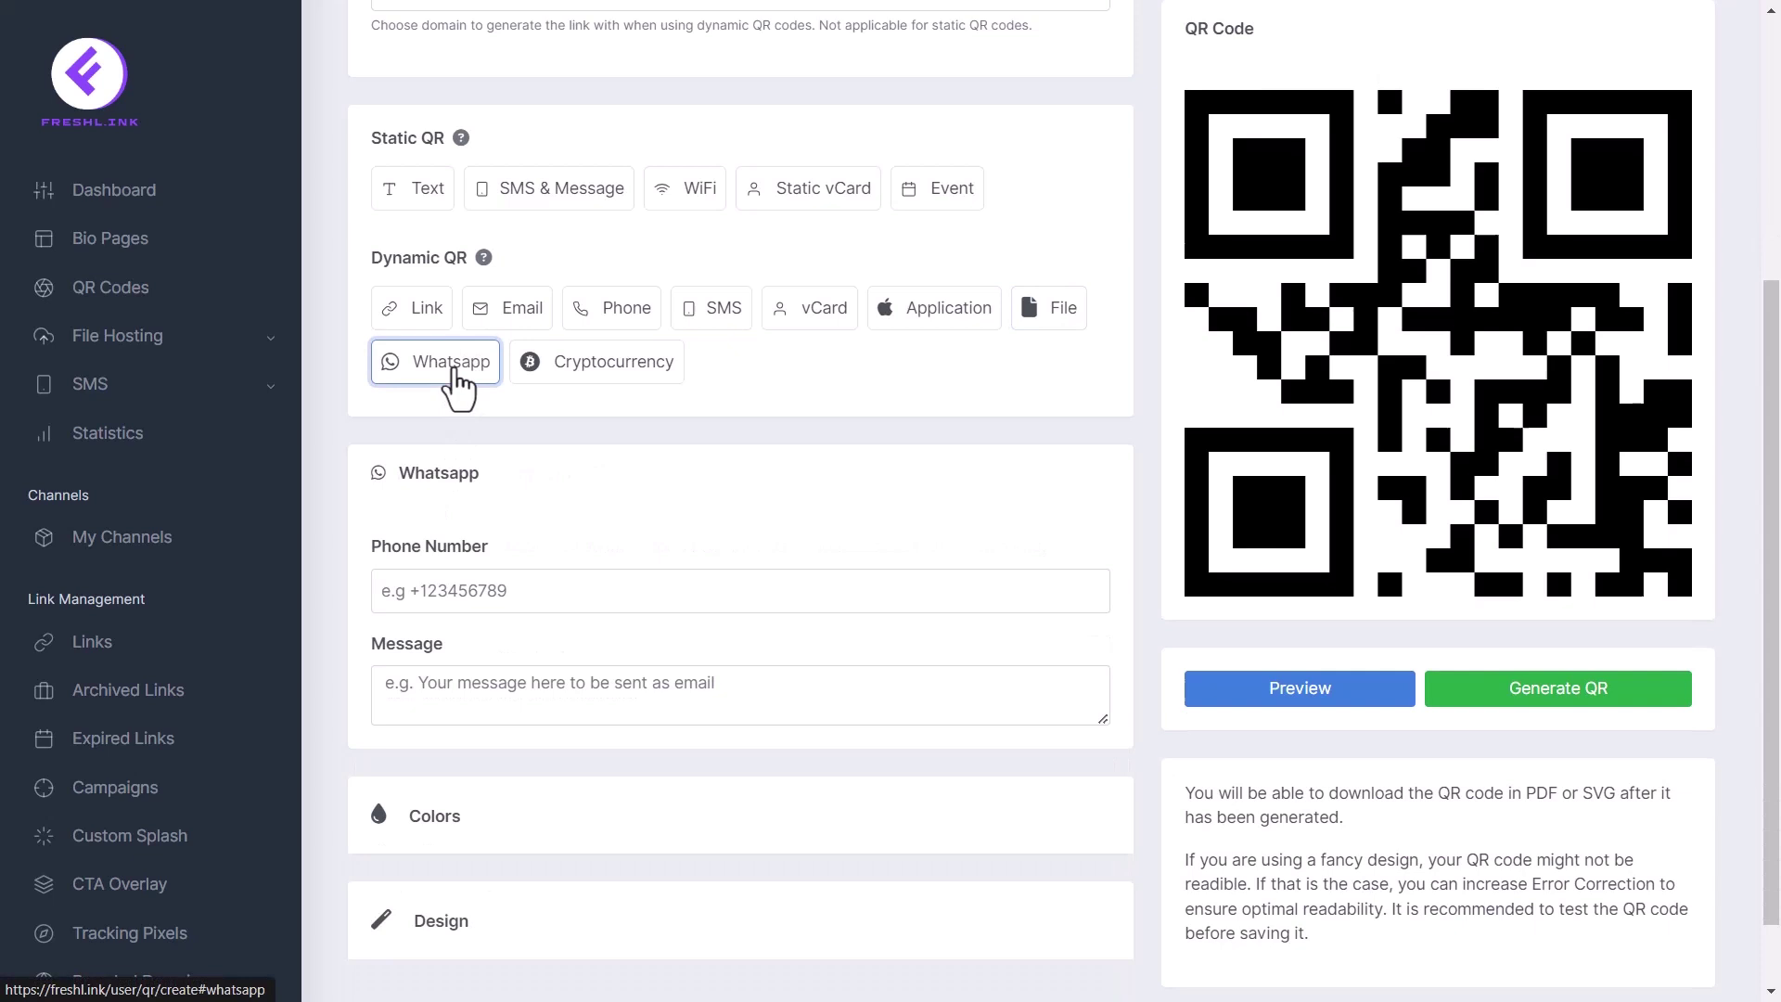
click(477, 588)
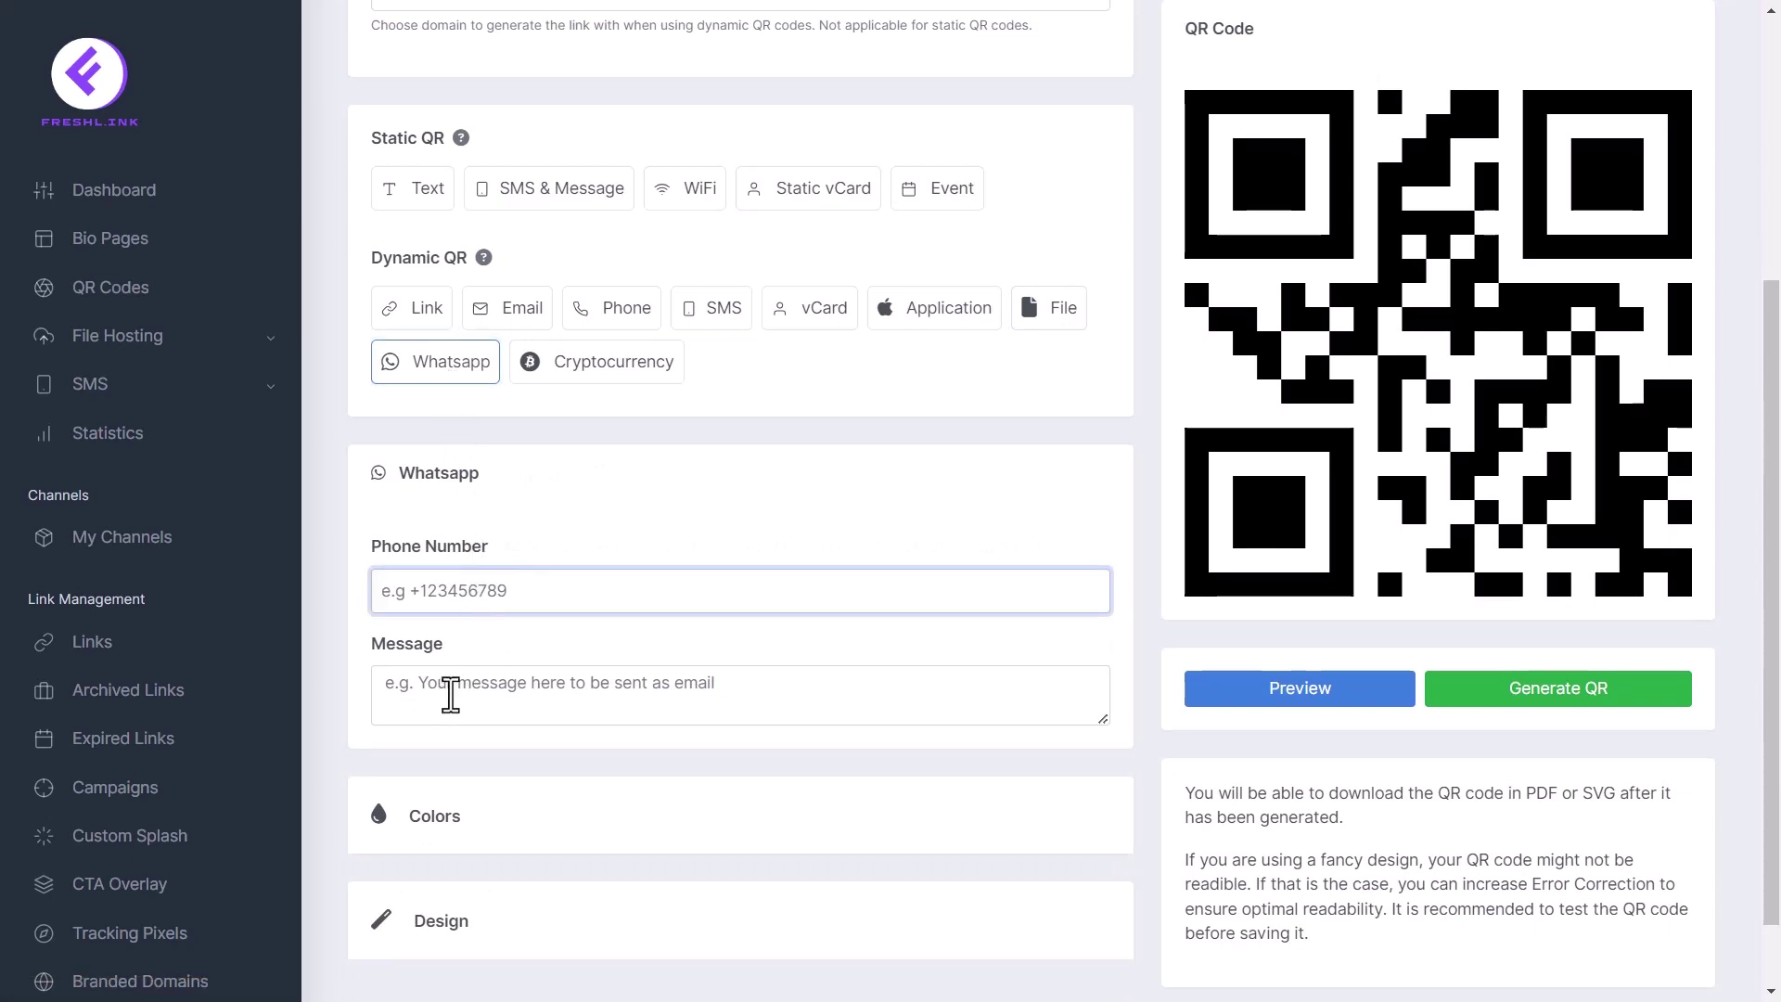
click(450, 694)
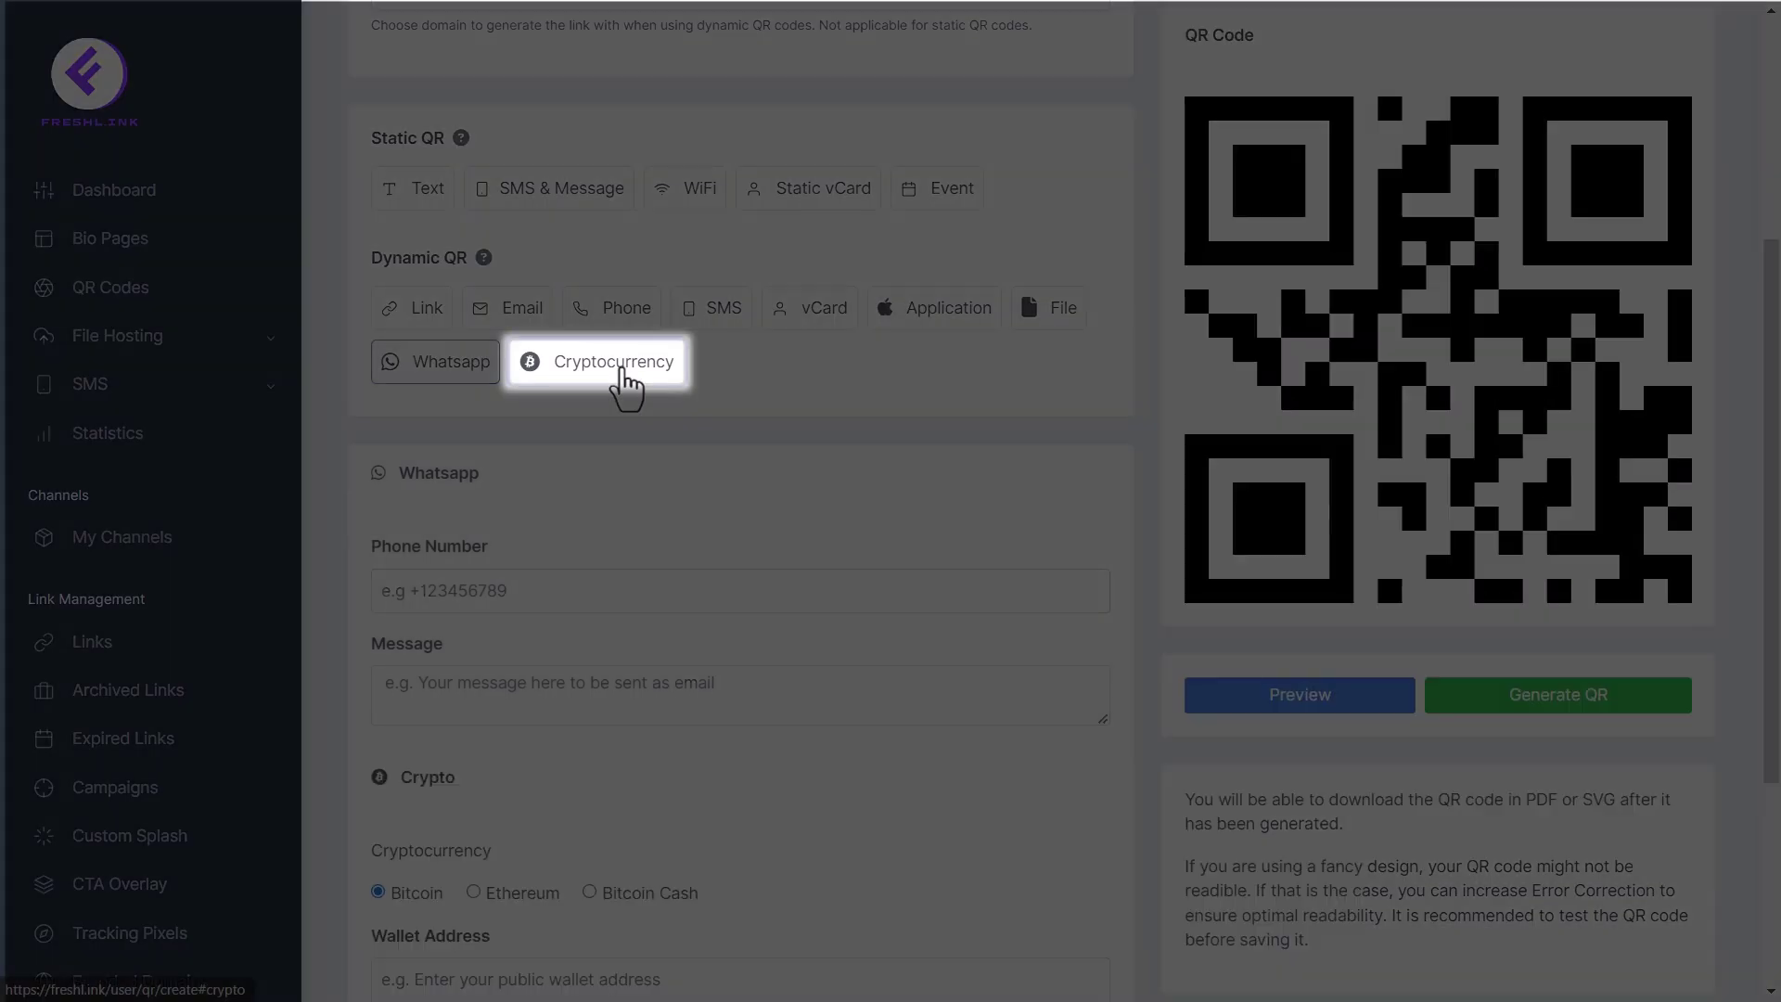
- Try Cryptocurrency, switching from Ethereum to Bitcoin Cash and focusing the wallet address
click(617, 378)
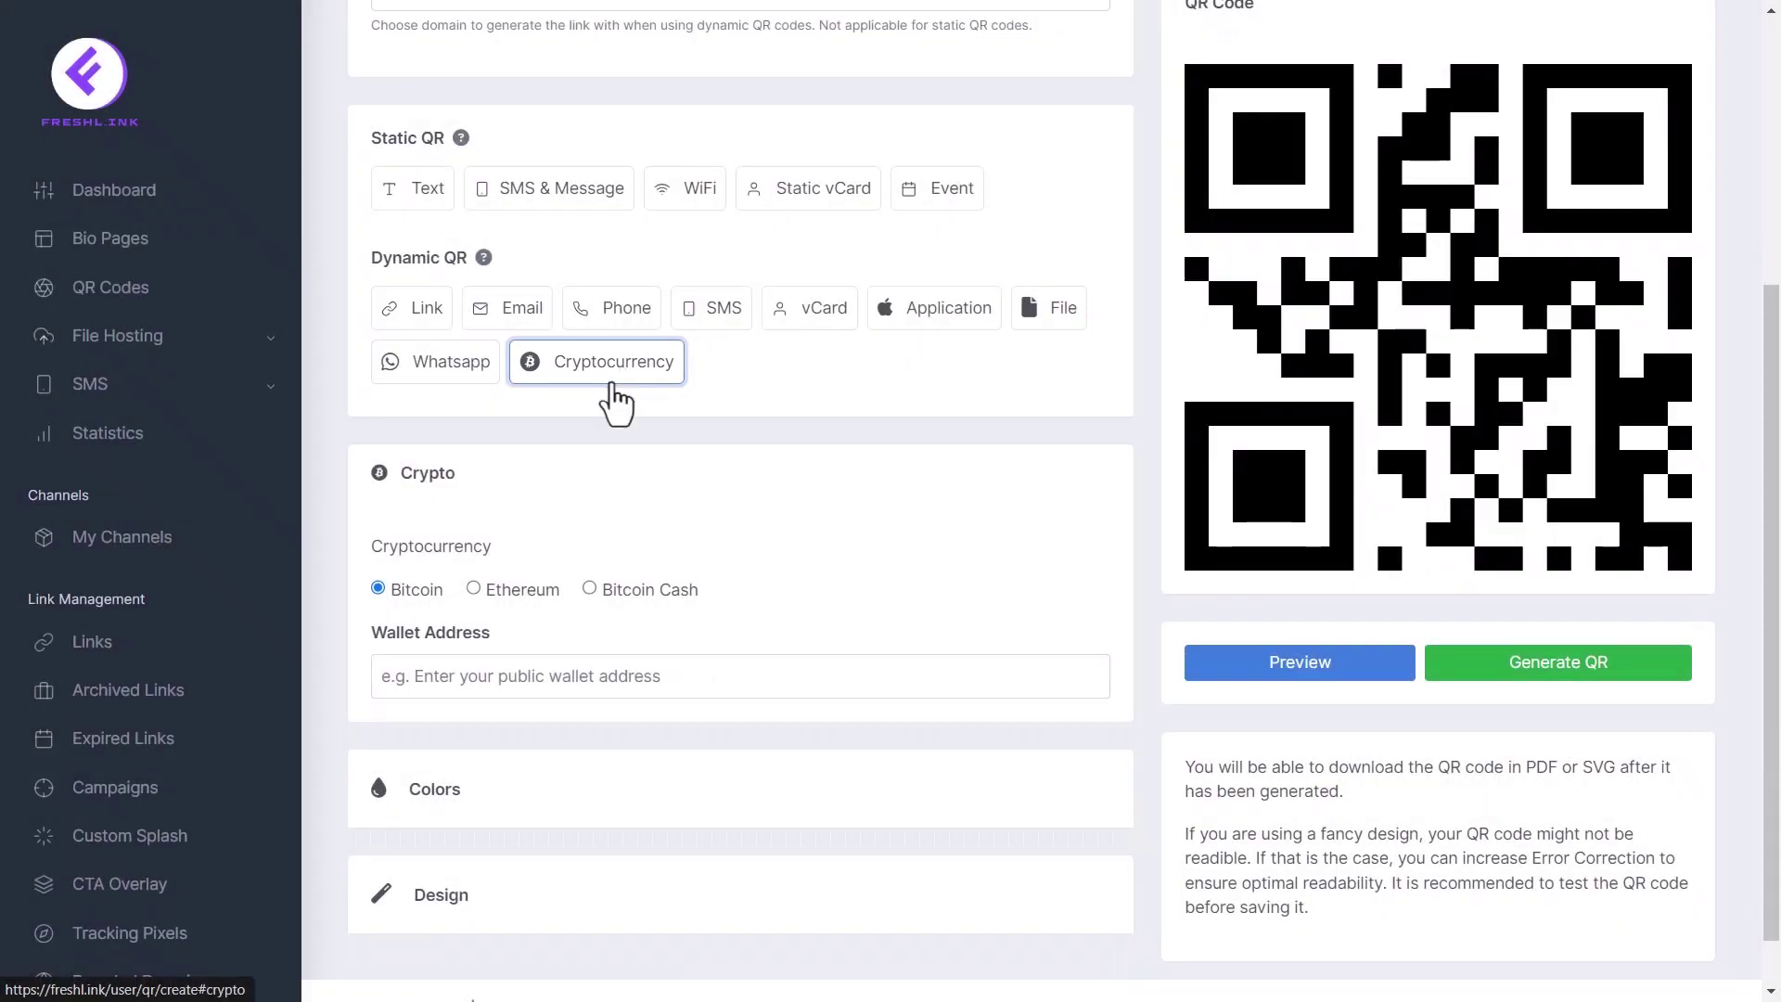
click(484, 594)
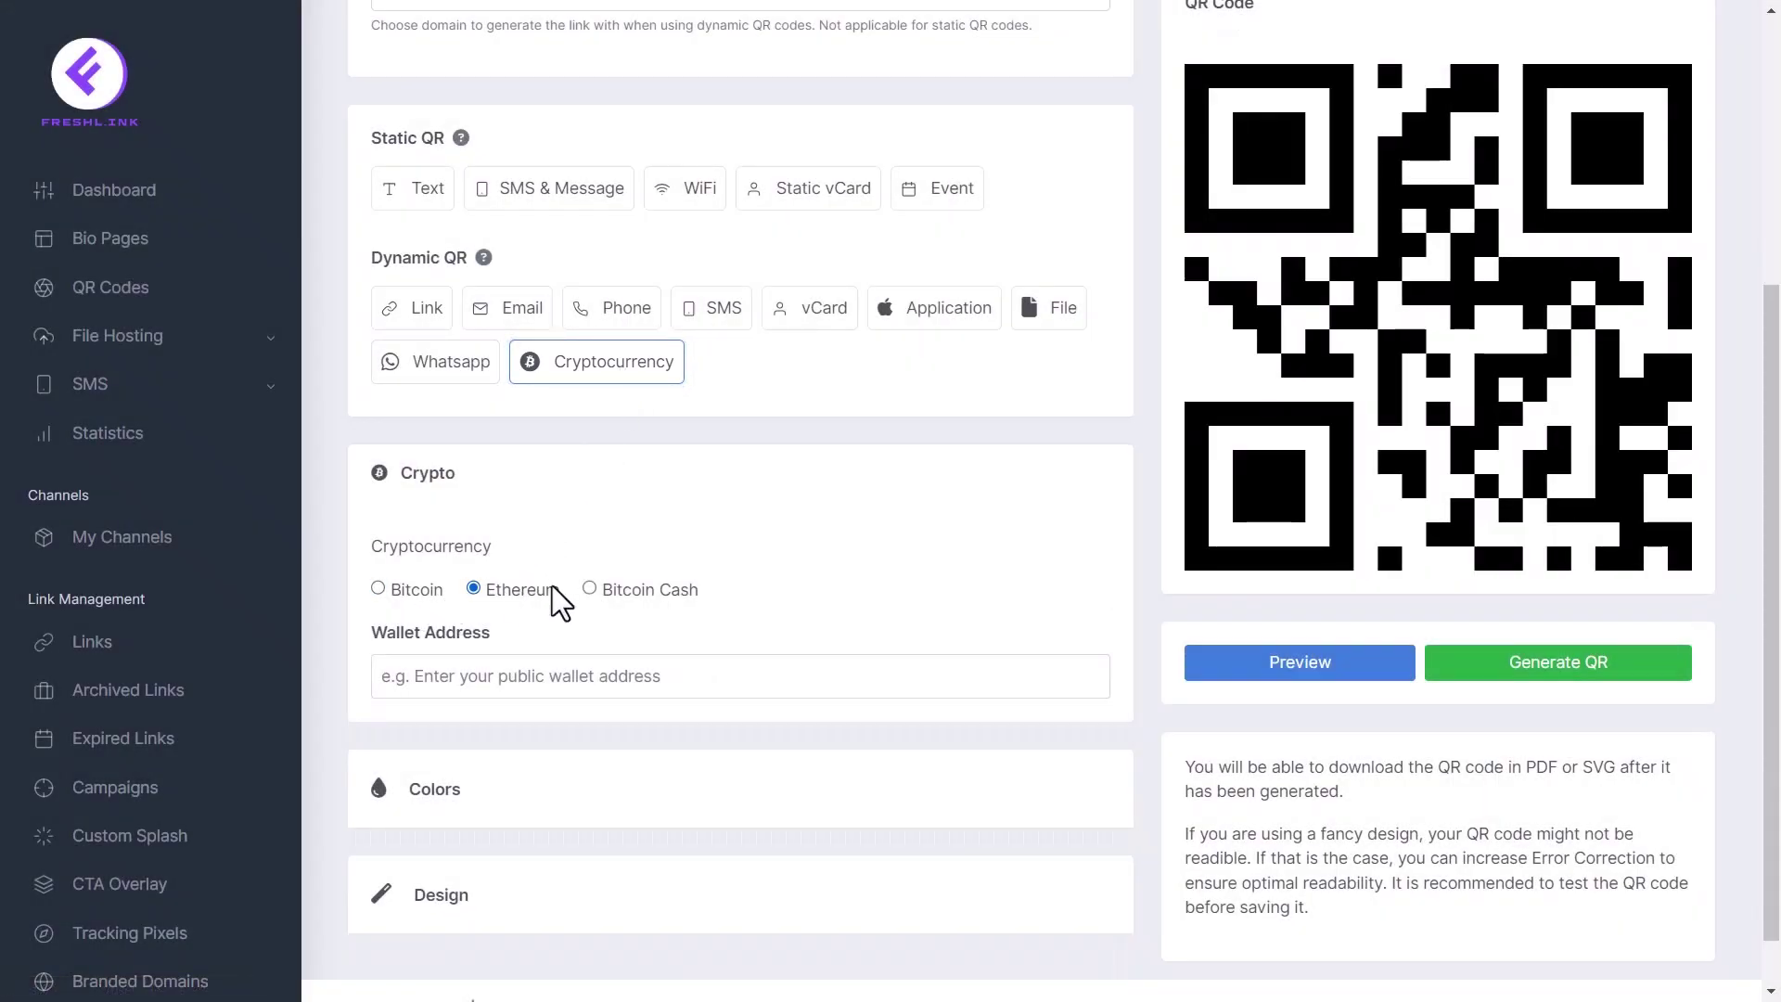
click(587, 590)
click(490, 675)
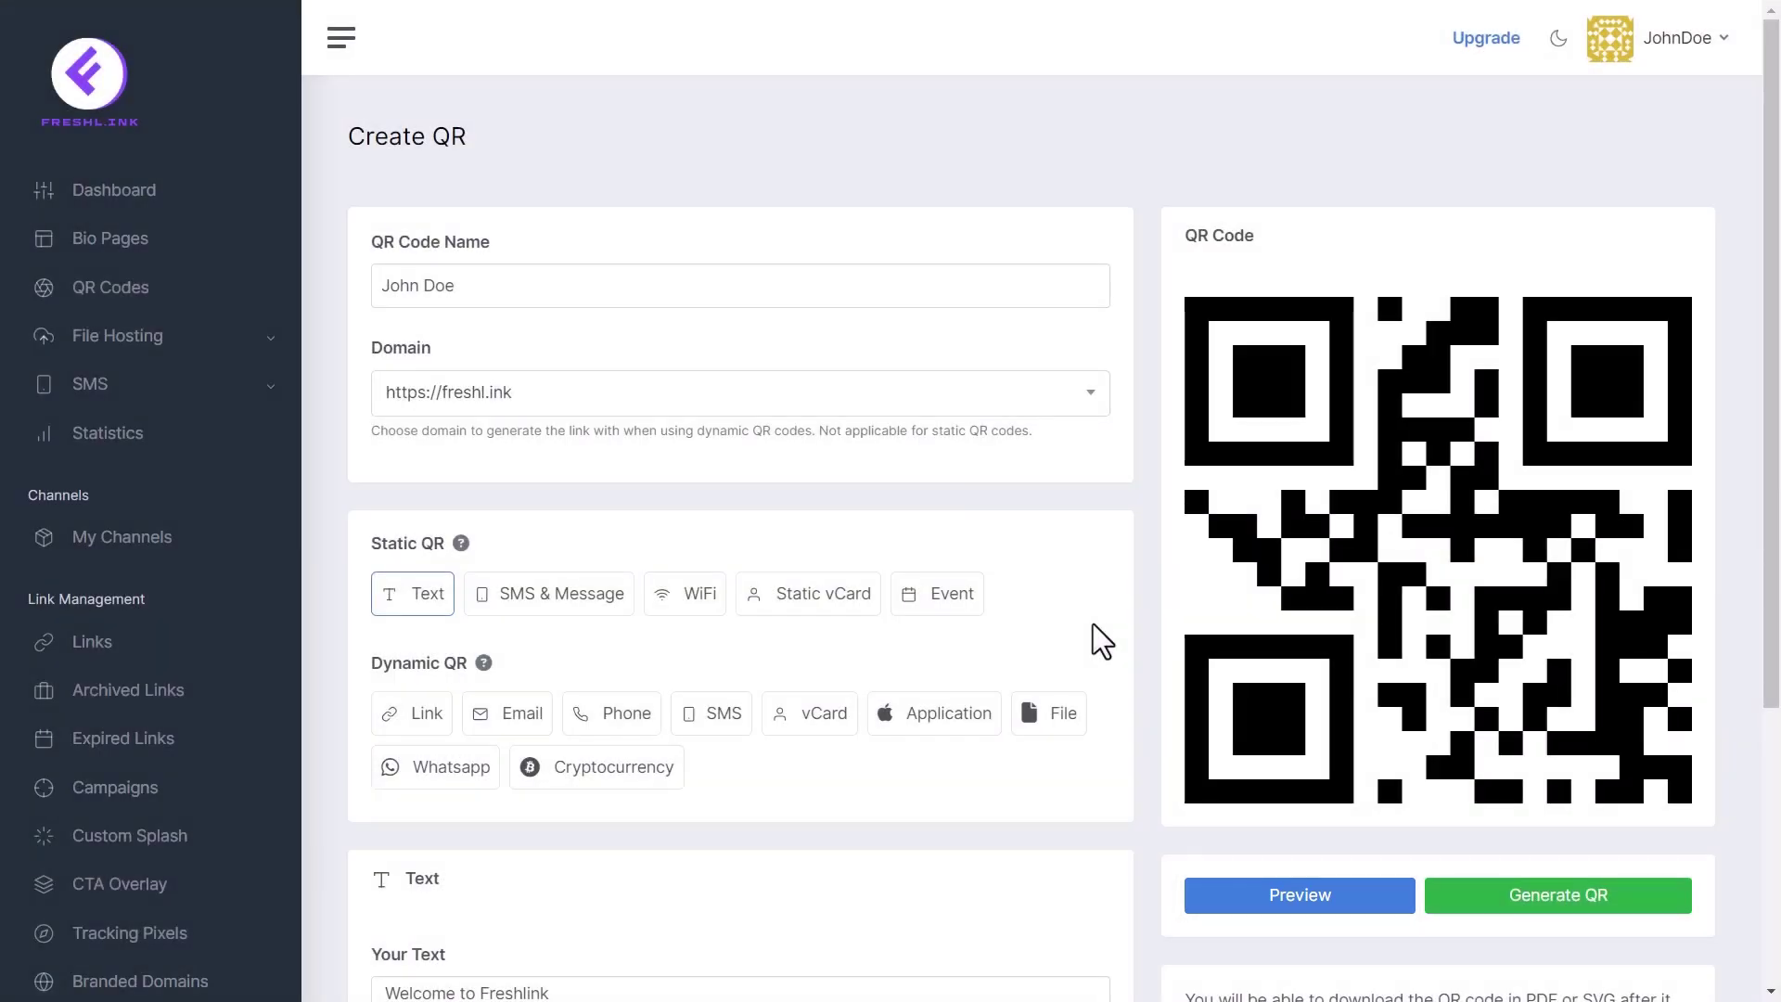
- Expand the QR colour settings, keep the background, and make the foreground blue
scroll(1092, 623, down, 4)
click(493, 724)
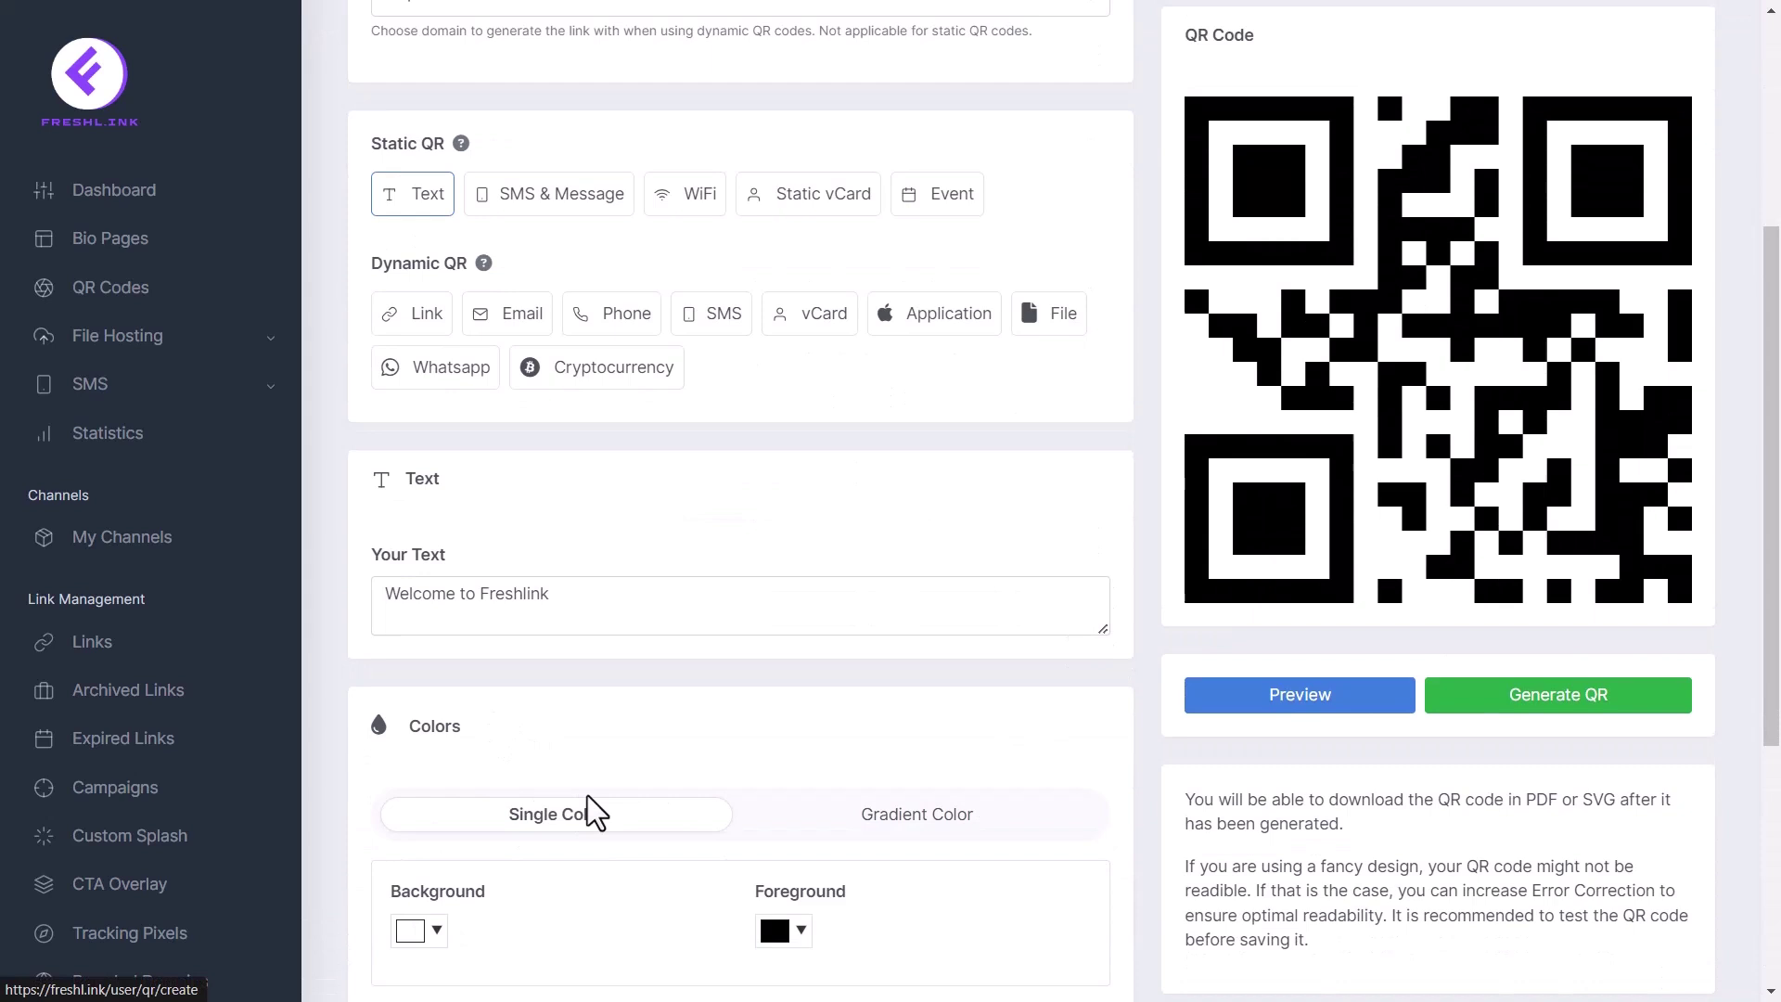
scroll(605, 794, down, 5)
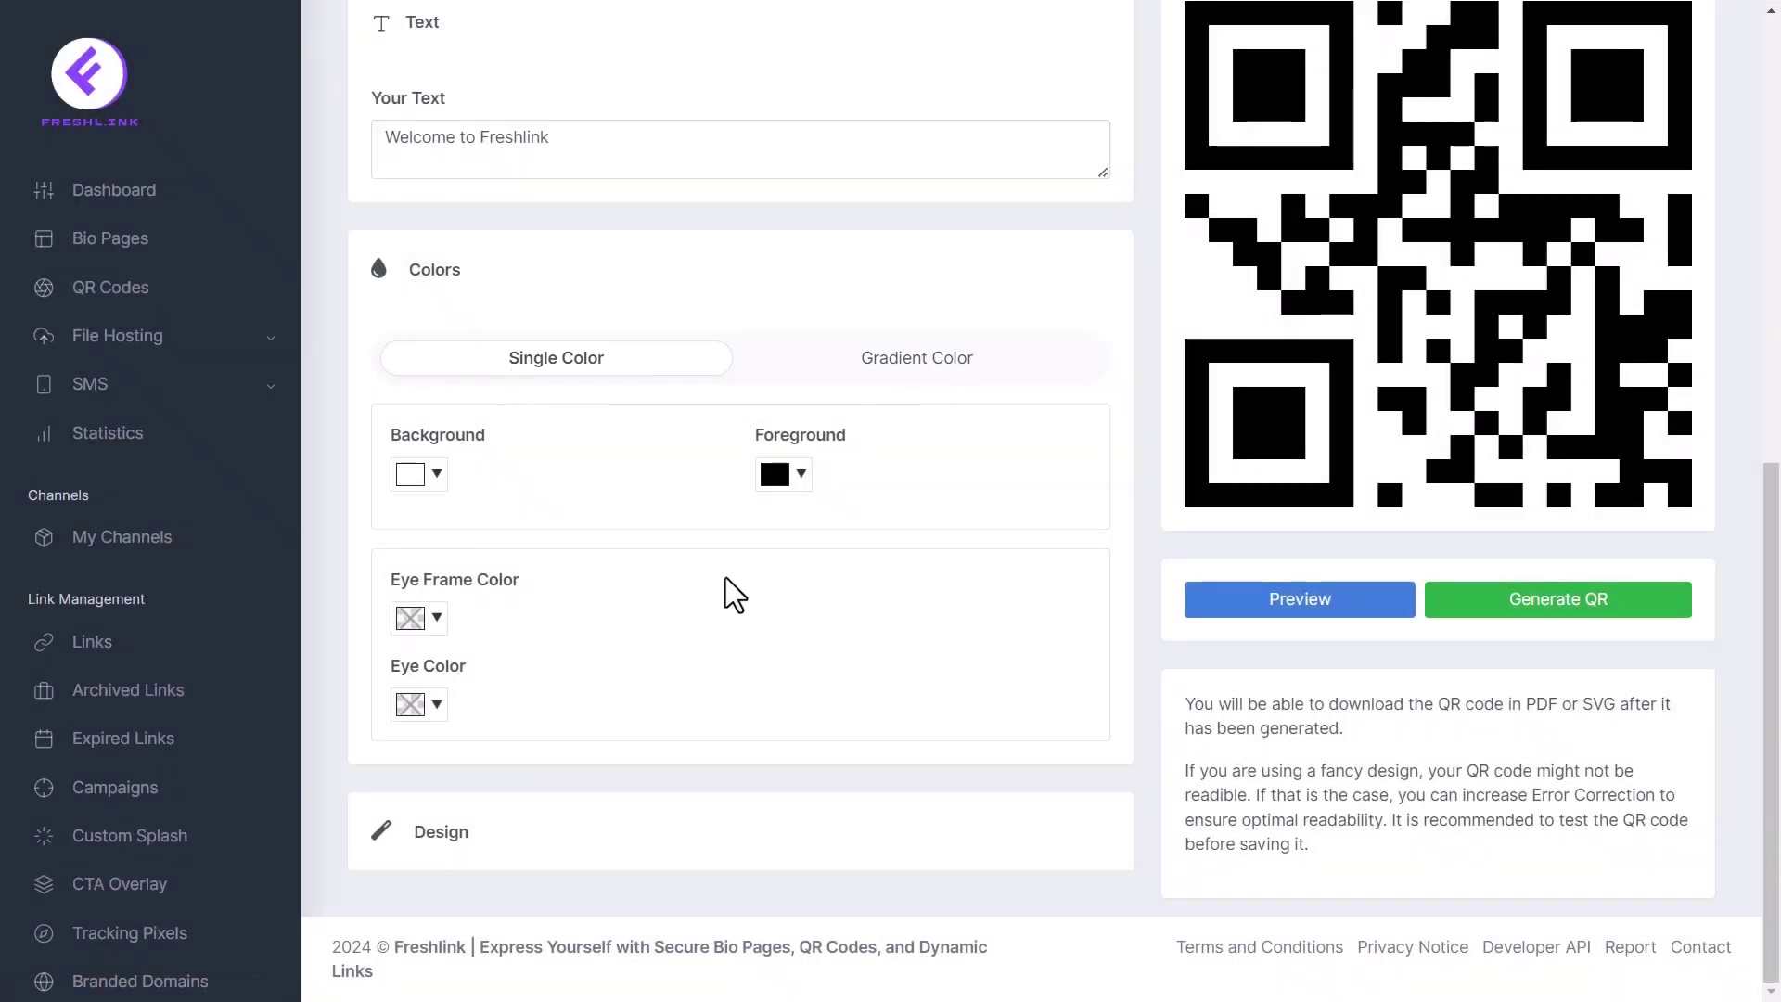
click(433, 481)
click(762, 476)
click(953, 615)
click(913, 519)
click(430, 636)
- Set the eye frame colour to red and the eye colour to yellow
click(418, 618)
click(547, 663)
click(477, 653)
click(418, 704)
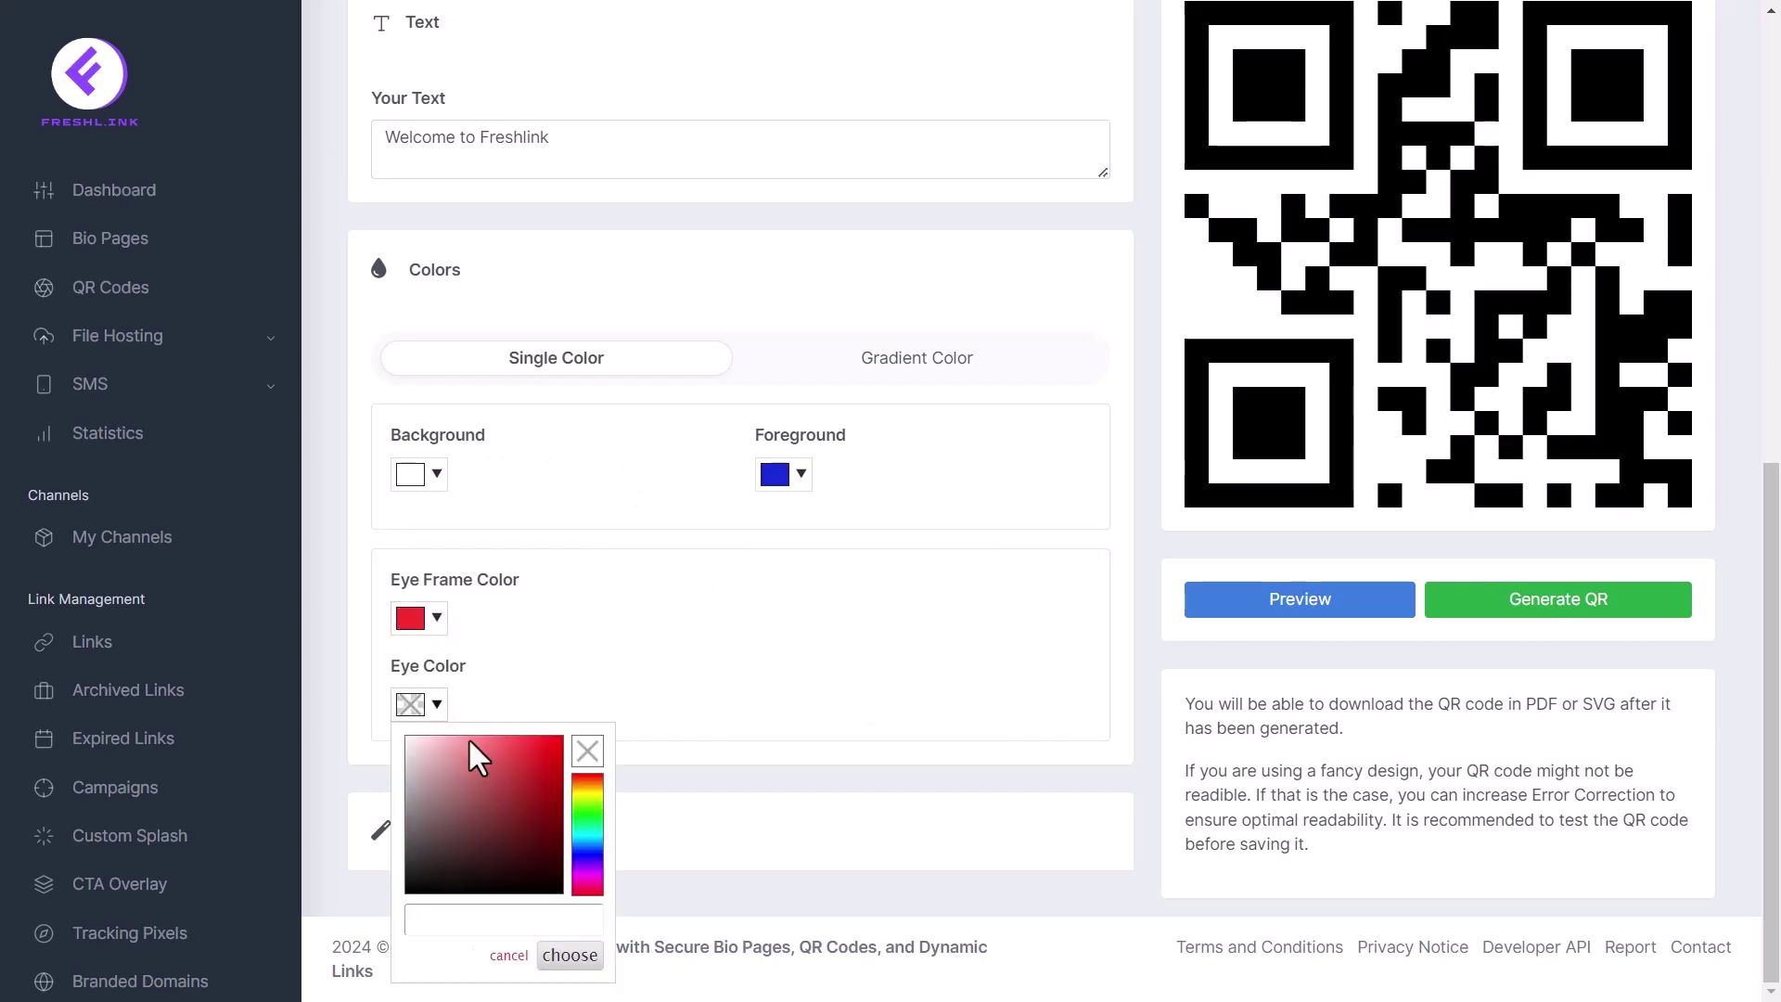
drag(469, 742, 479, 821)
click(581, 794)
click(570, 955)
- Preview the coloured QR, then reset the foreground to black and clear both eye colours
click(1345, 601)
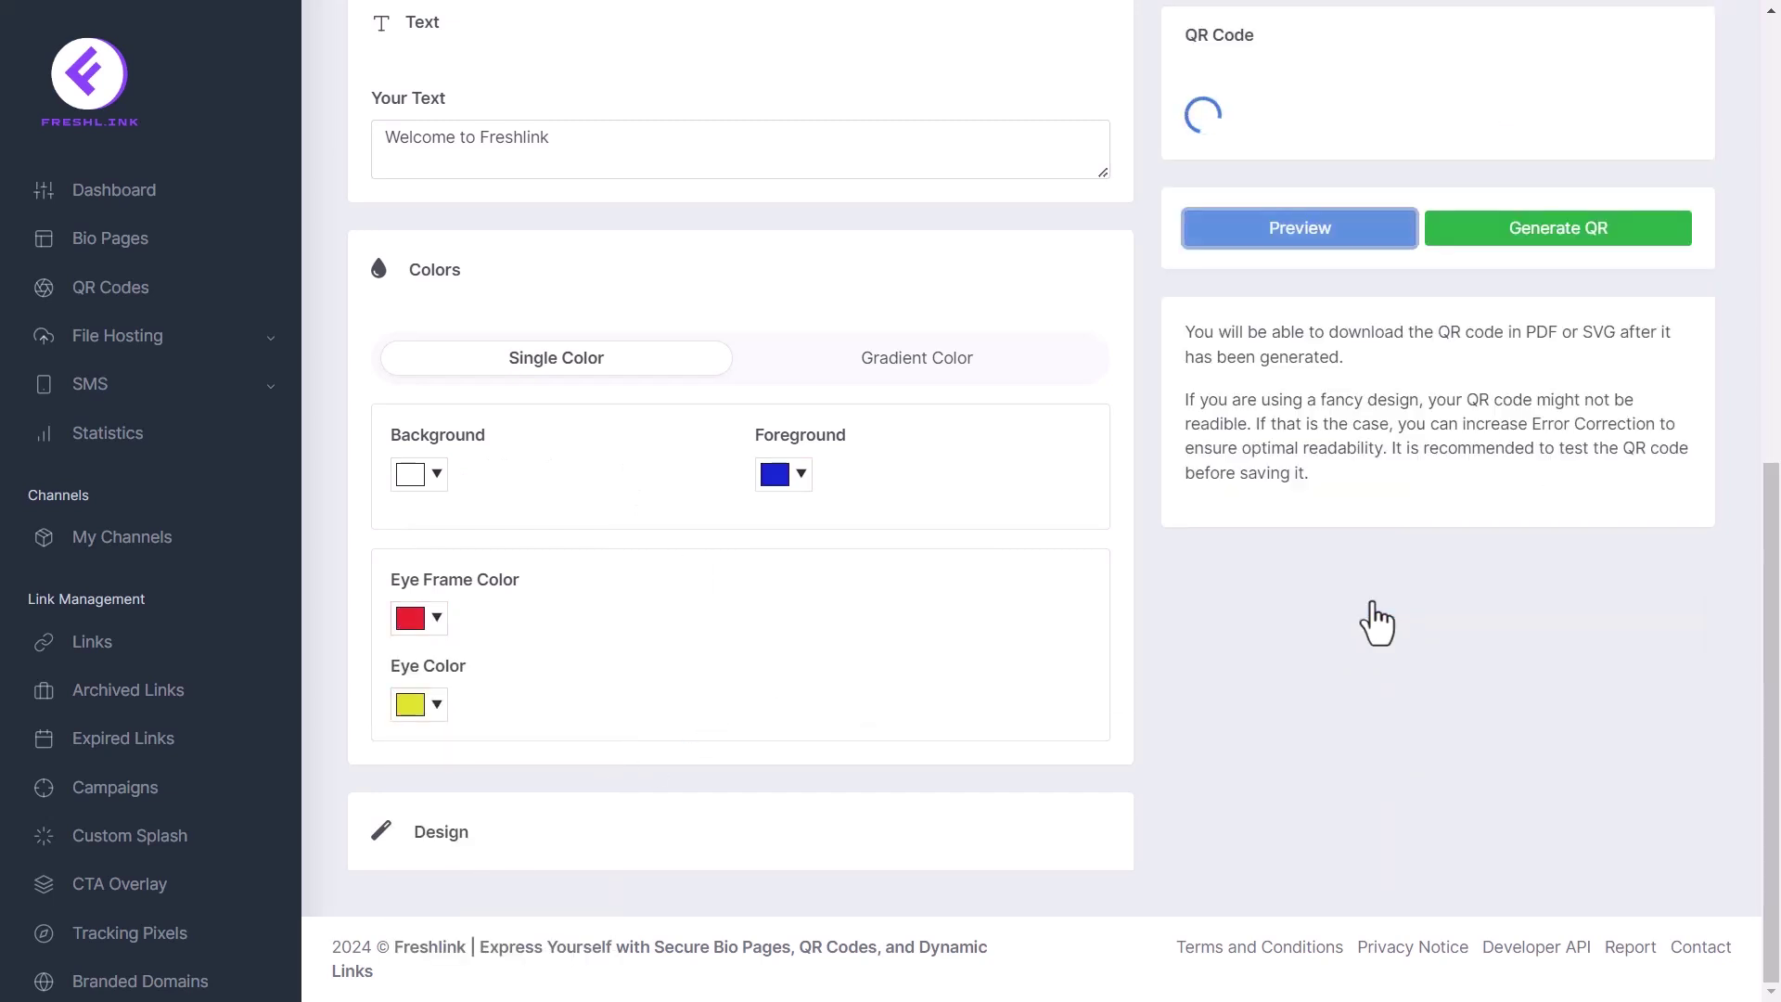
click(435, 476)
click(800, 475)
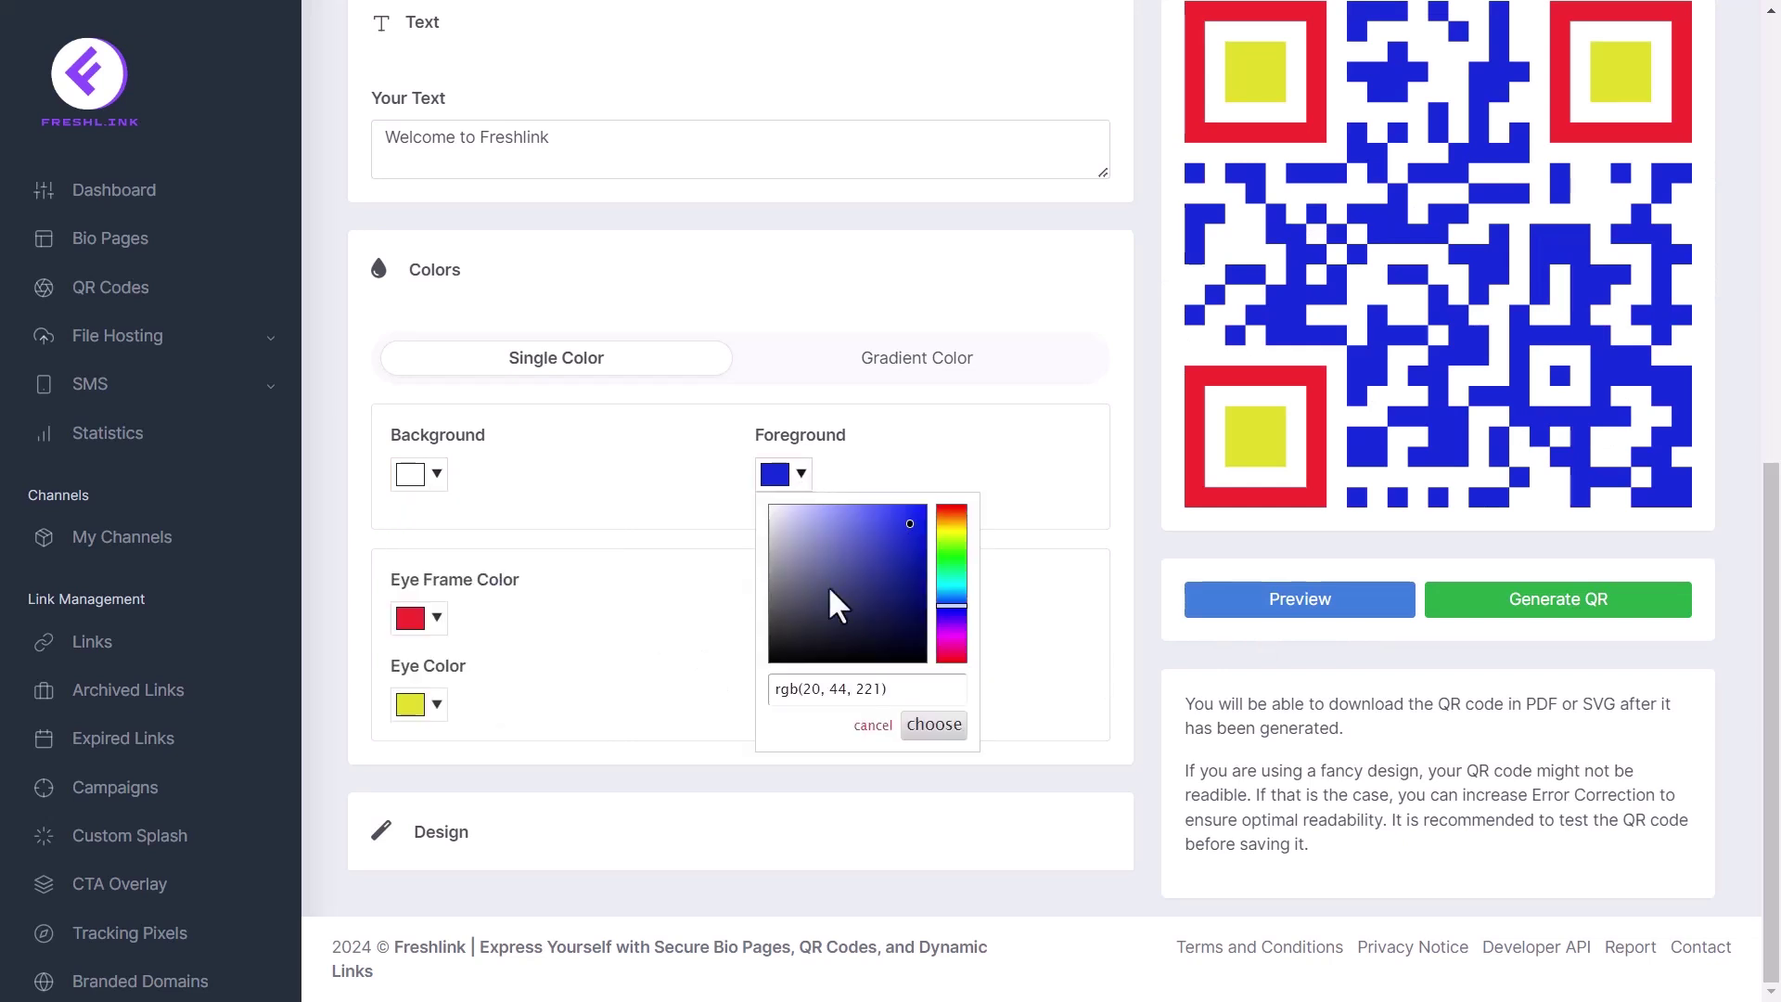
drag(838, 604, 838, 662)
click(418, 618)
click(587, 664)
click(417, 704)
click(588, 743)
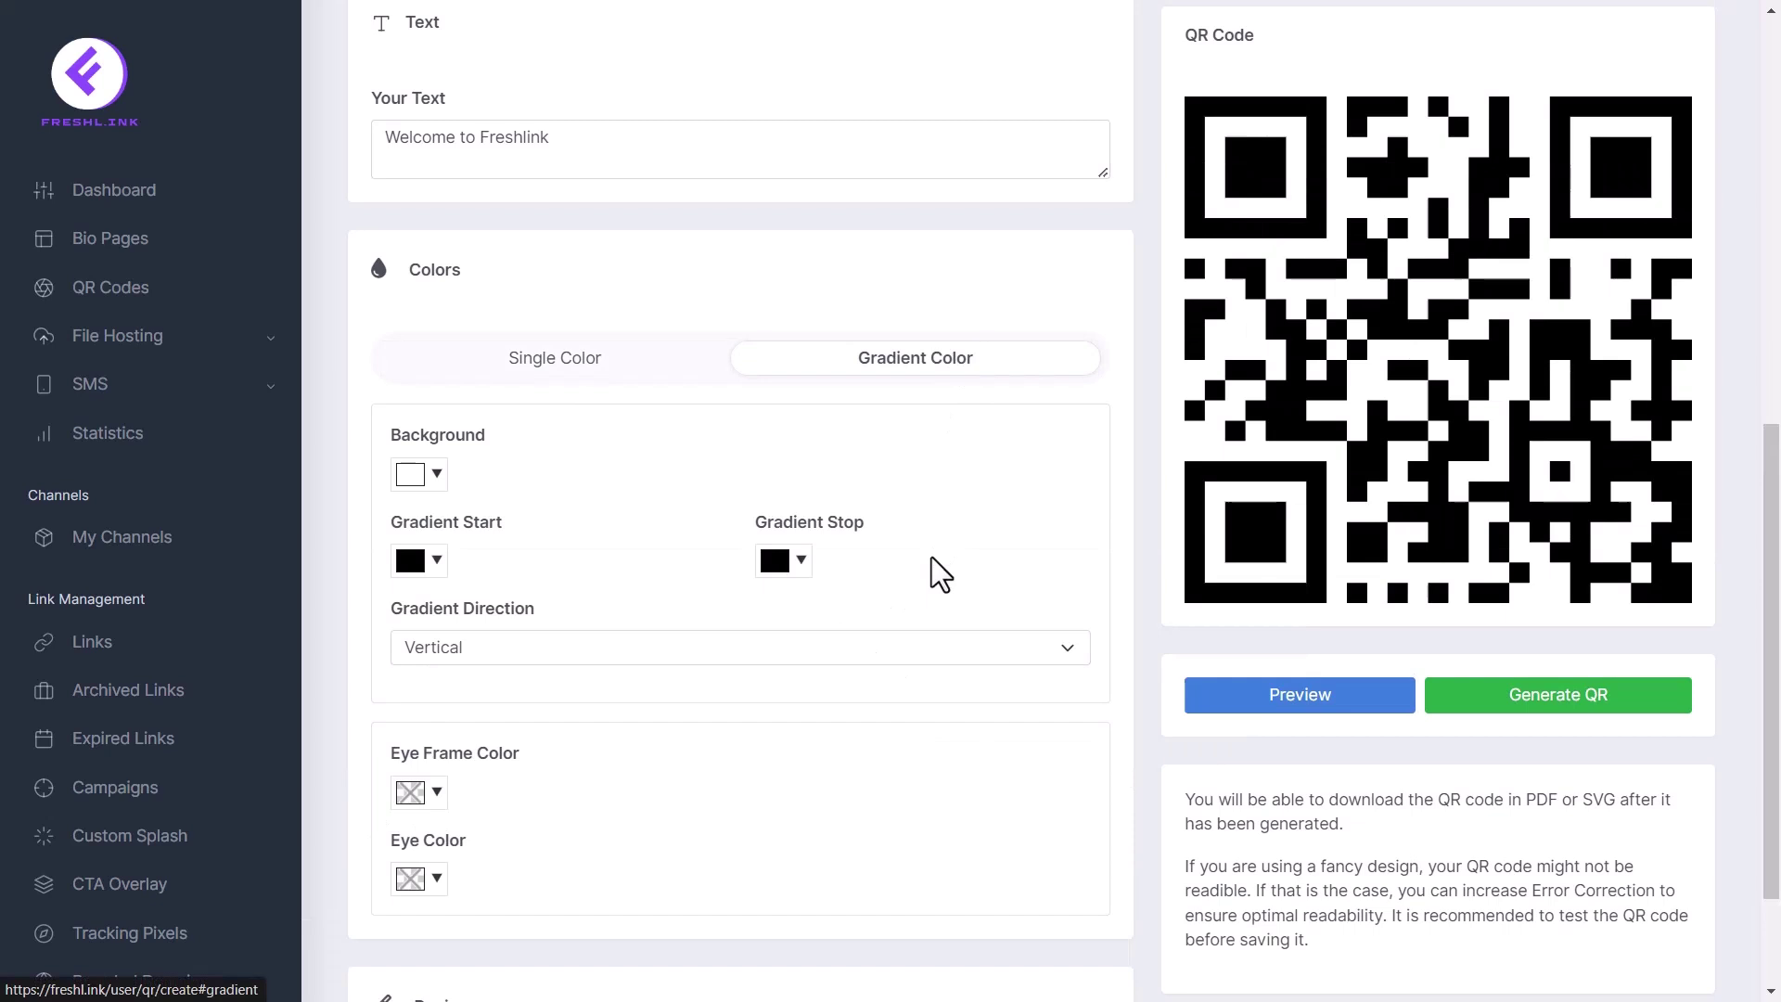
- Apply a vertical gradient from yellow-green to magenta to the QR code
click(437, 477)
click(436, 562)
click(588, 612)
click(751, 566)
click(958, 739)
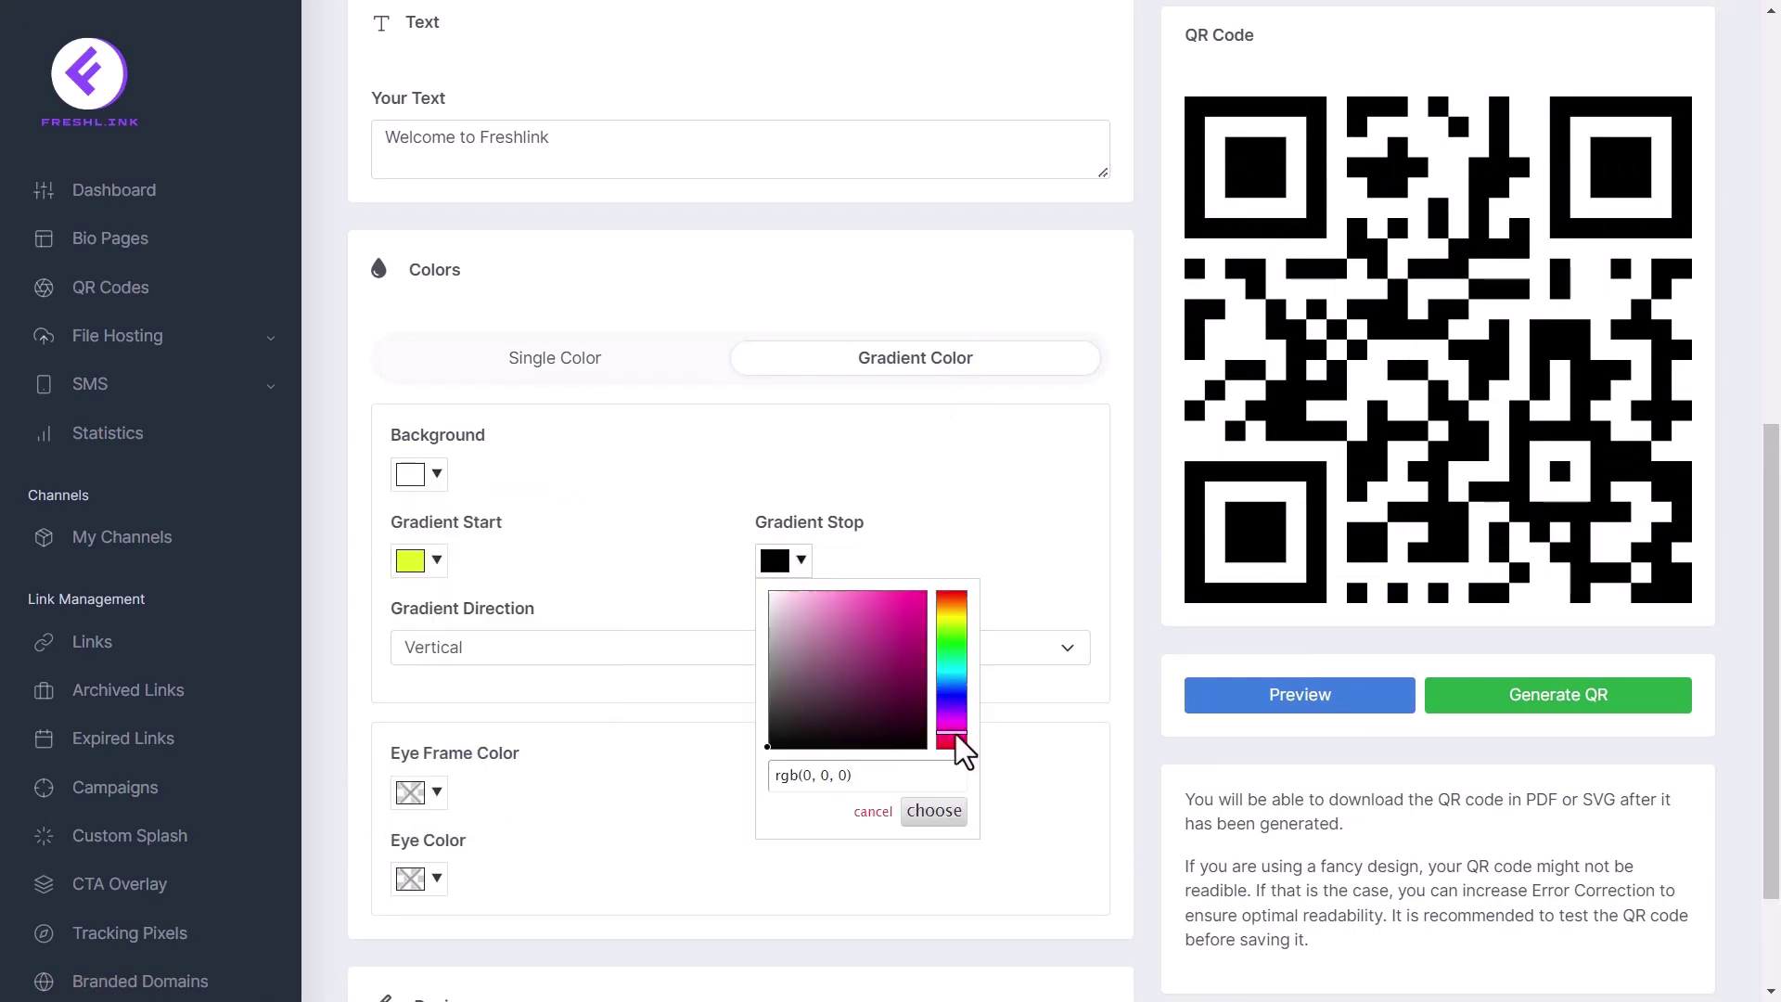
click(922, 811)
click(538, 649)
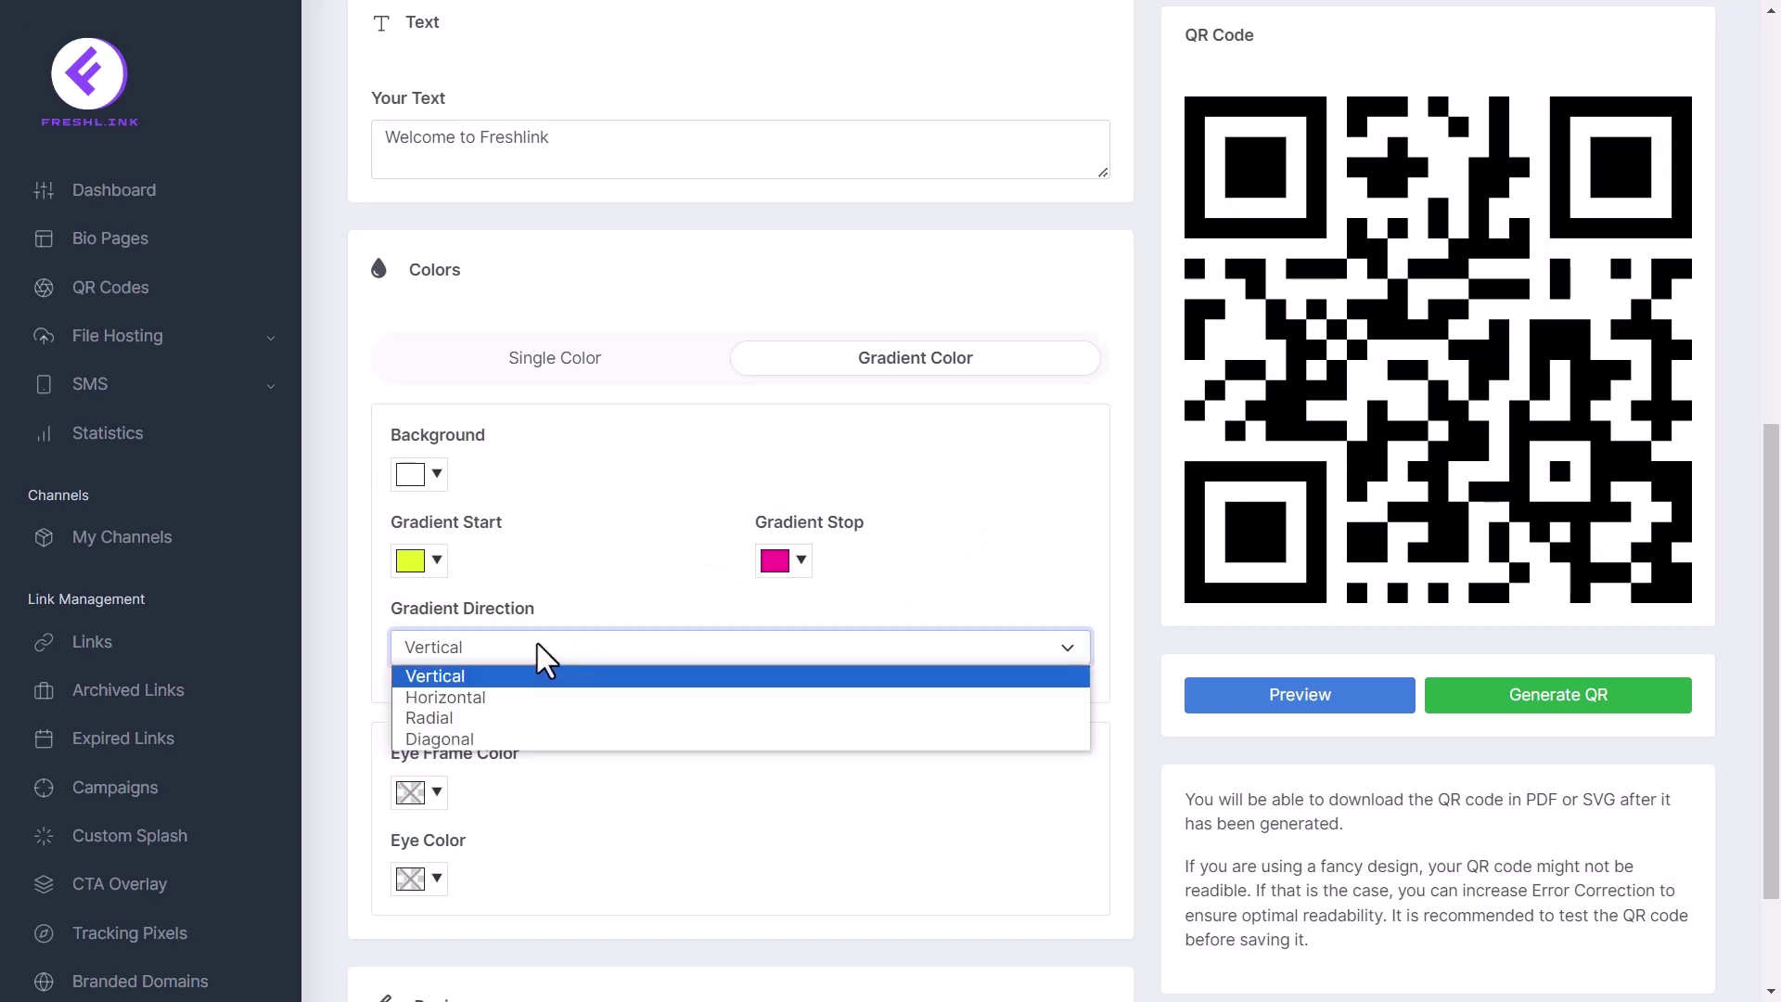
click(587, 741)
- Set green eye frames and black eyes, then preview the gradient QR code
click(413, 791)
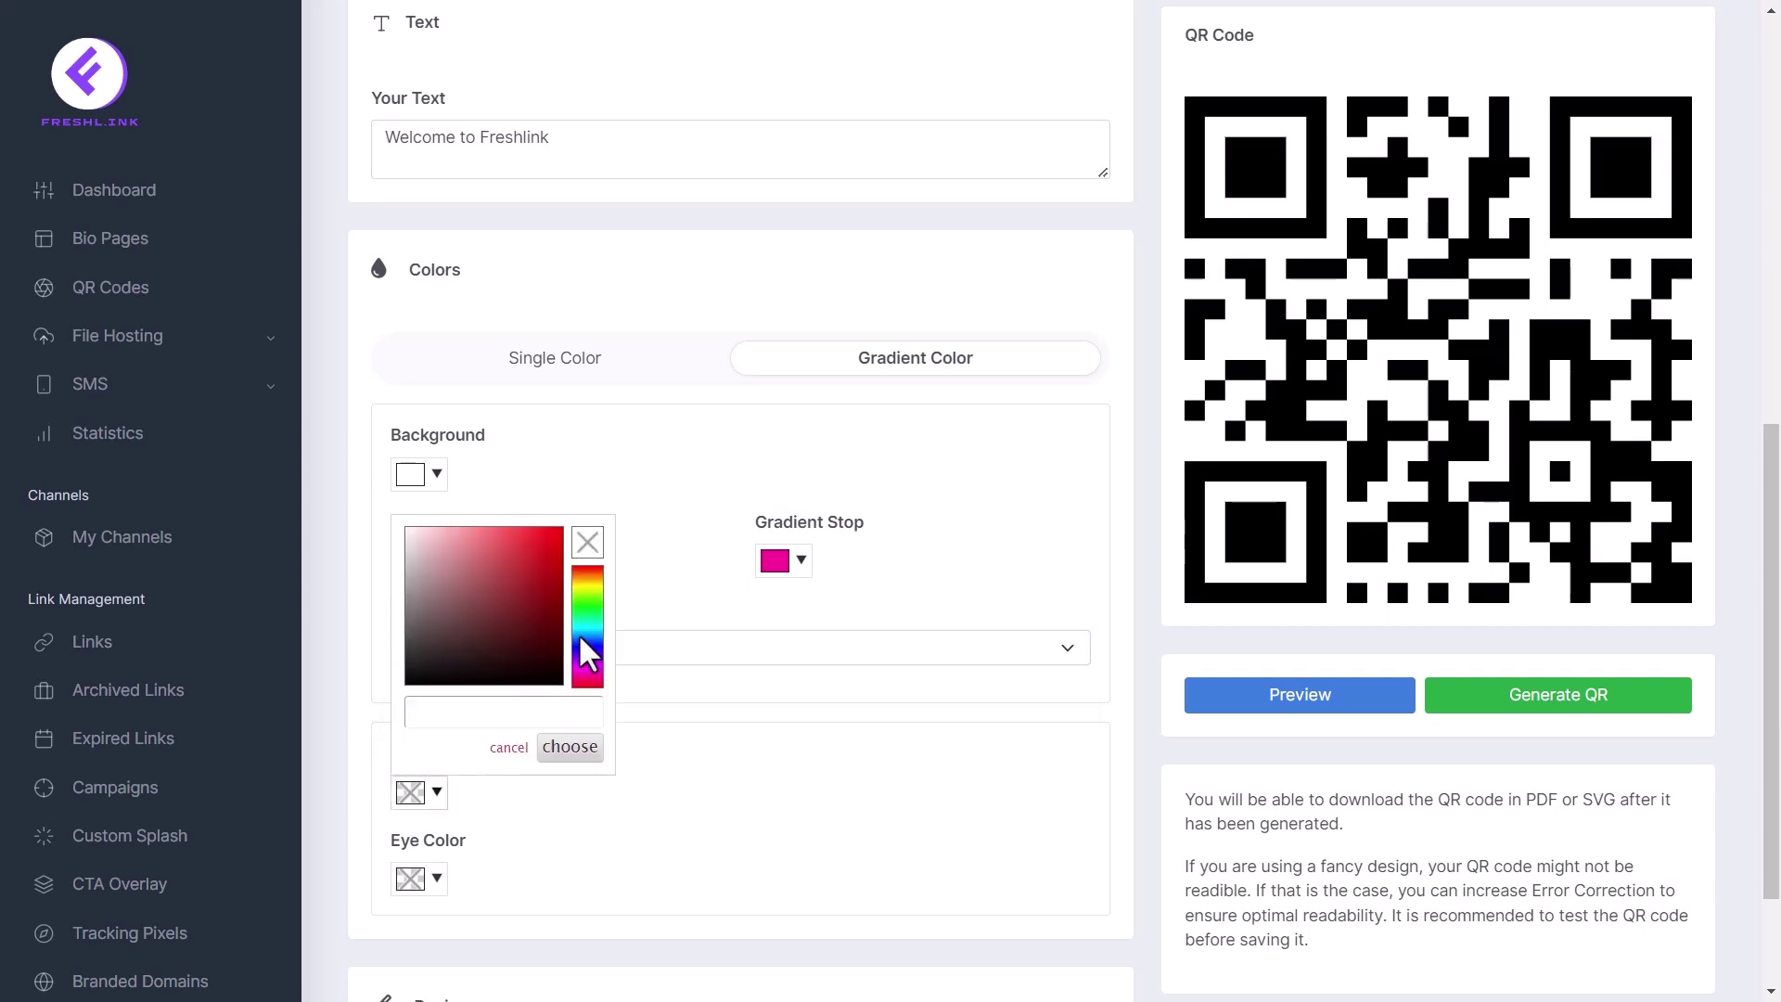
click(587, 590)
click(529, 596)
click(413, 877)
click(570, 838)
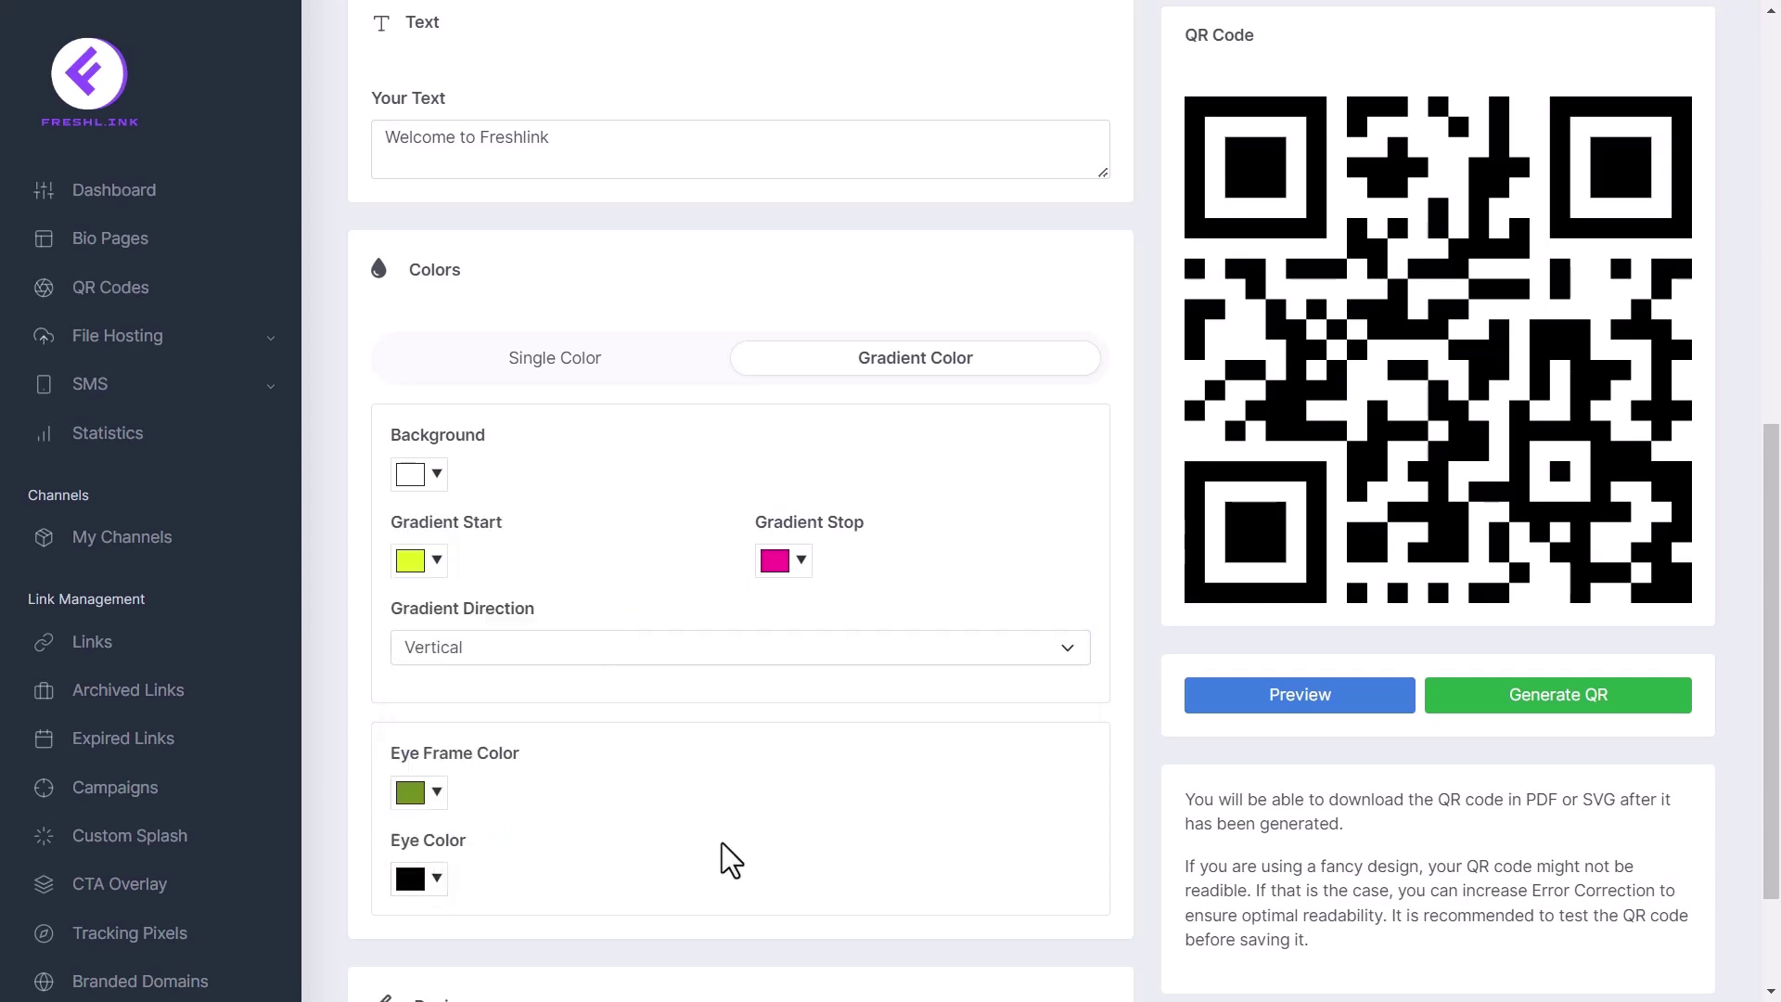
click(1301, 696)
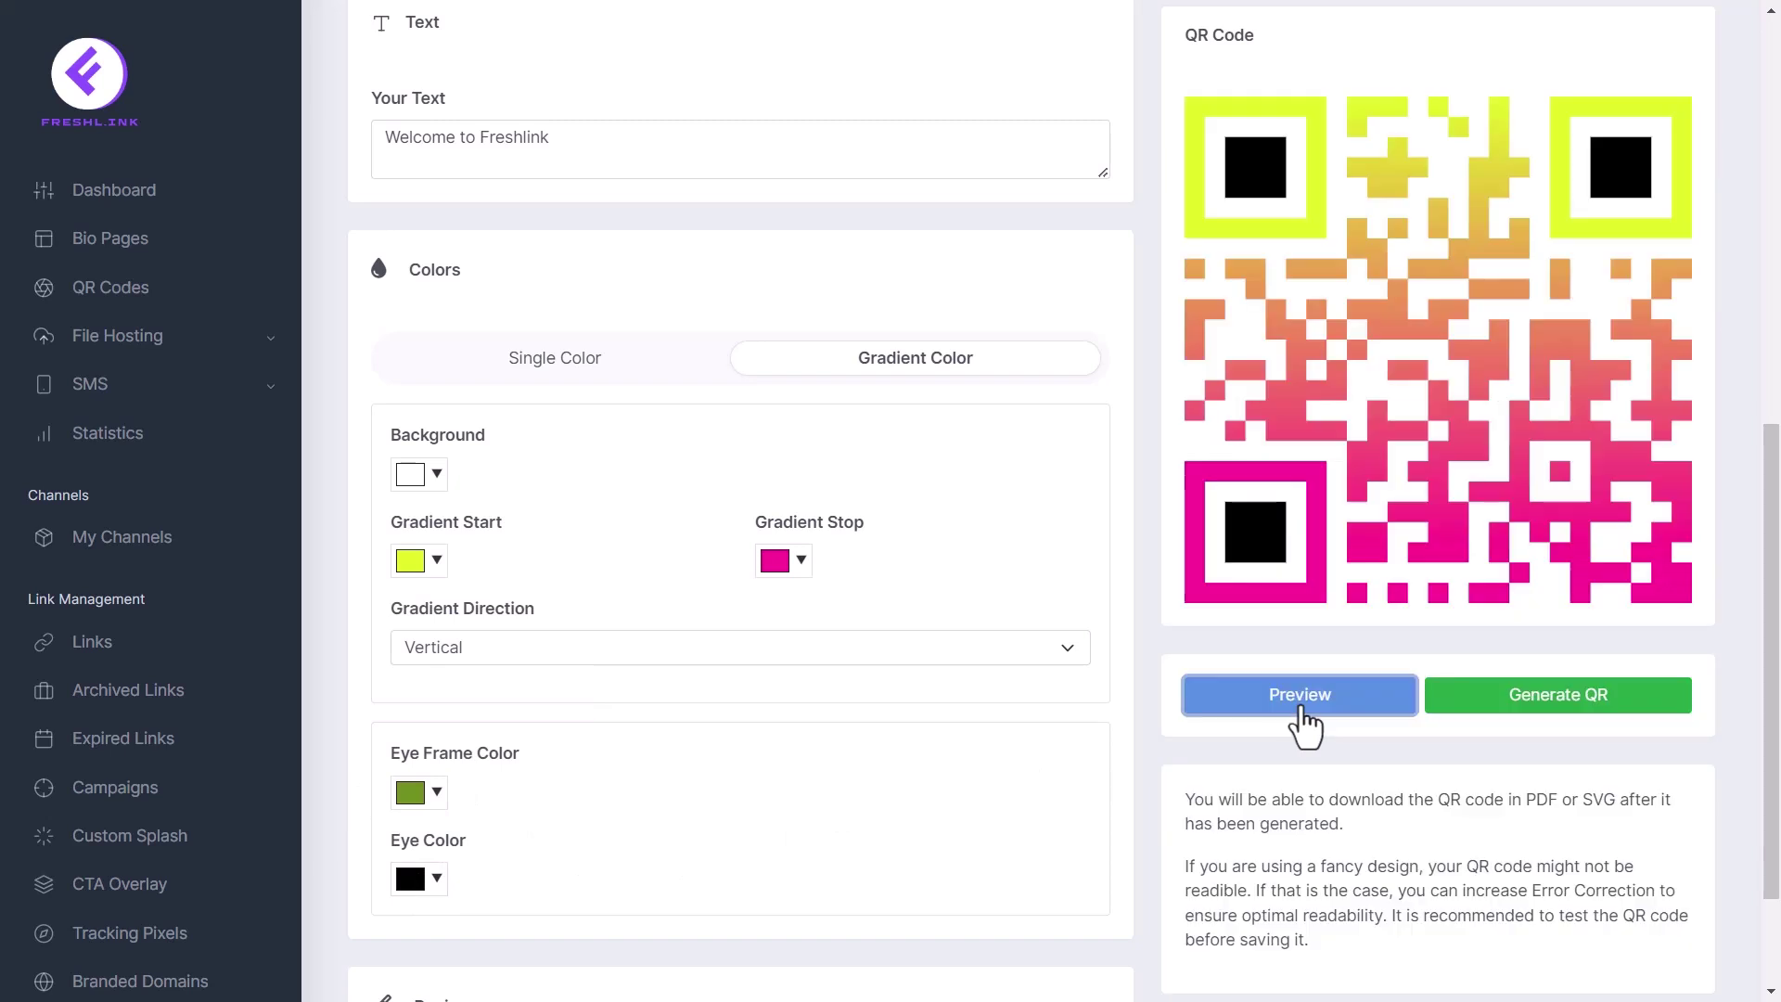
- Add the Instagram logo to the centre of the QR code and preview it
scroll(917, 621, down, 1)
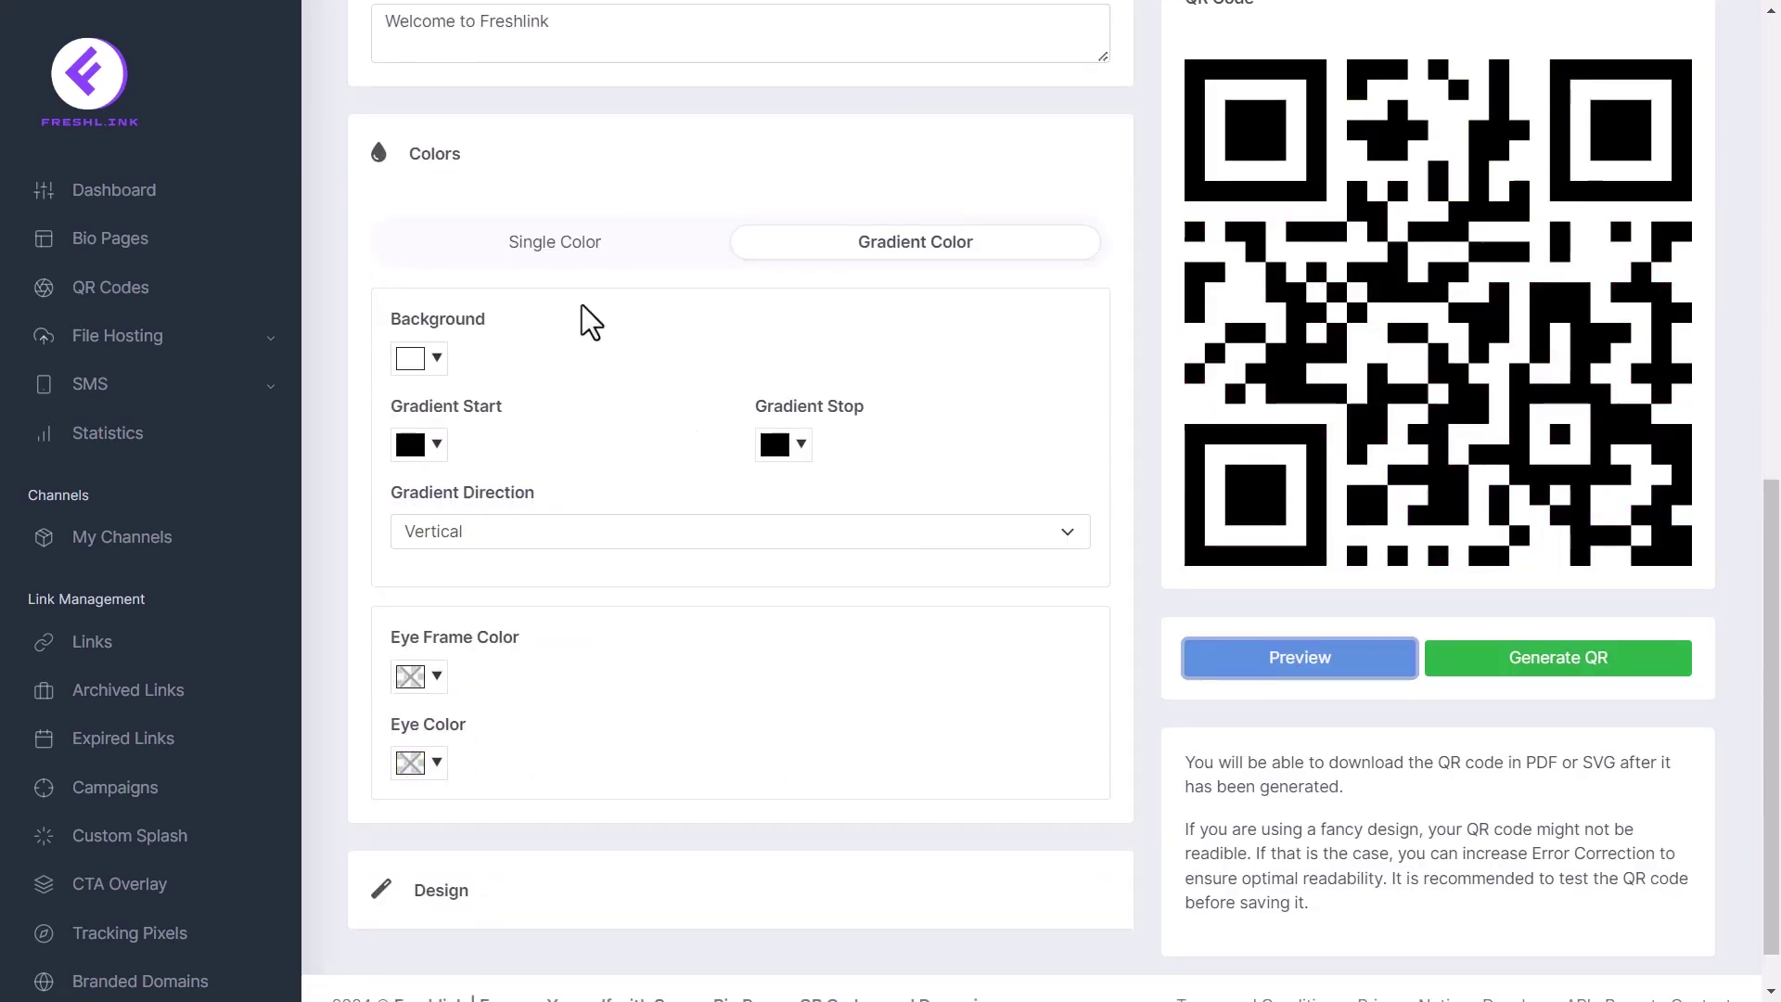
click(590, 846)
scroll(593, 818, down, 6)
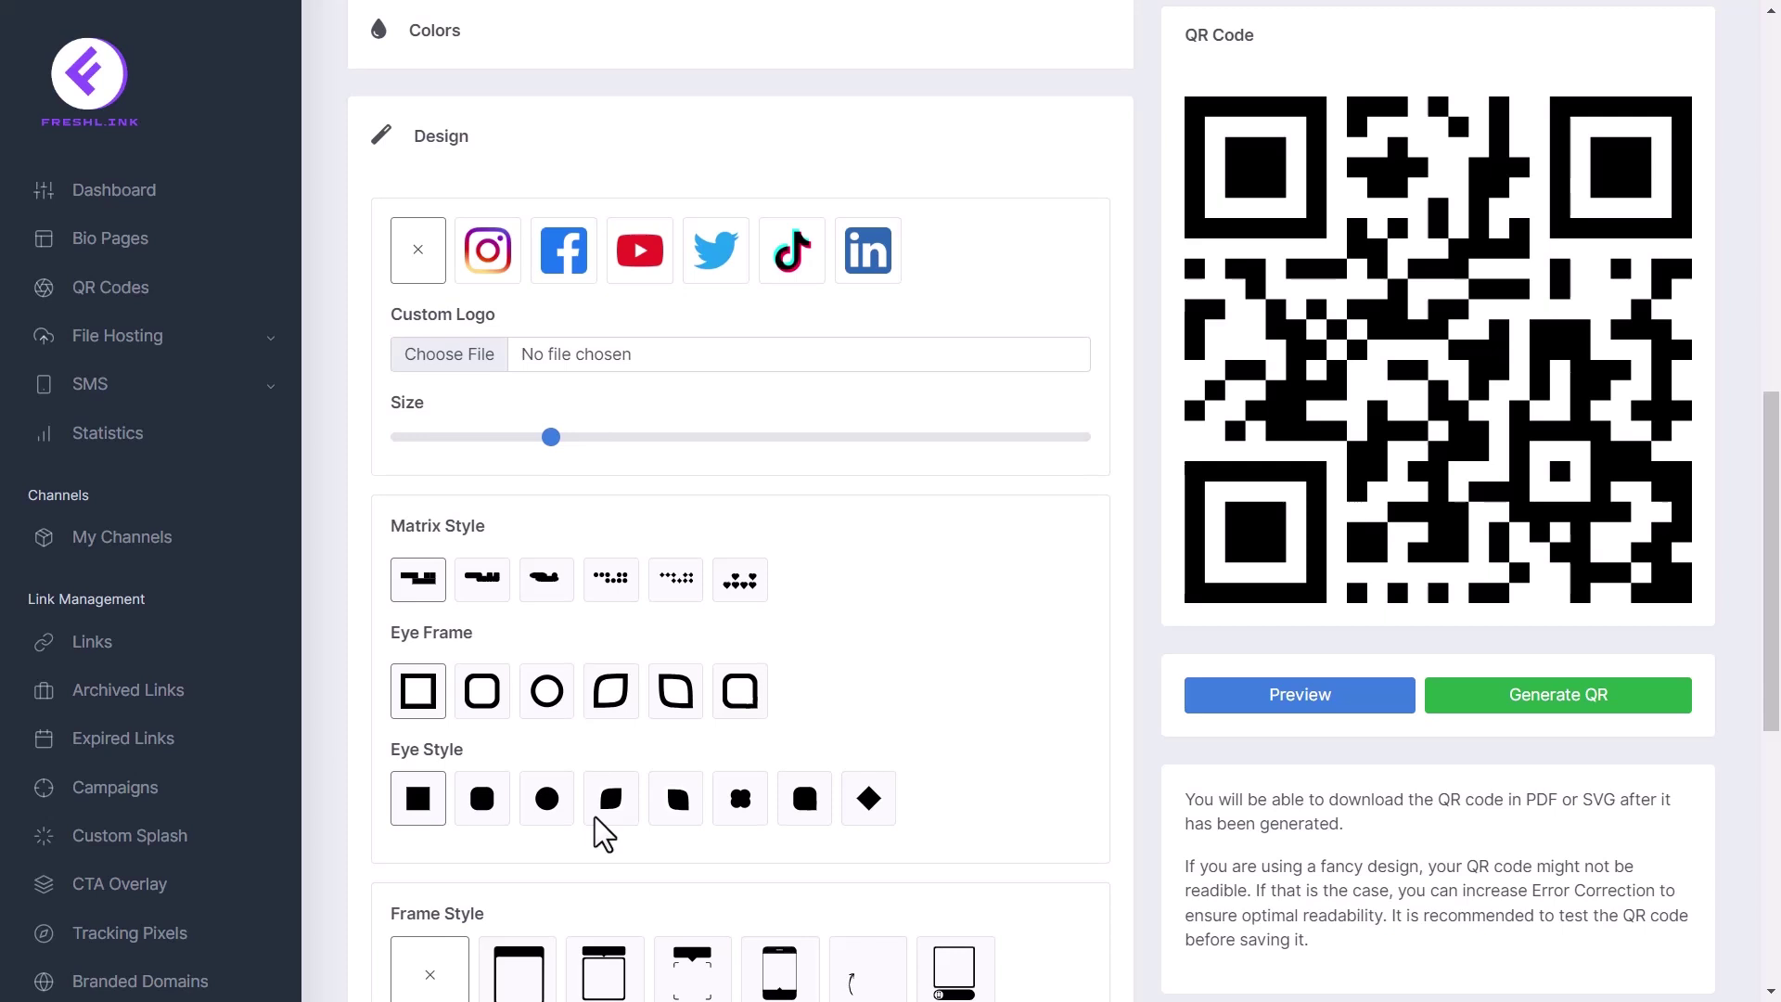
scroll(593, 816, down, 1)
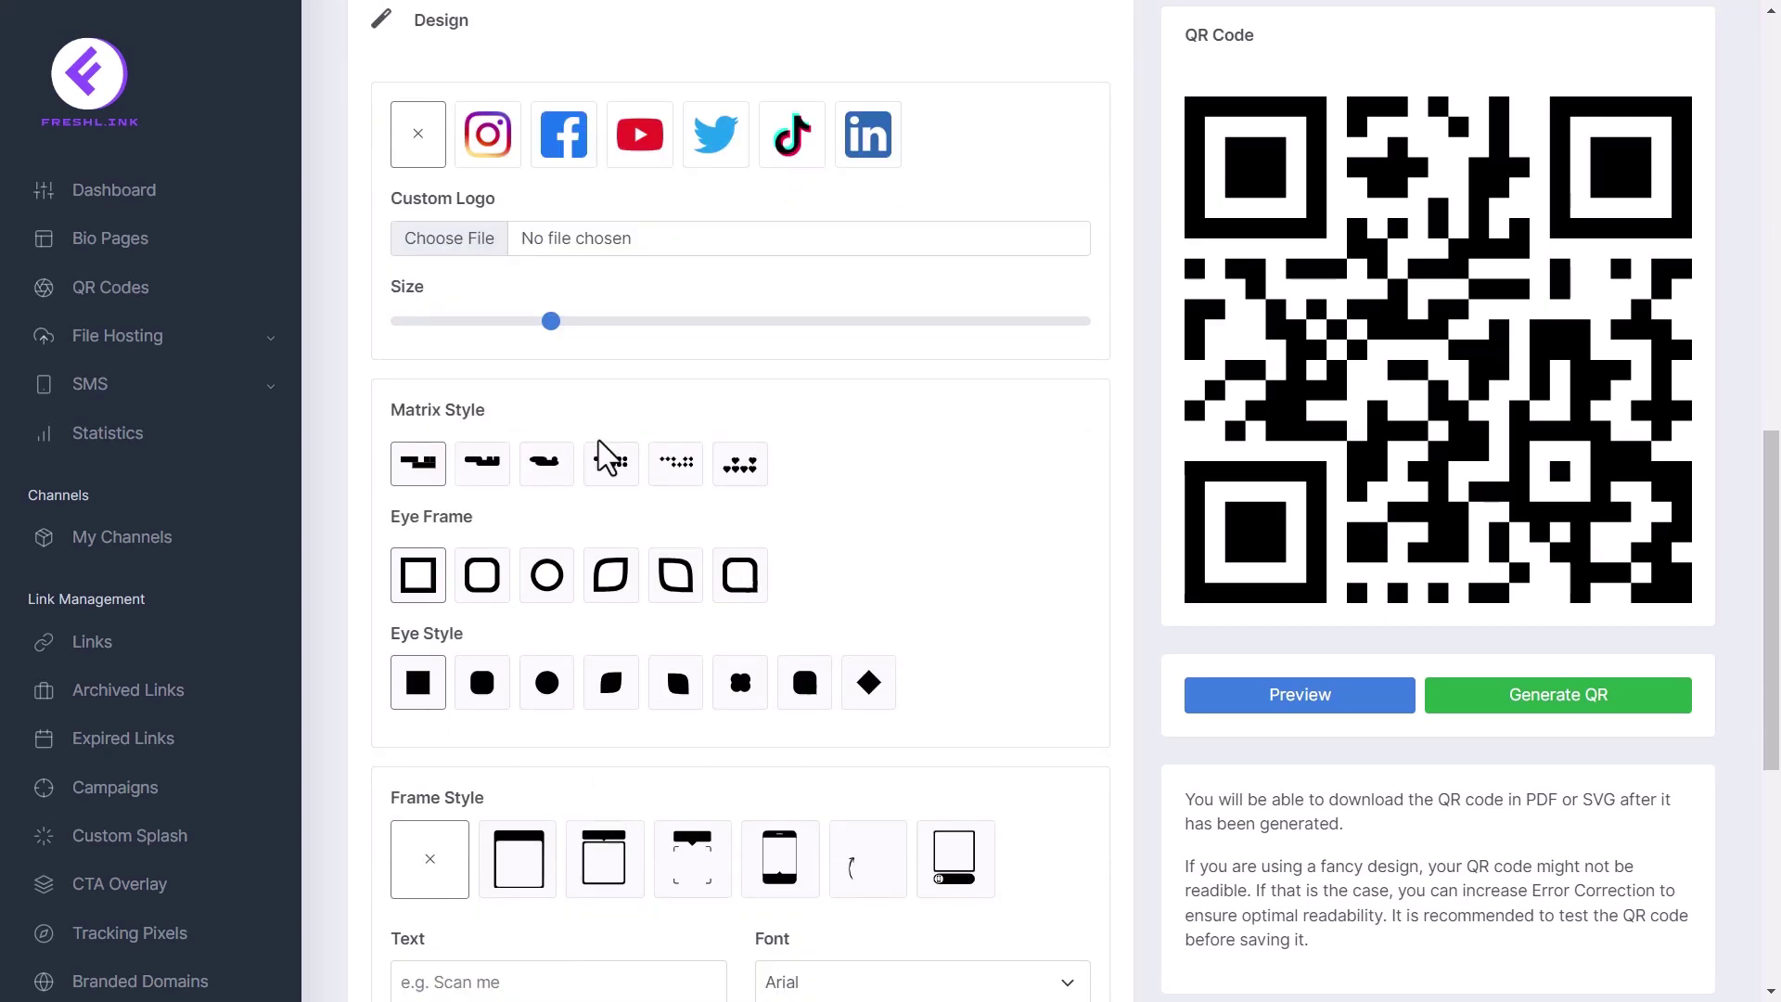
click(492, 139)
click(1317, 696)
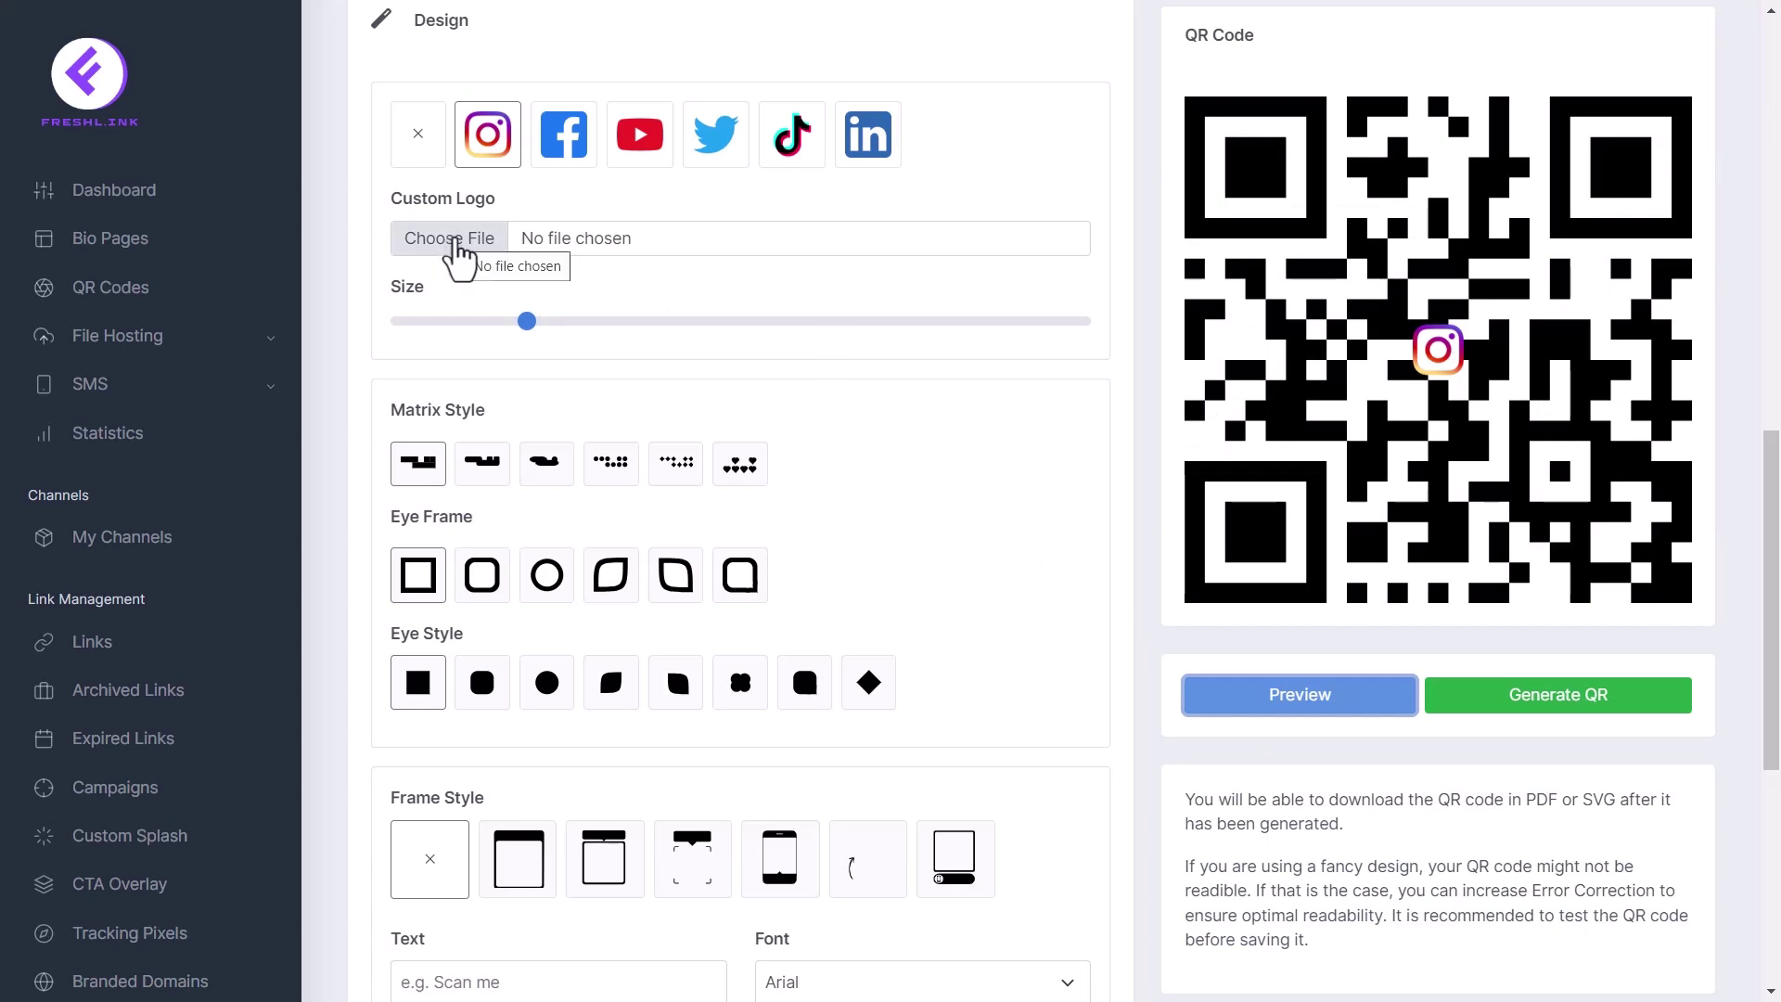
- Enlarge the centre Instagram logo with the Size slider and preview again
drag(526, 321, 703, 322)
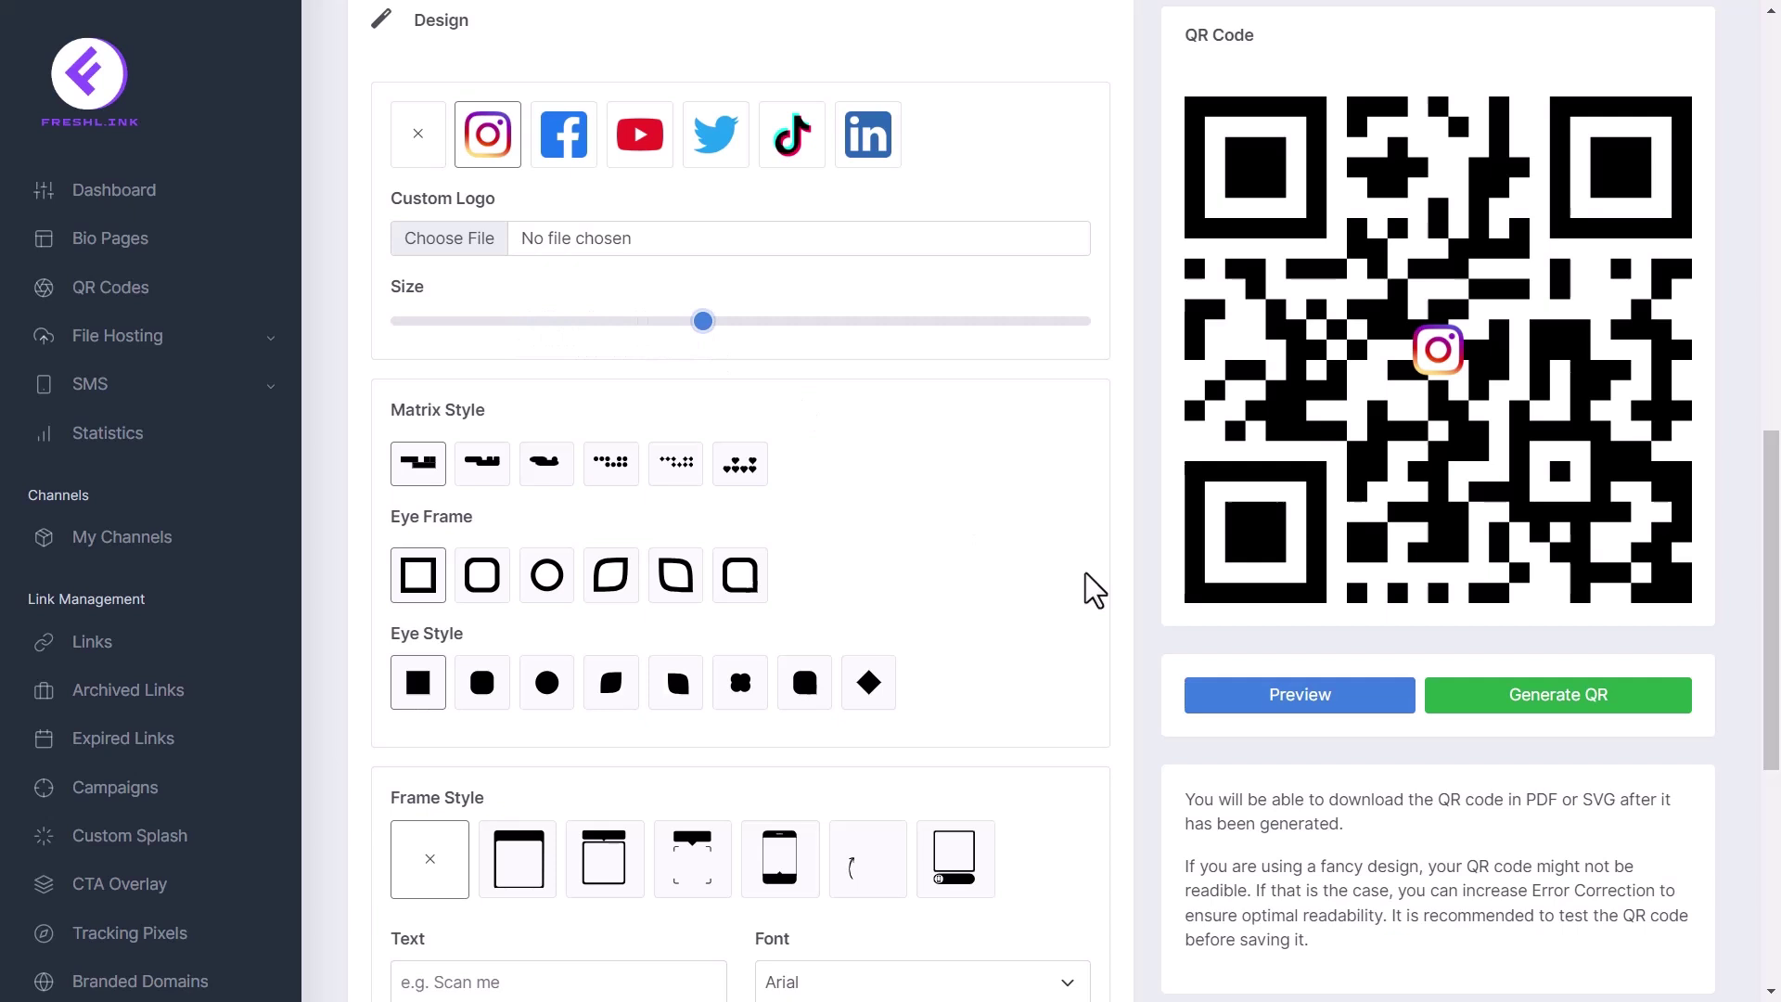
click(1345, 694)
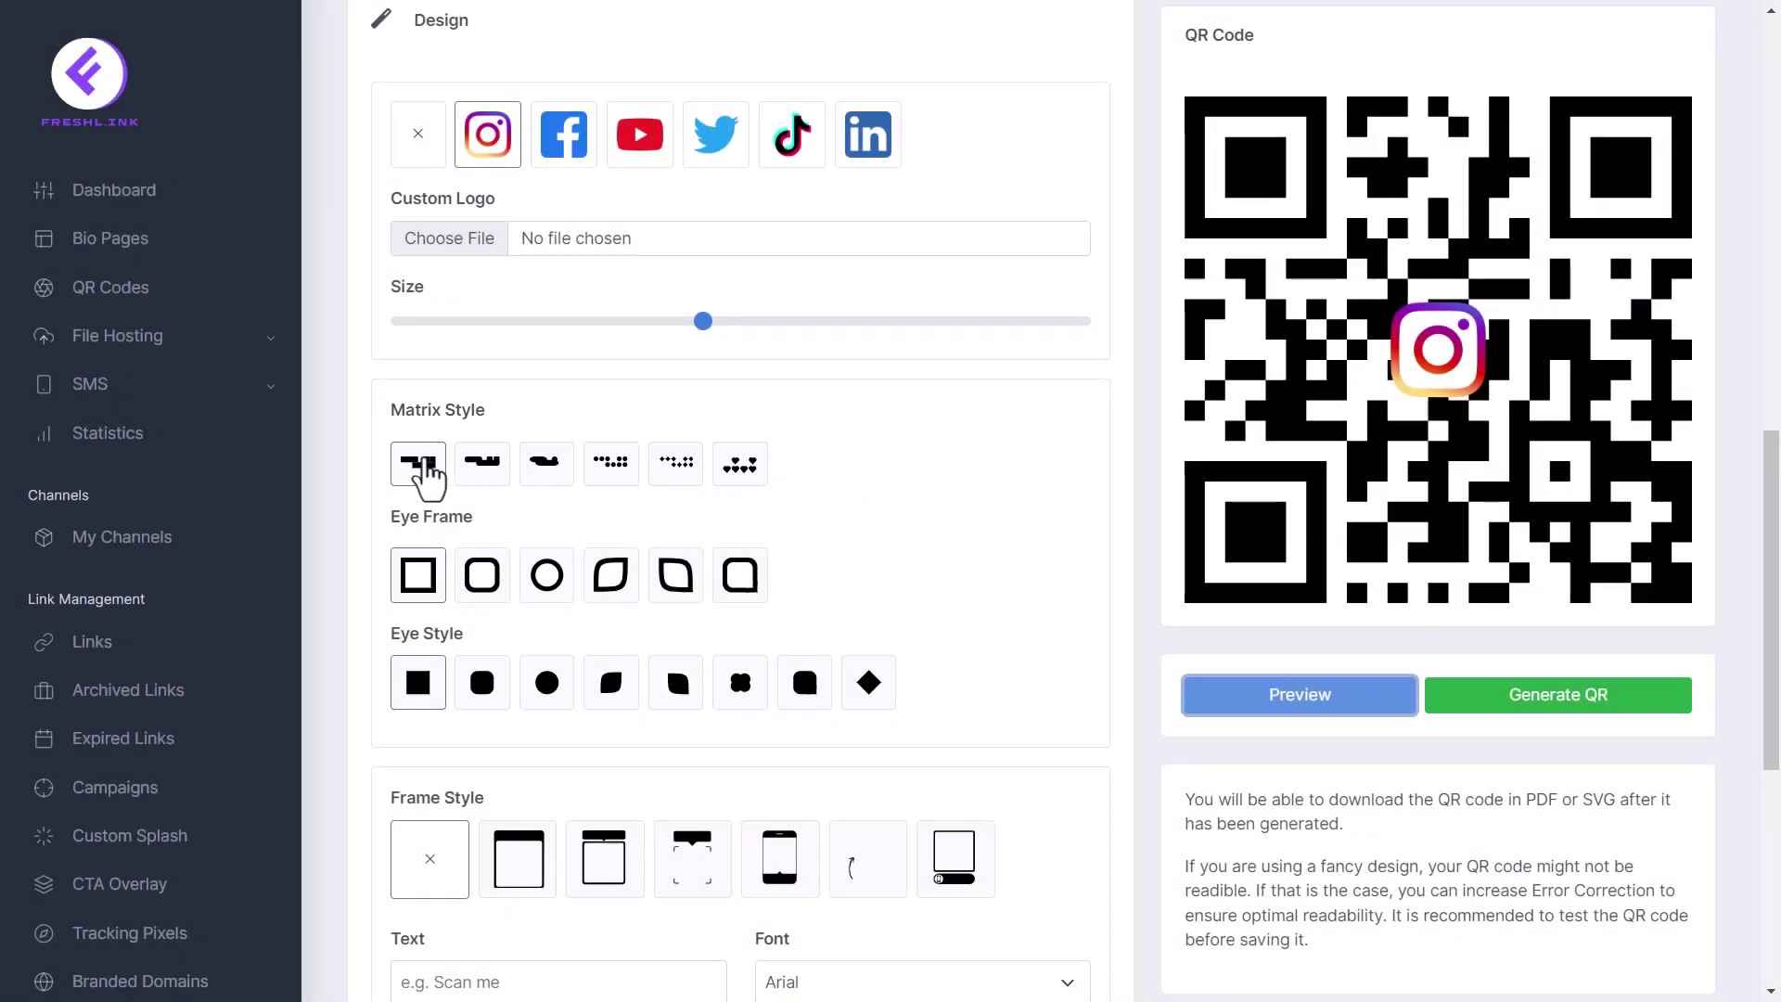
click(422, 477)
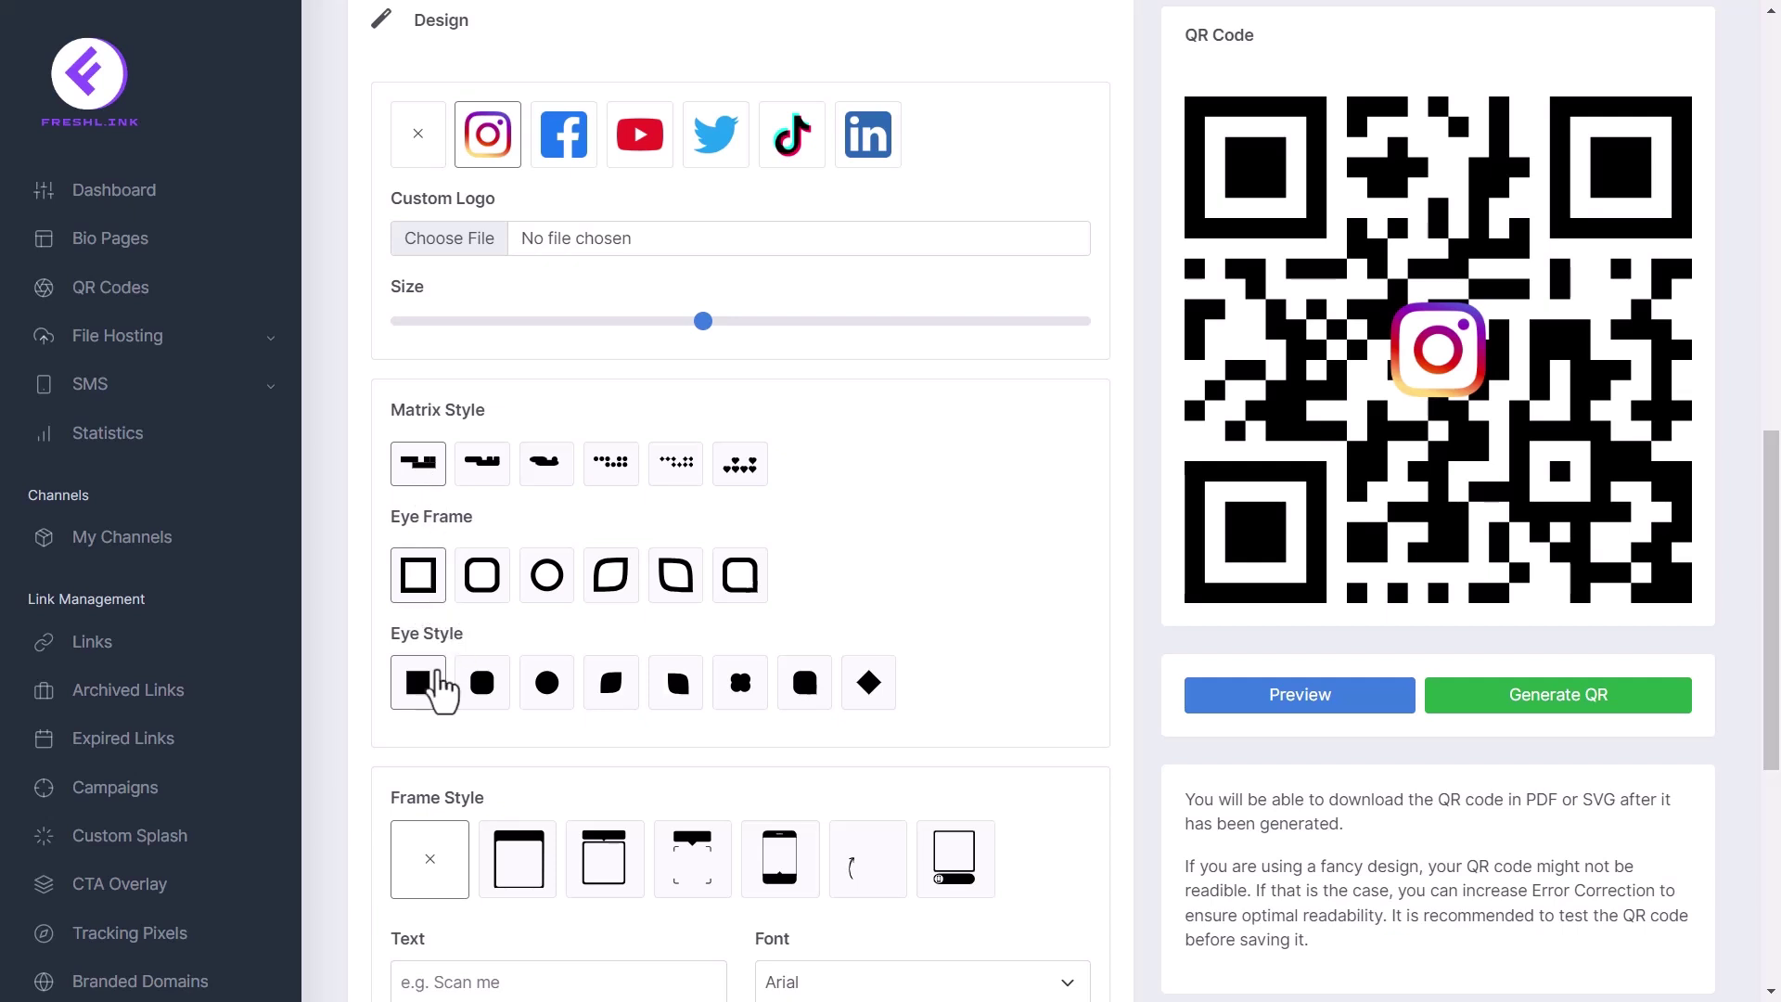
scroll(430, 707, down, 5)
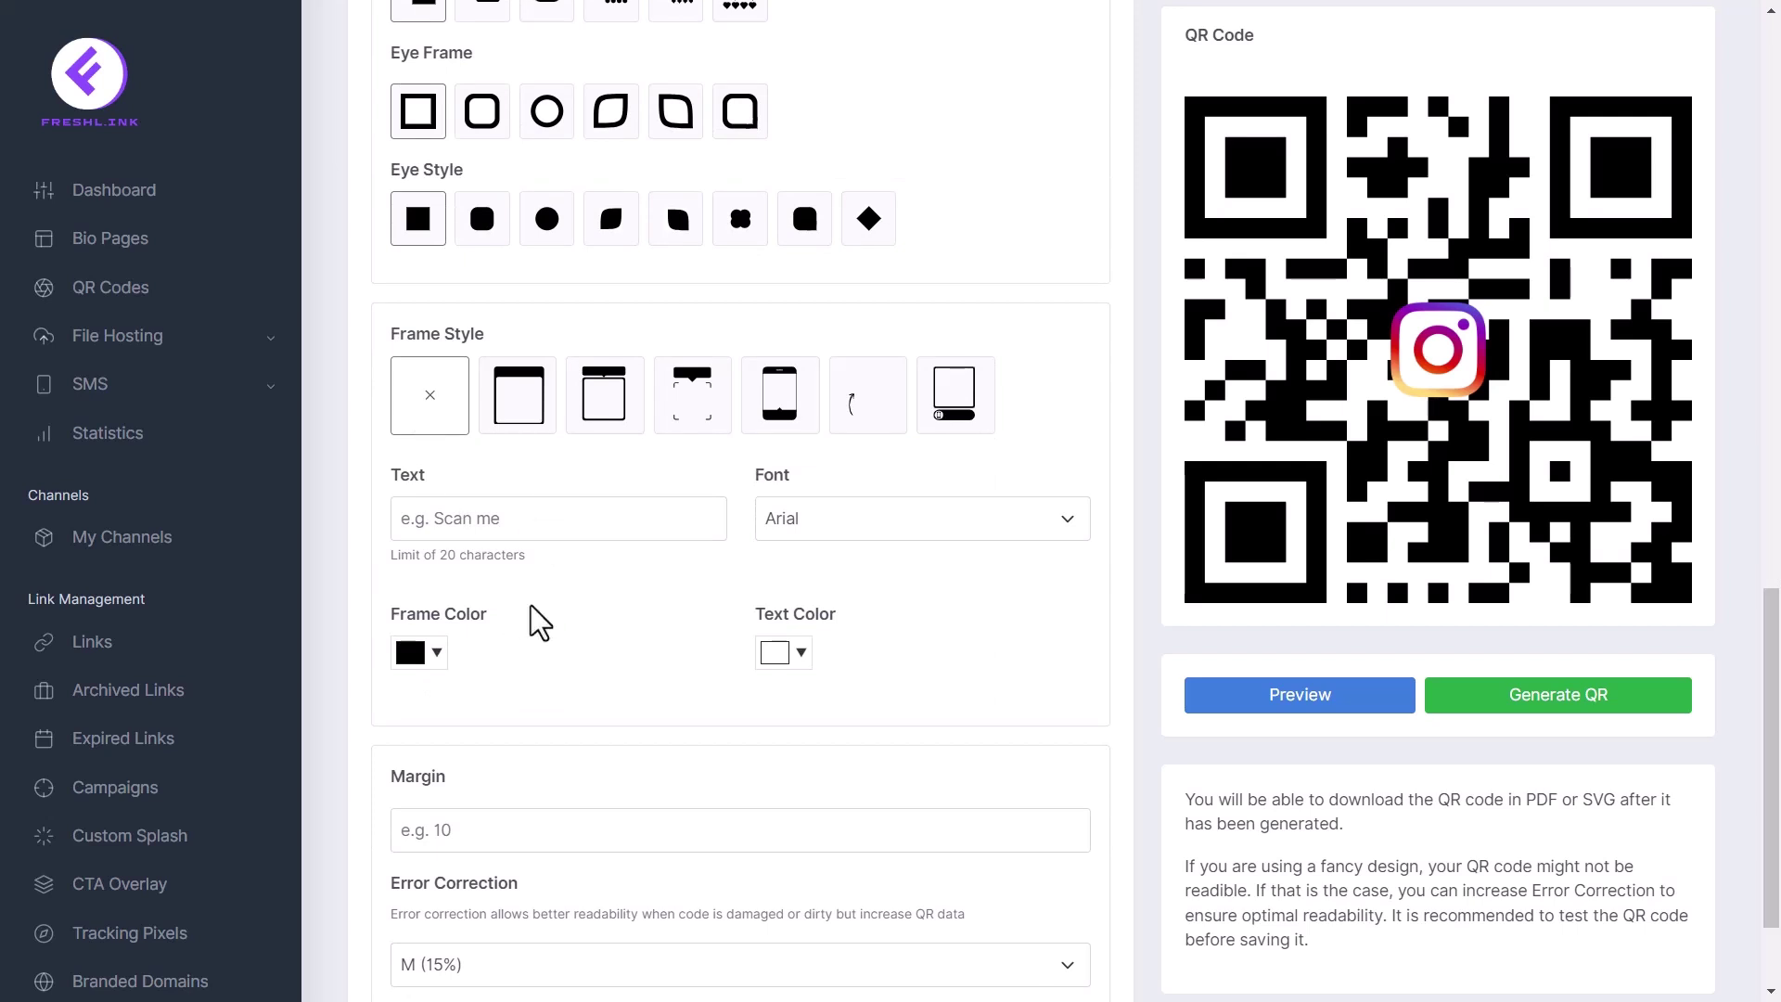
click(577, 519)
click(866, 518)
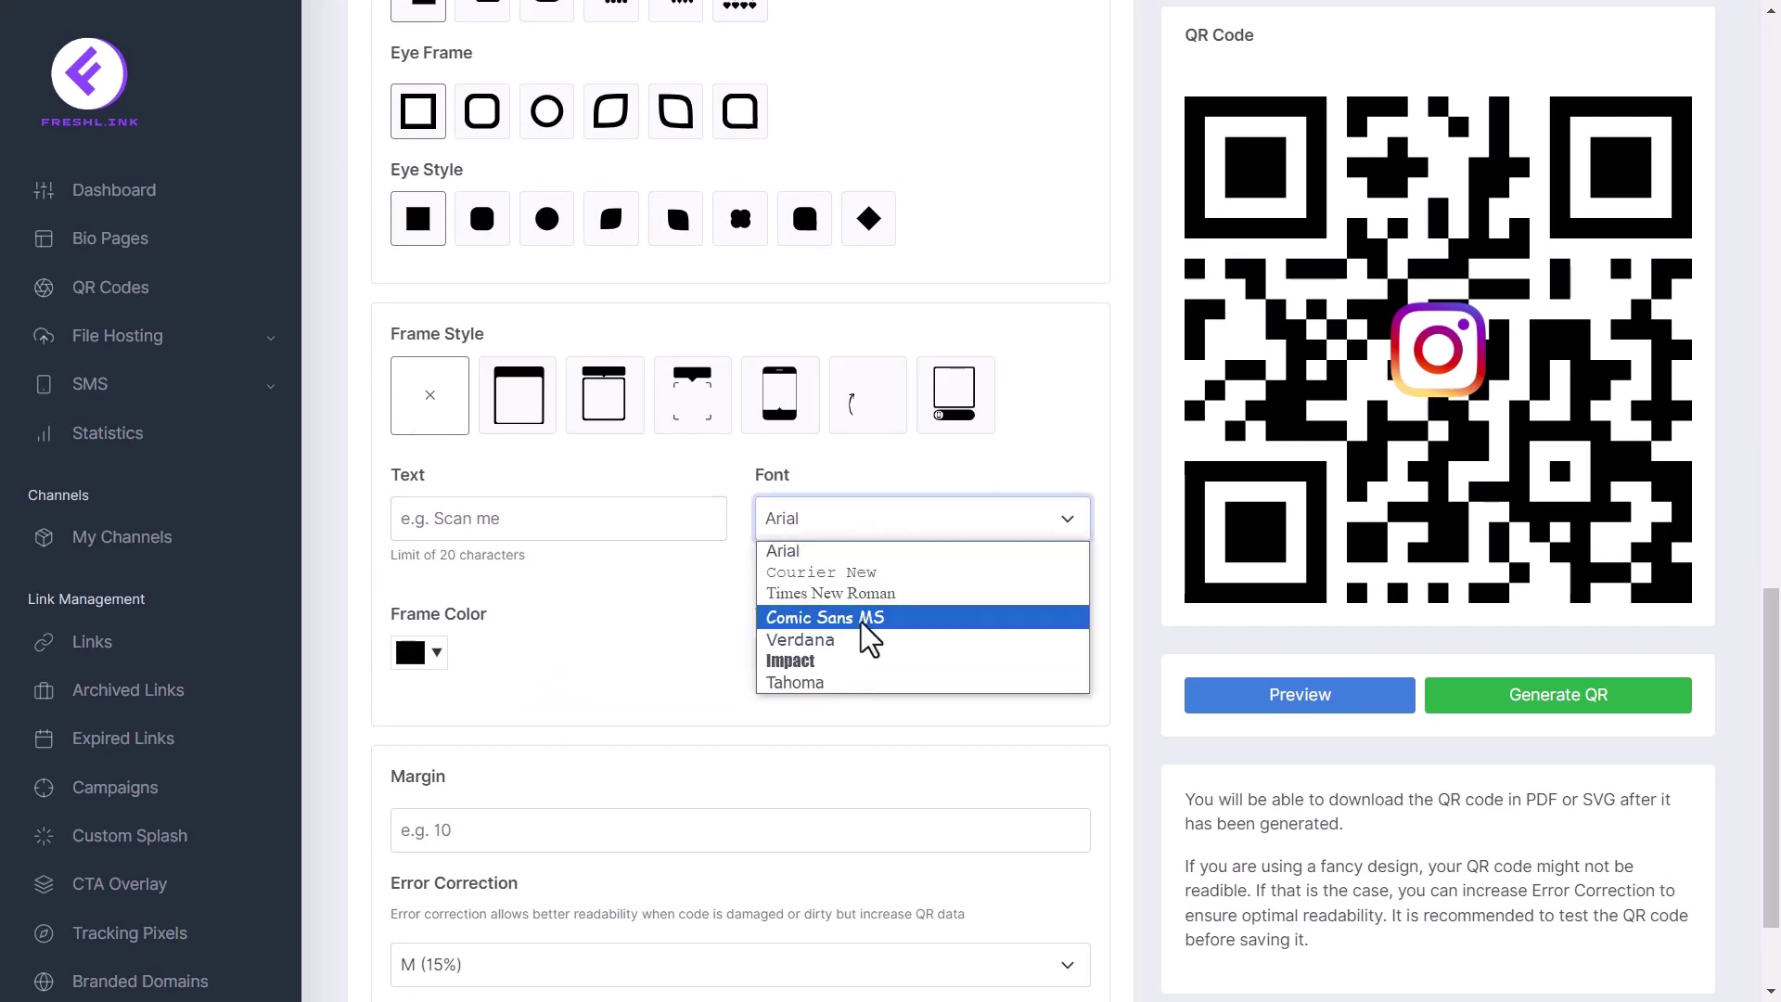
scroll(673, 608, down, 2)
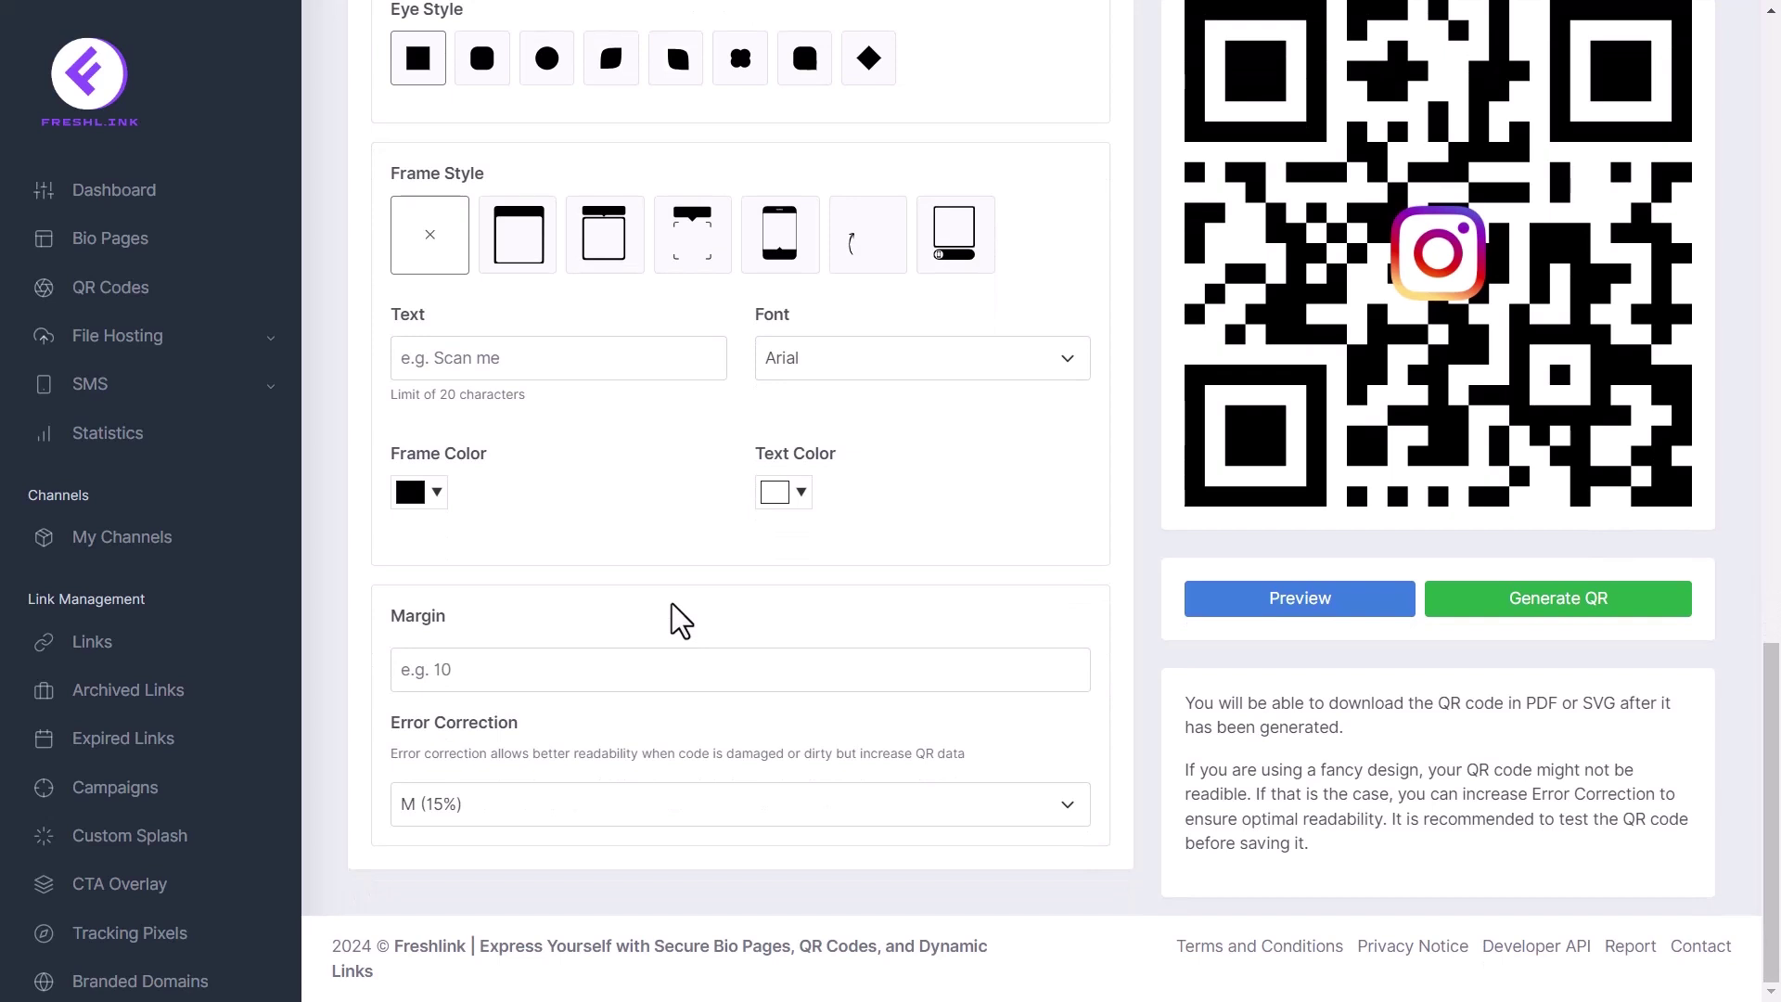
click(434, 493)
click(795, 493)
click(640, 524)
click(504, 670)
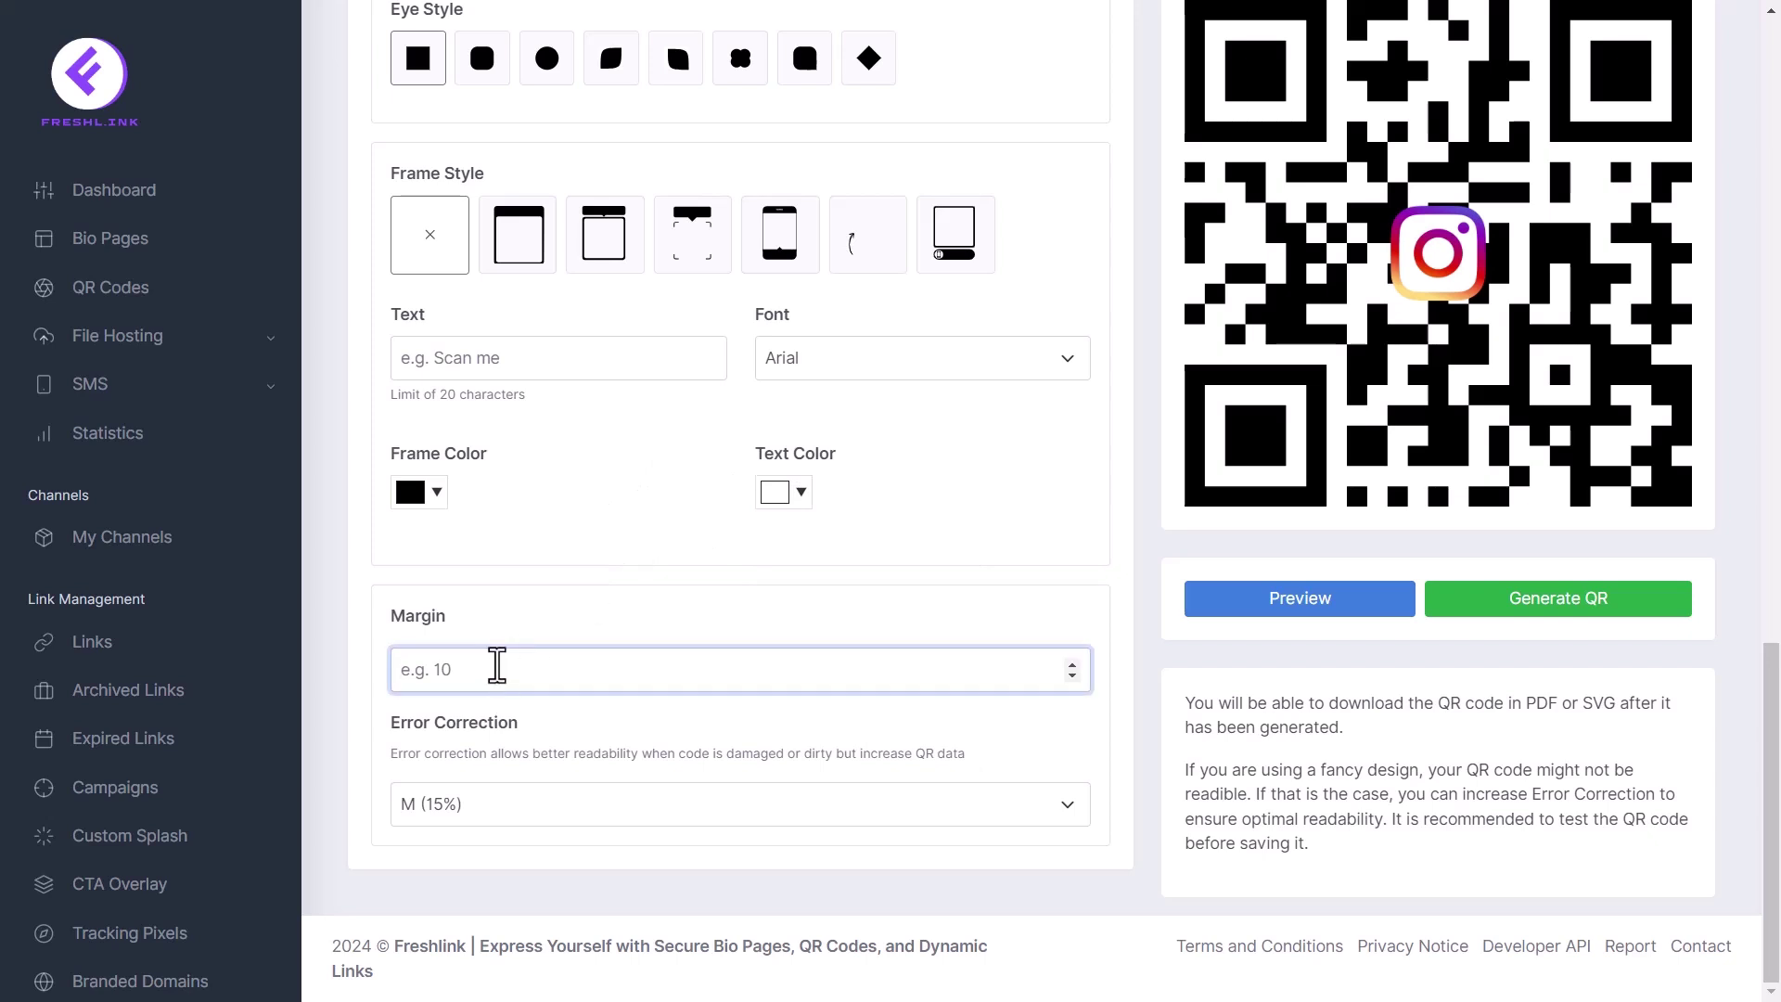
click(604, 820)
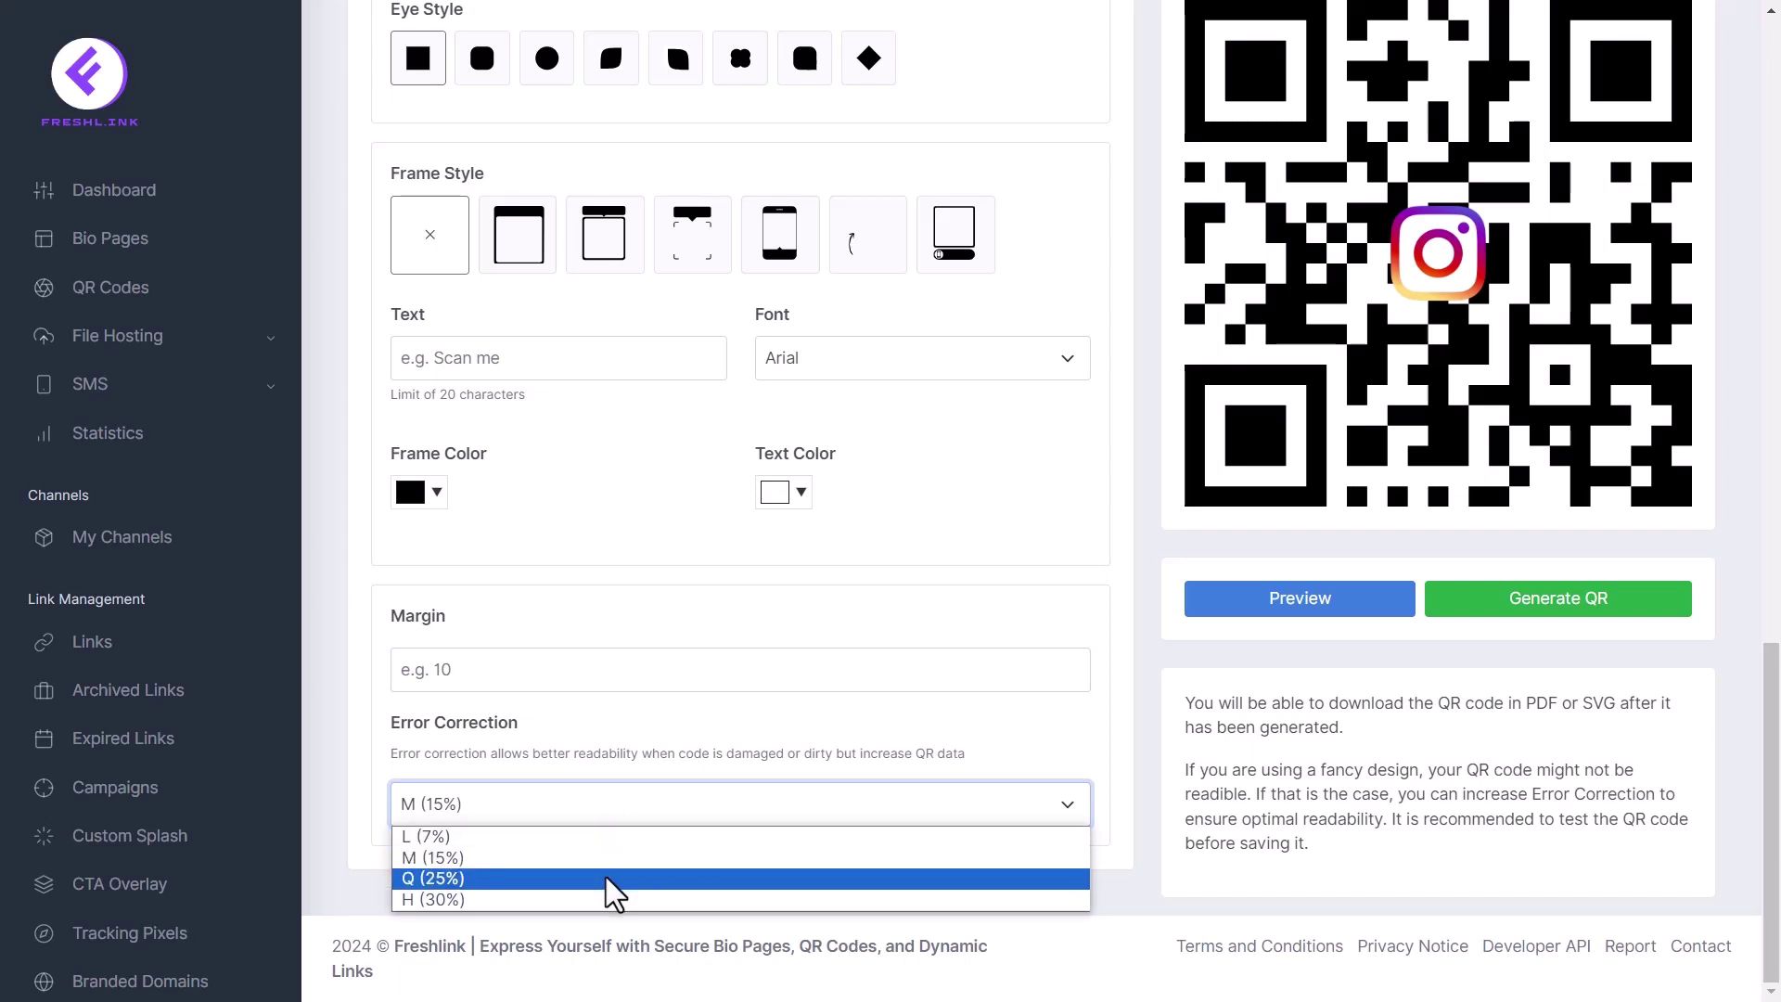
click(1007, 723)
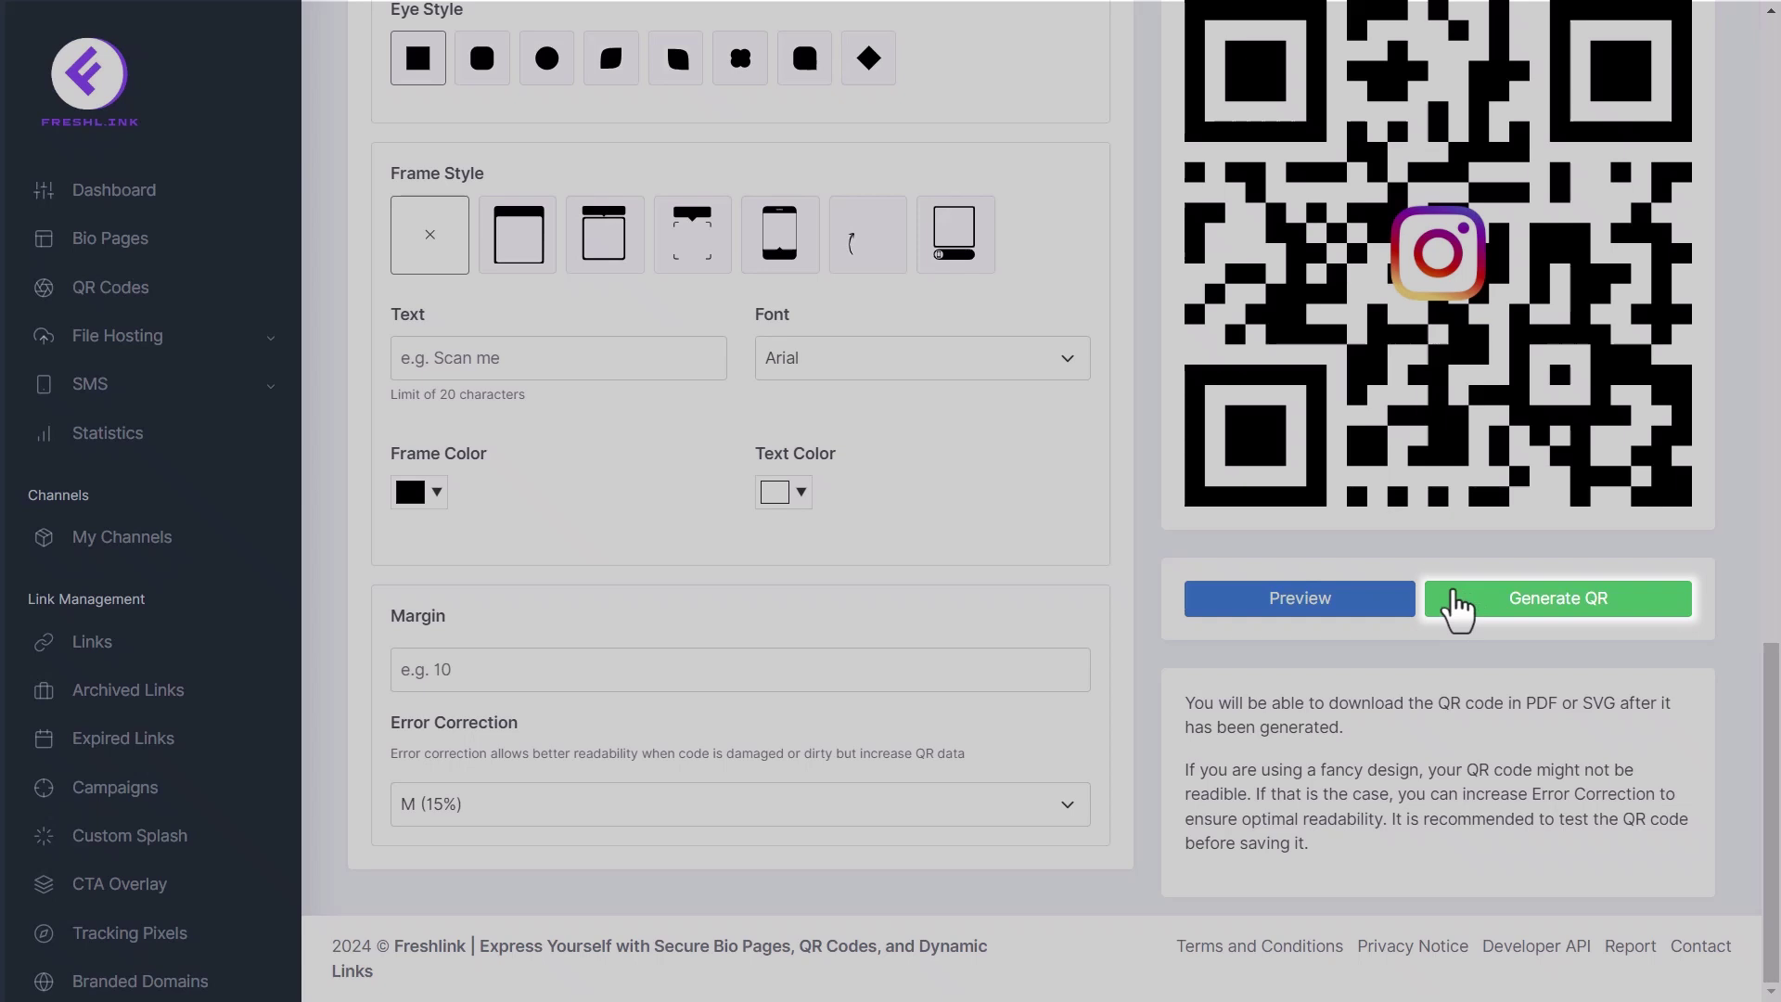
- Generate the QR code and check the available download formats beside PNG
click(1455, 603)
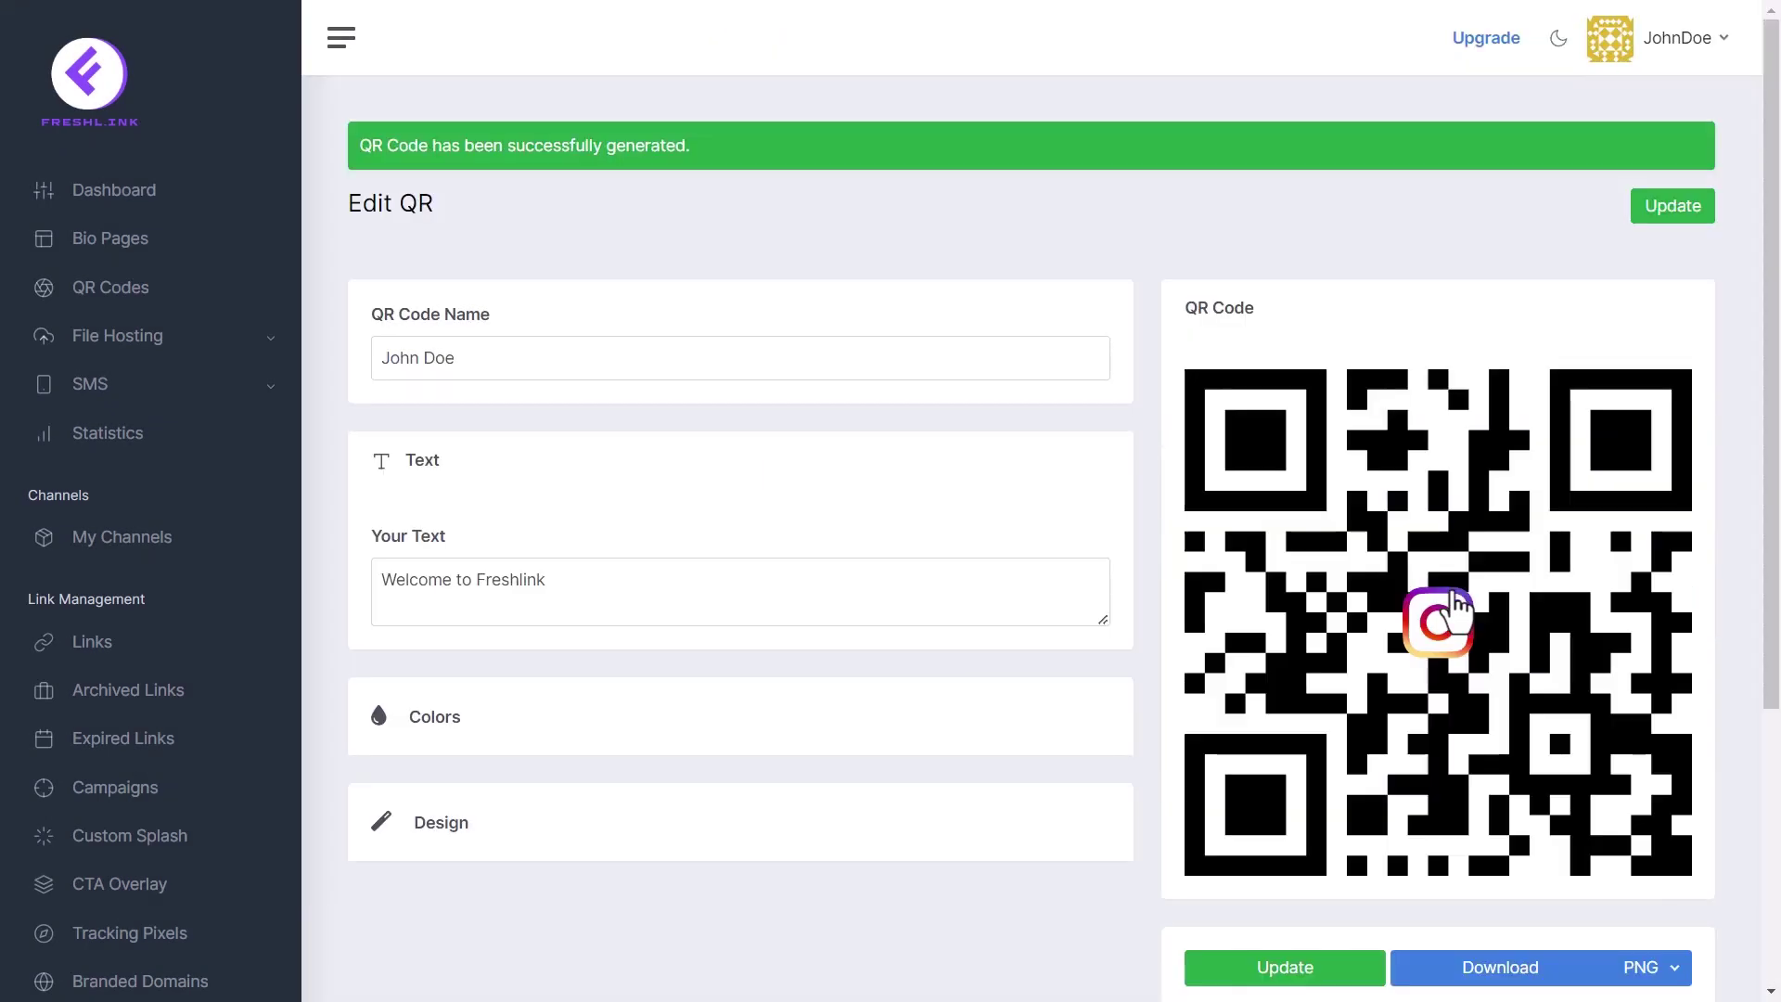
scroll(1456, 603, down, 1)
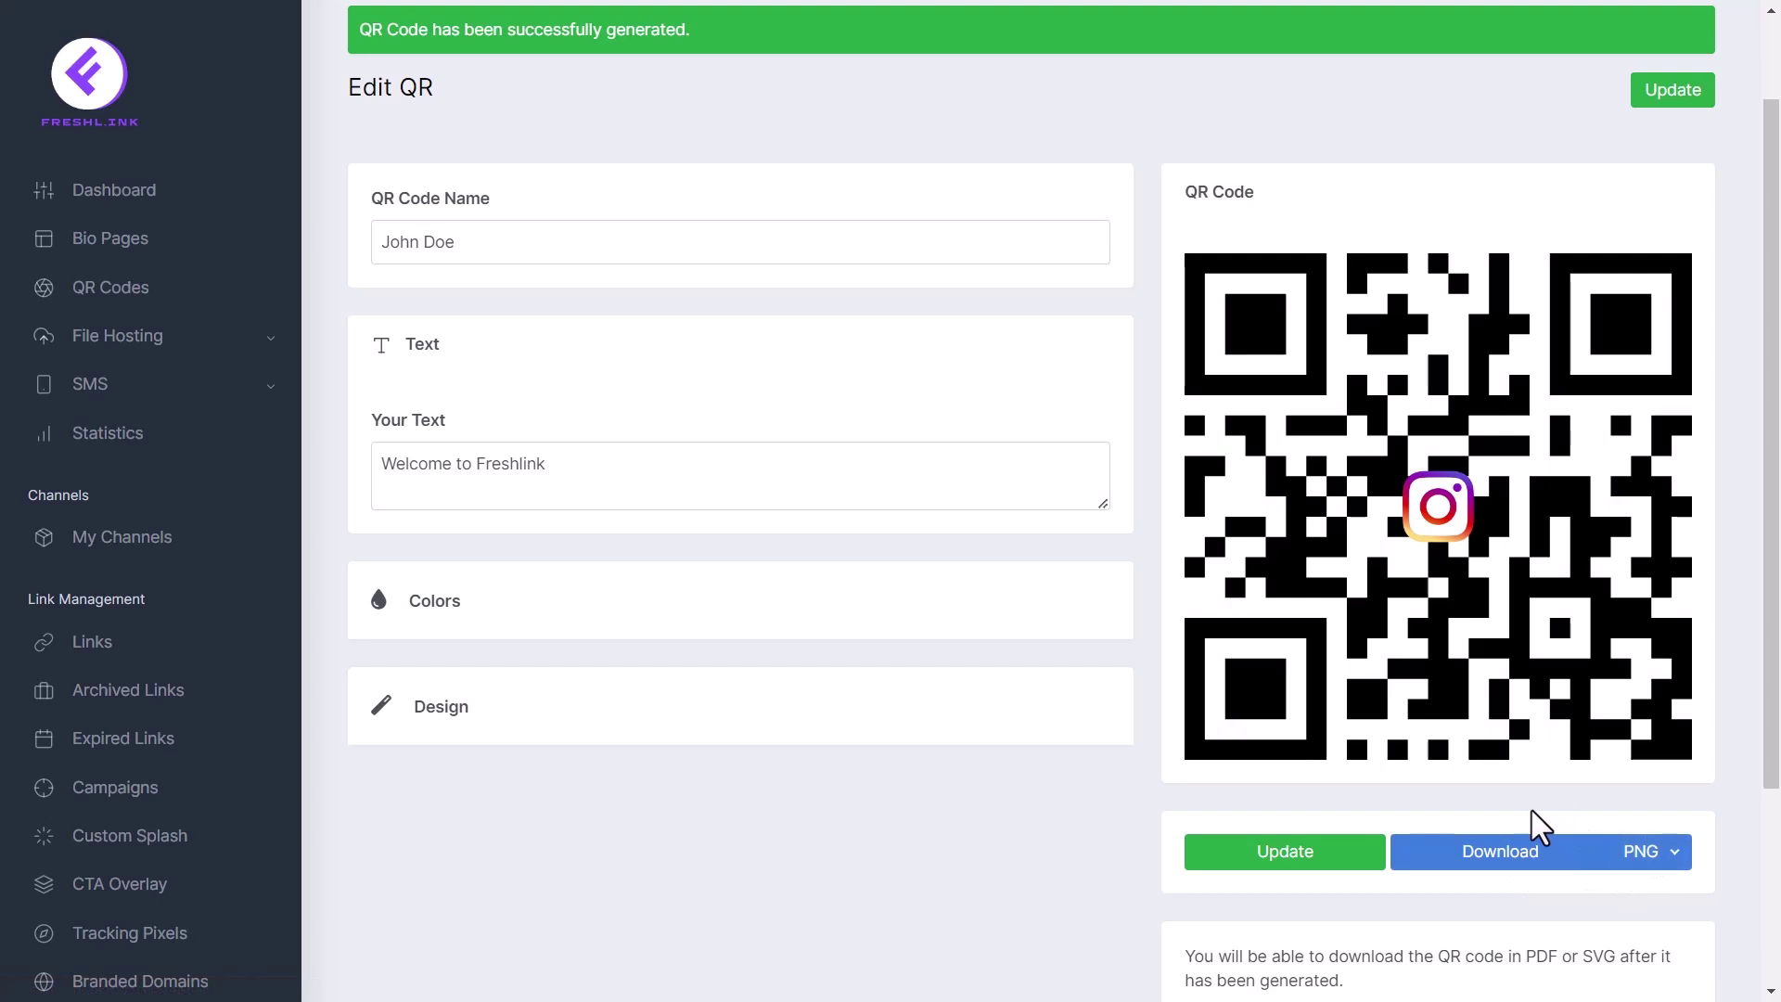
click(1648, 852)
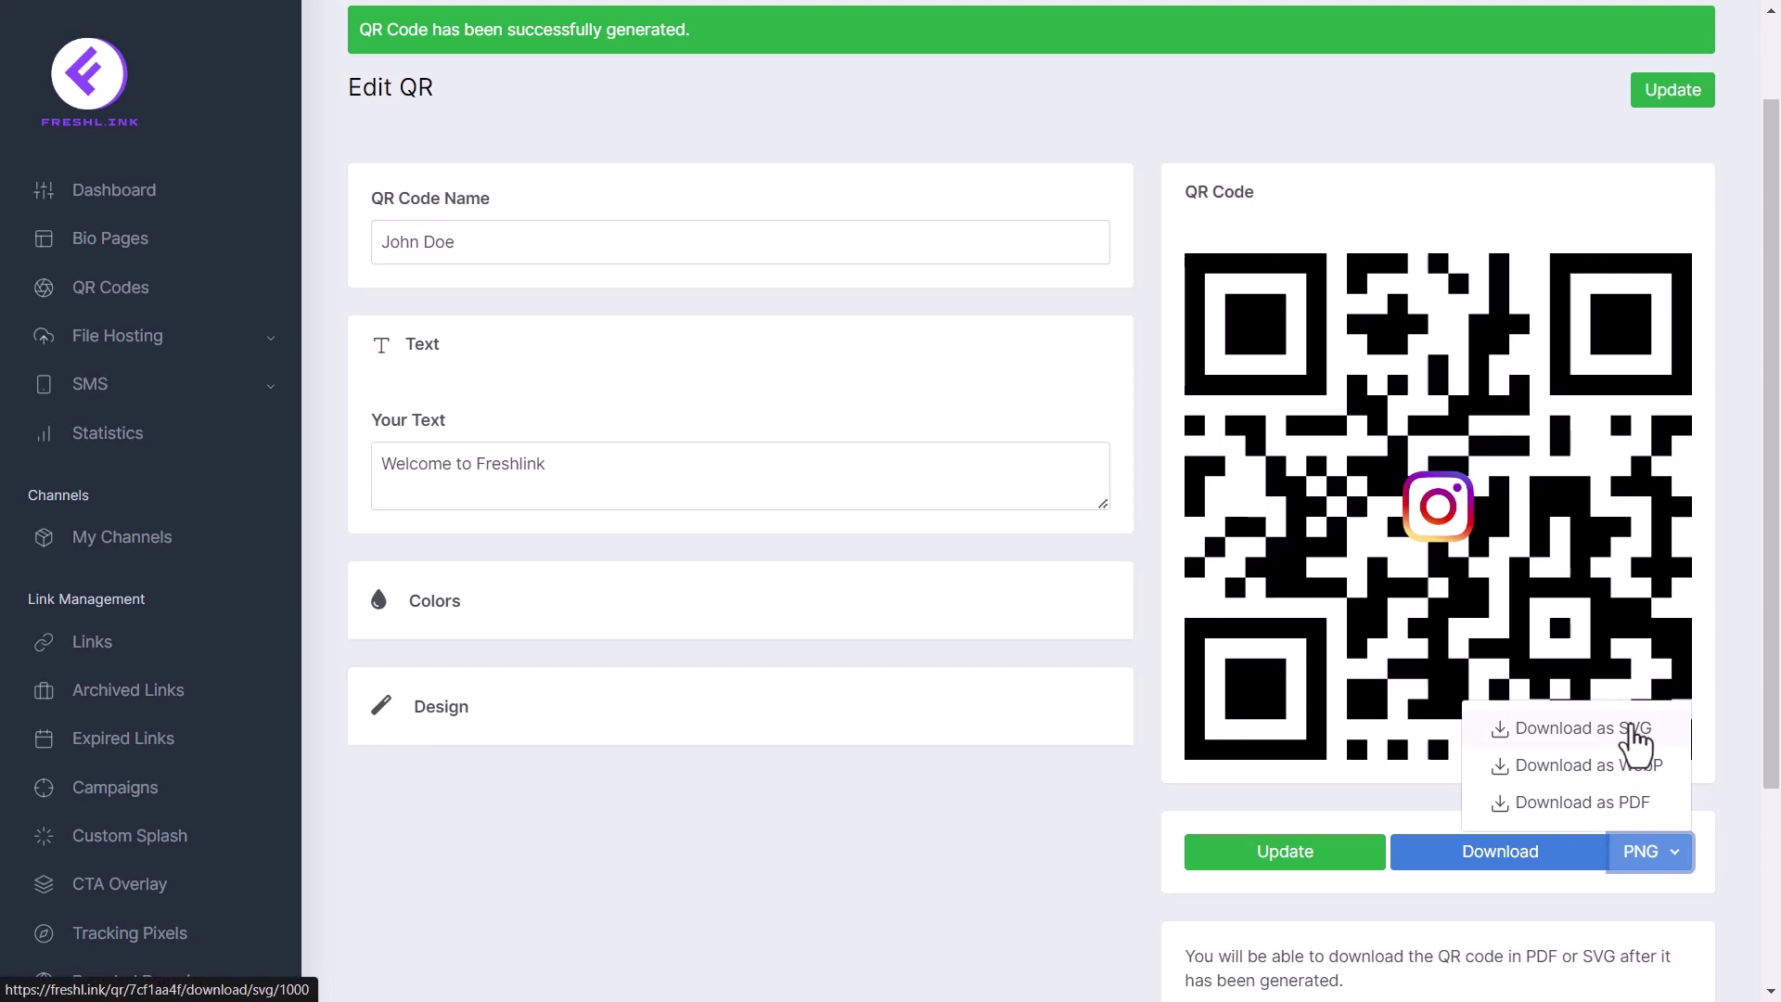
click(1738, 890)
- Update the QR code to save it with the Instagram logo
click(1332, 860)
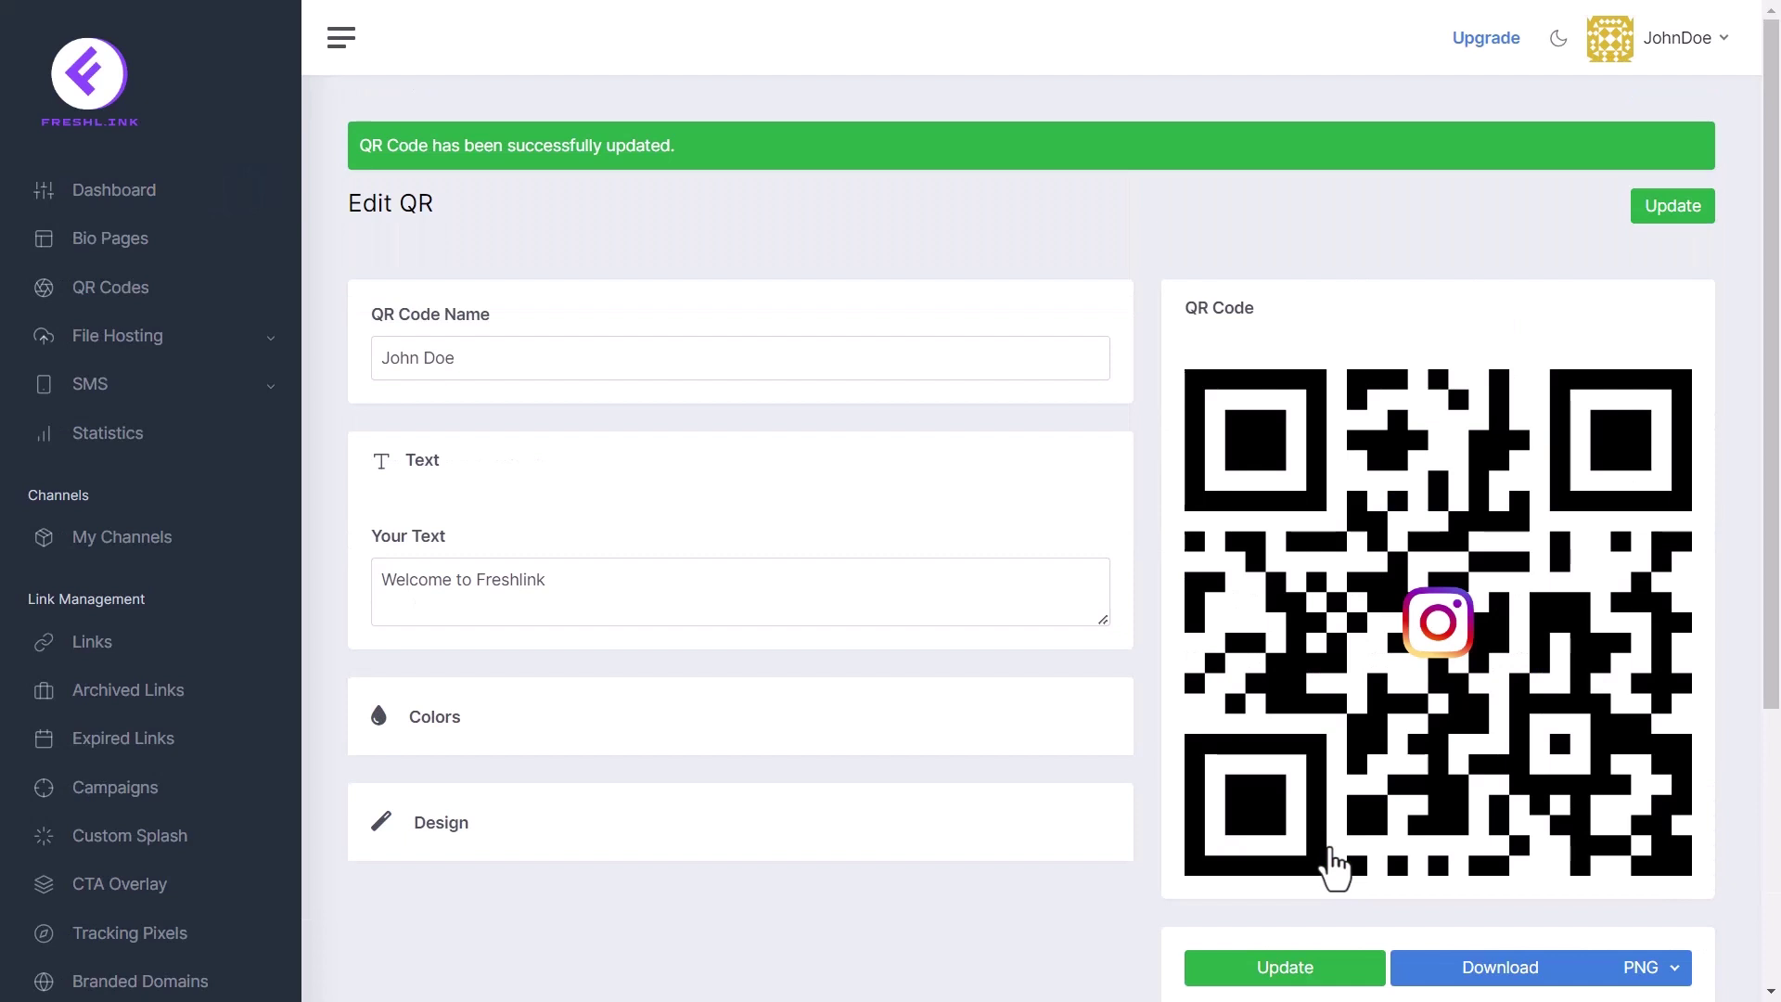
scroll(1243, 750, down, 1)
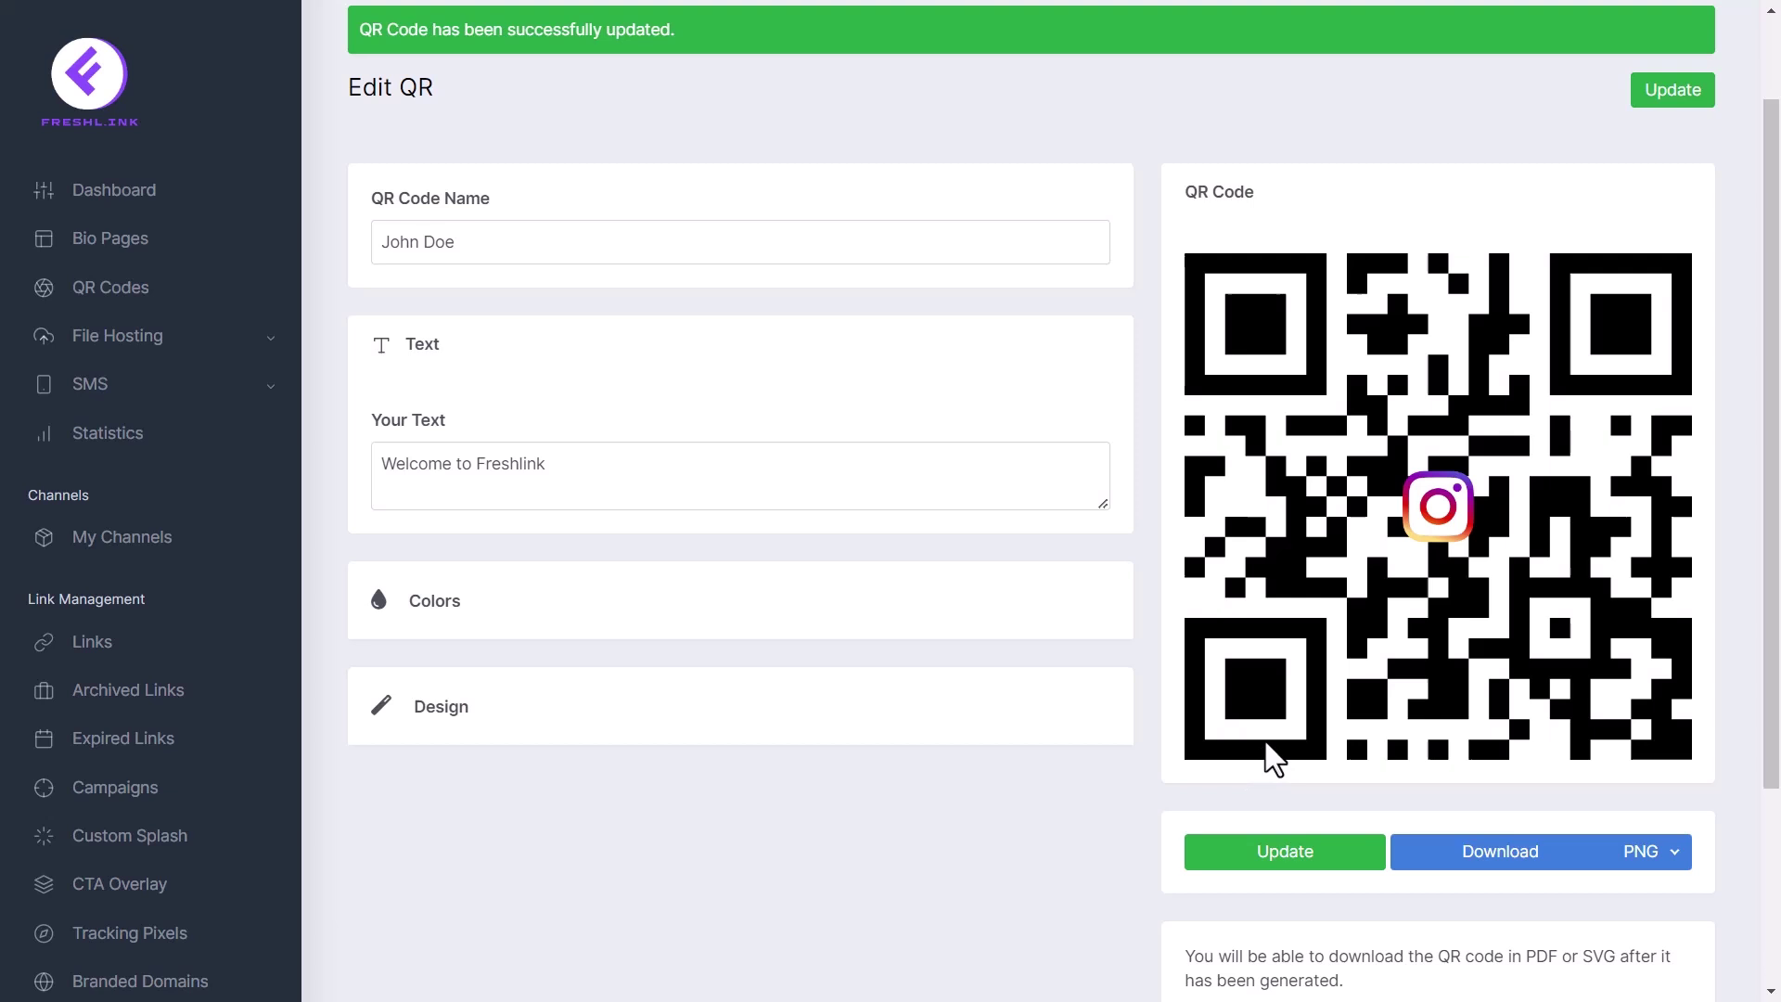
scroll(1274, 758, up, 1)
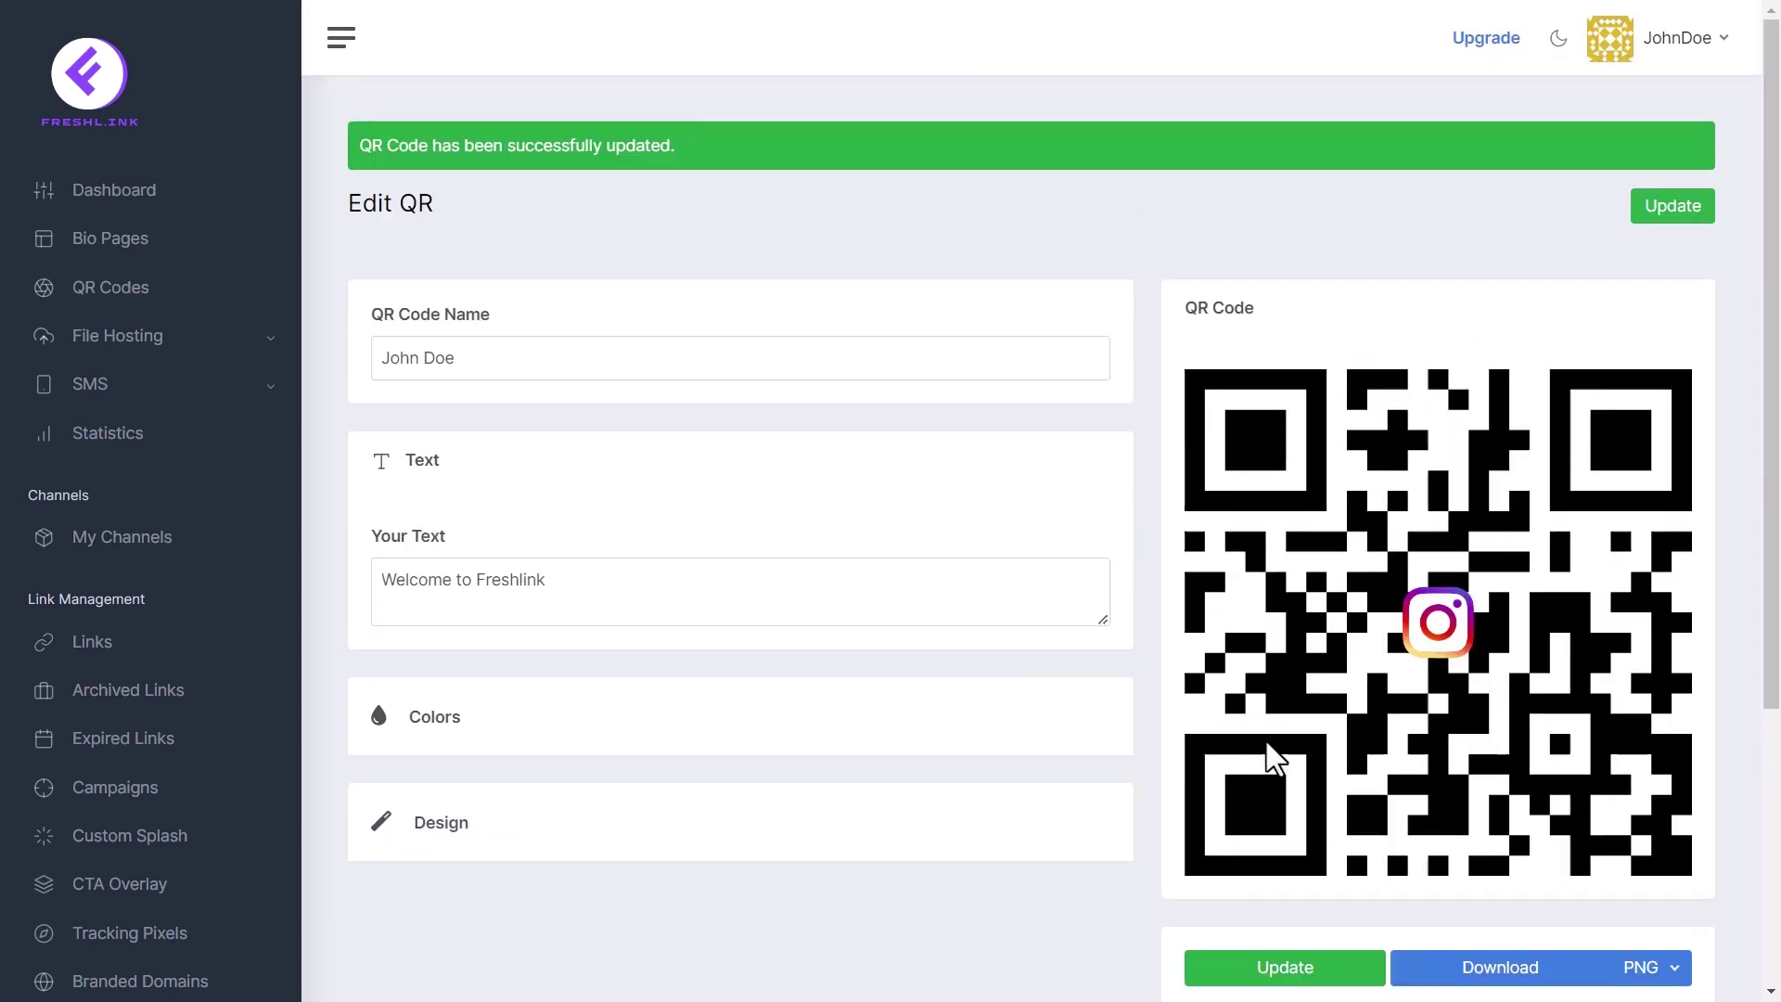